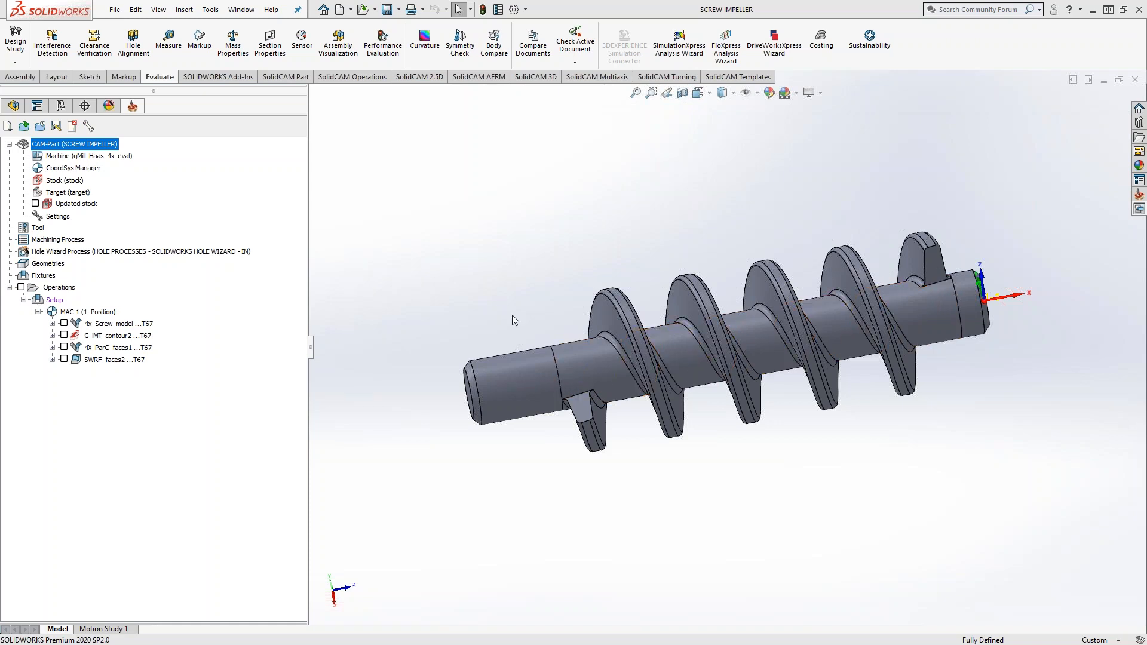
Step: Show the 4x_Screw_model roughing toolpath, examine it between the screw flights and at the shaft end, and hide it again
click(64, 323)
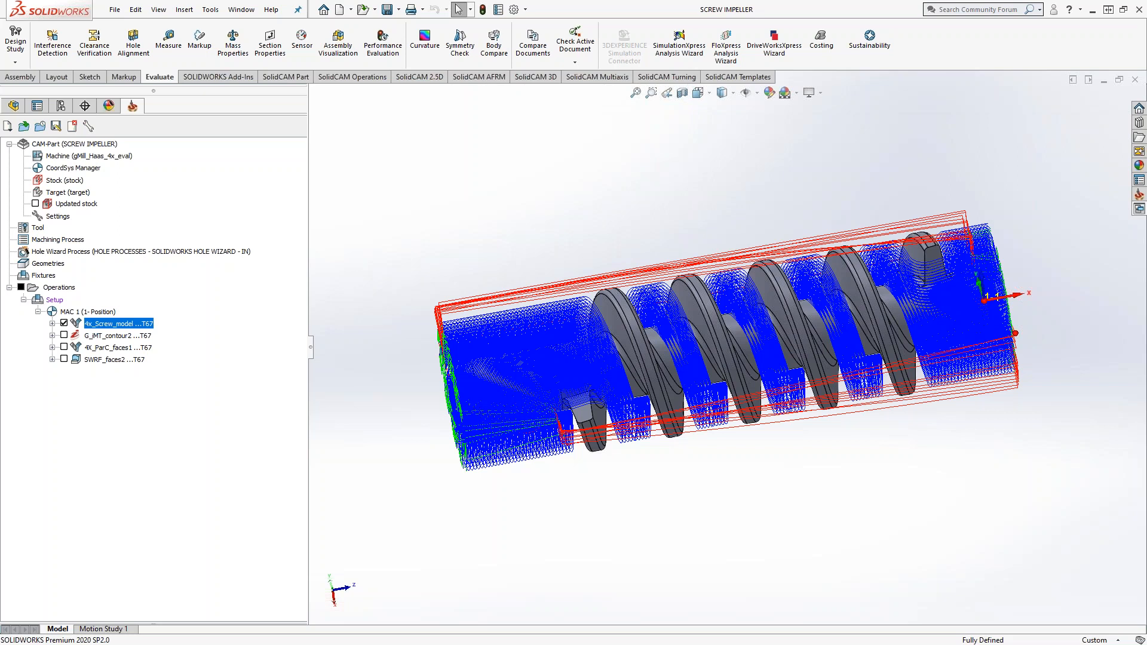
middle_drag(635, 389, 635, 351)
scroll(771, 300, down, 4)
middle_drag(771, 300, 734, 304)
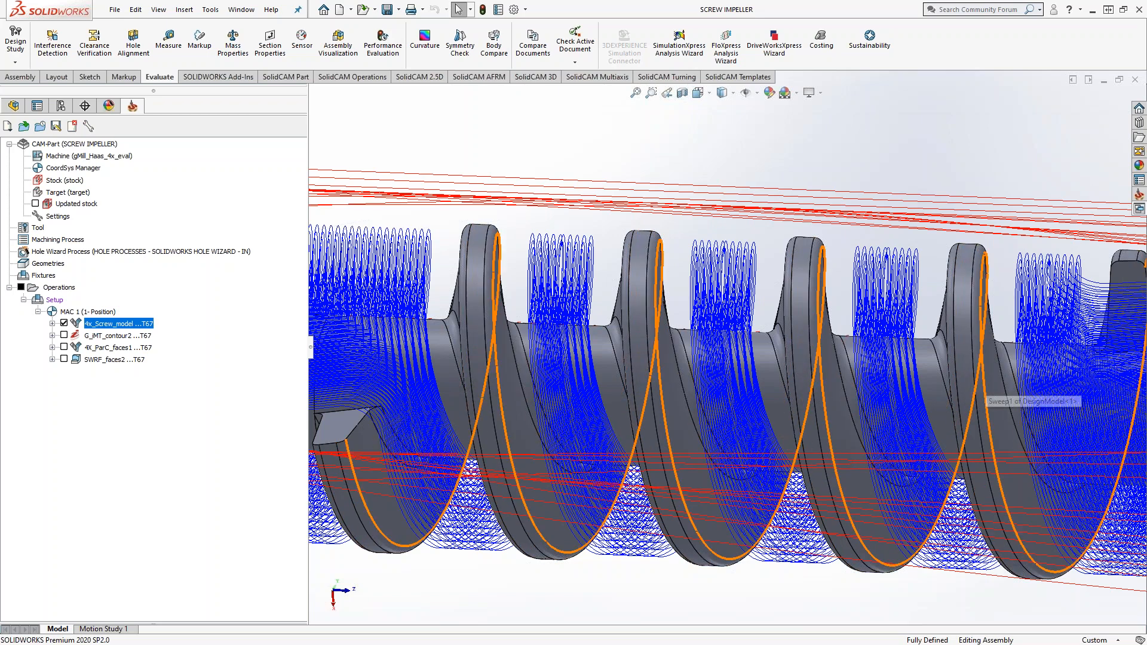
middle_drag(980, 391, 850, 355)
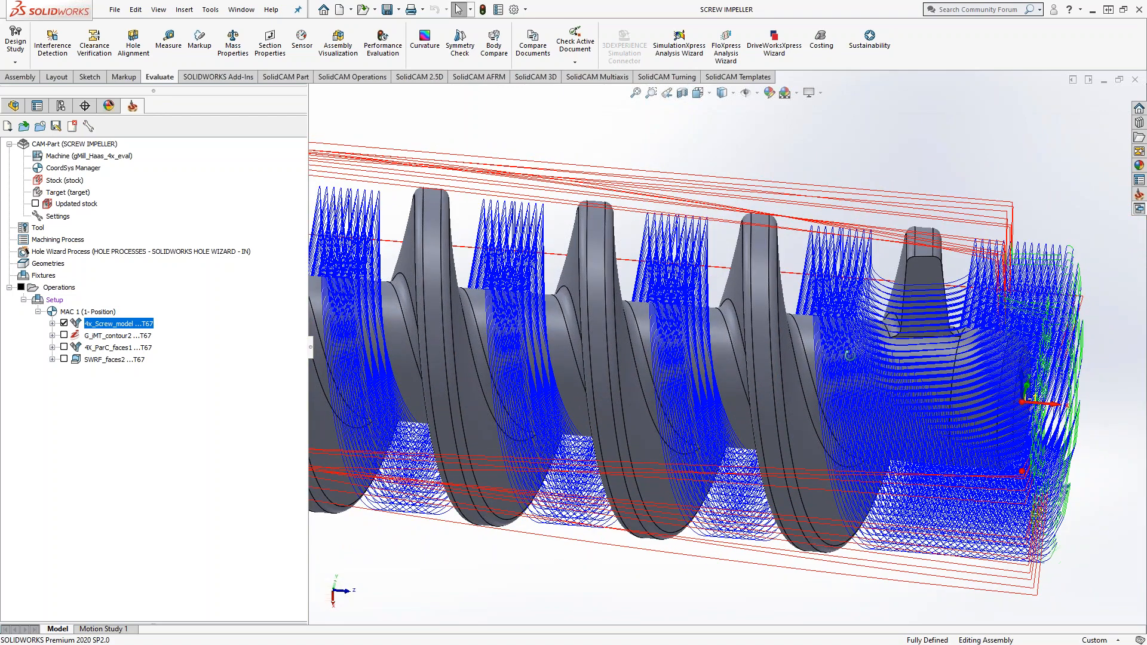
middle_drag(849, 355, 870, 351)
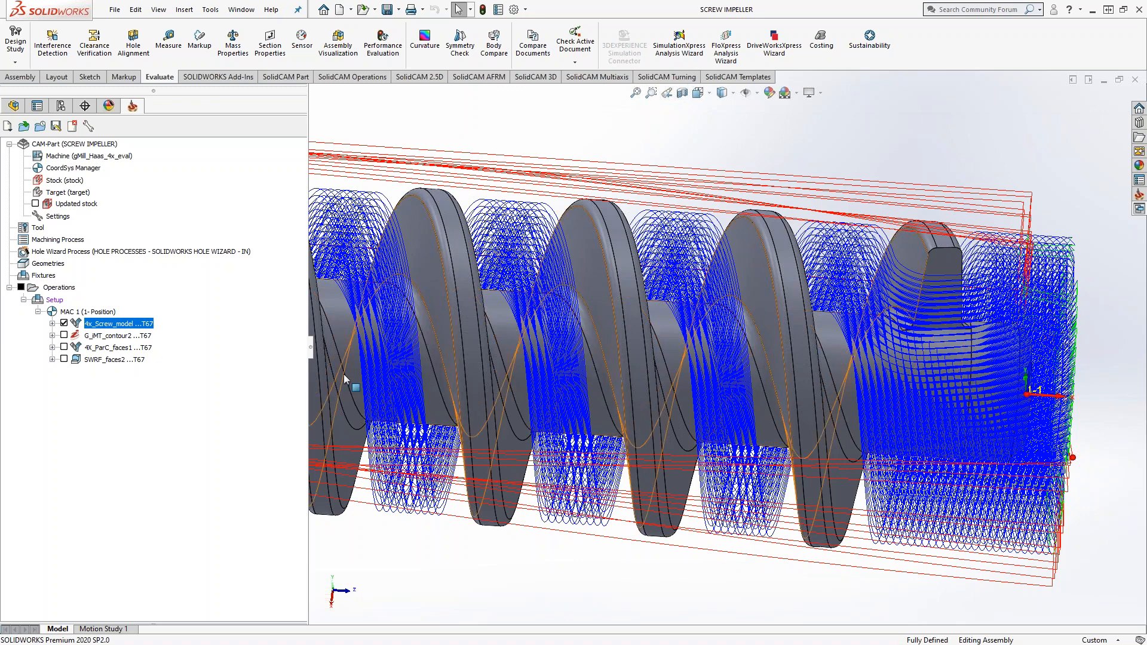
click(64, 323)
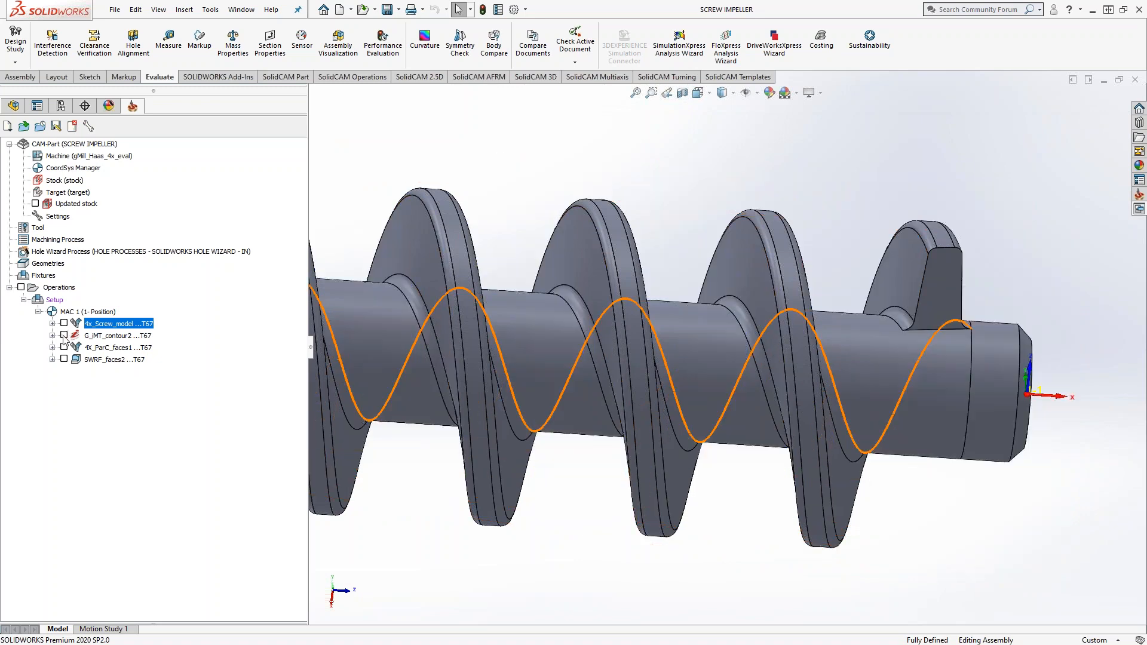
Step: Display the contour2 geometry of the G_iMT_contour2 operation, inspect its chains along the root and shaft end, and close the geometry view
click(52, 335)
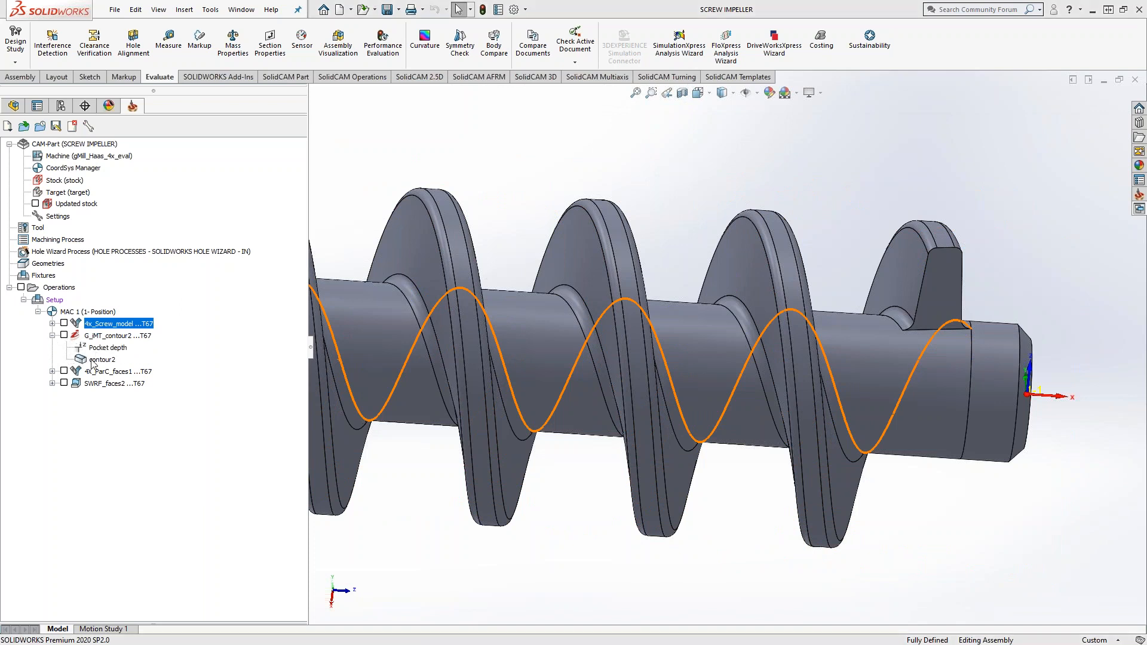
double_click(95, 360)
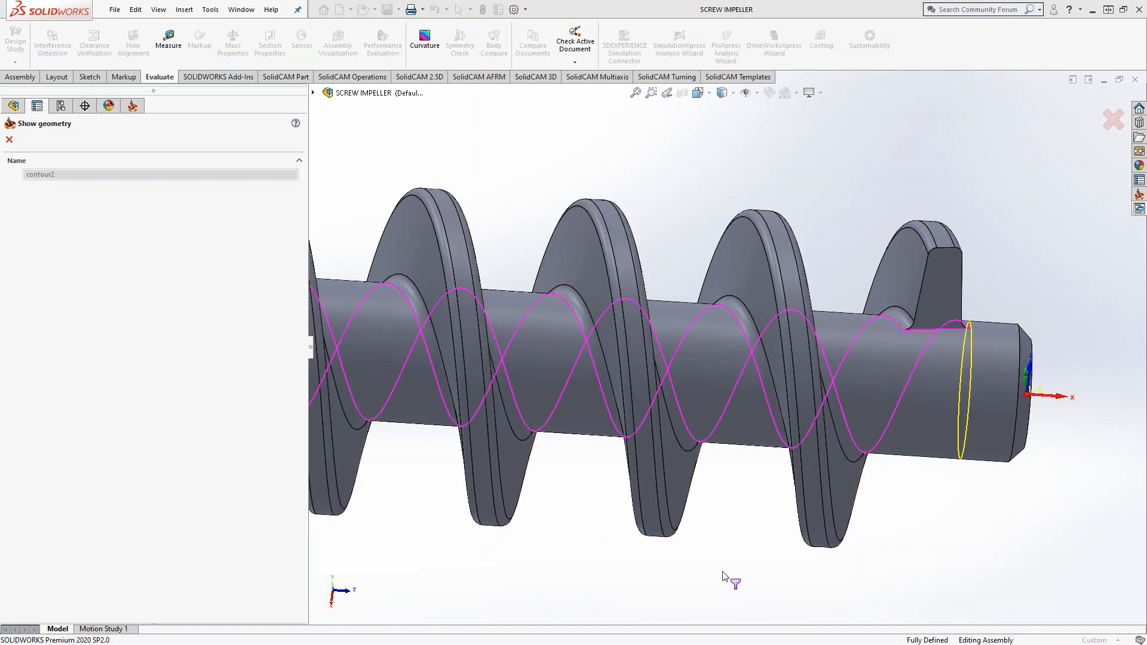
scroll(725, 583, up, 3)
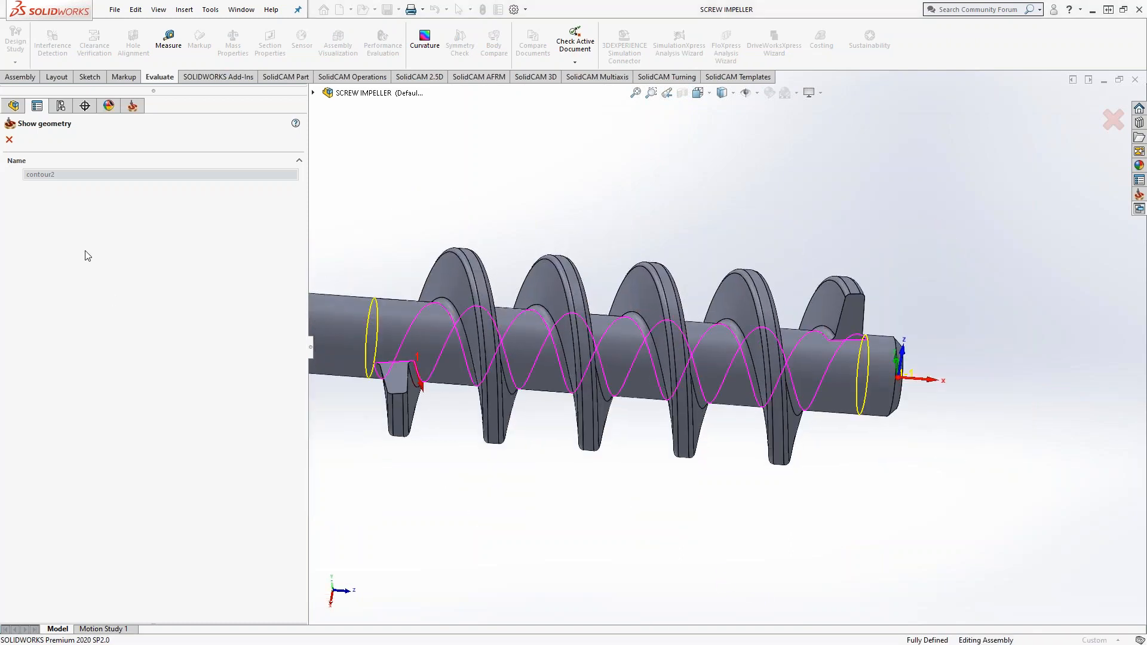
middle_drag(835, 485, 786, 514)
scroll(890, 344, down, 5)
scroll(807, 352, down, 5)
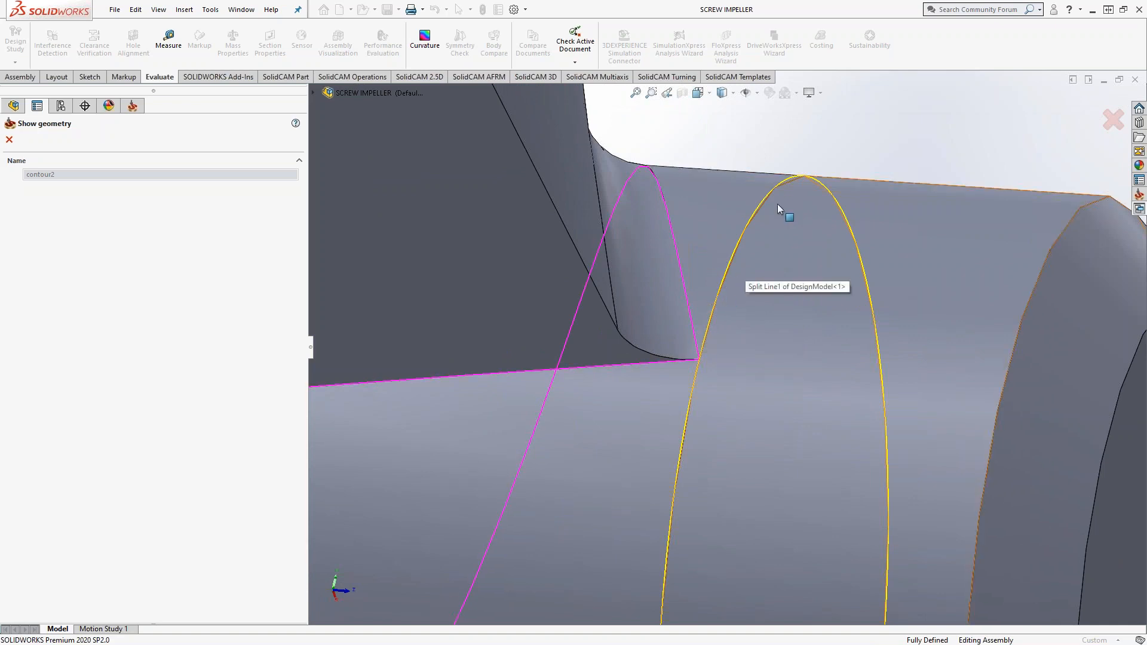
scroll(788, 328, up, 6)
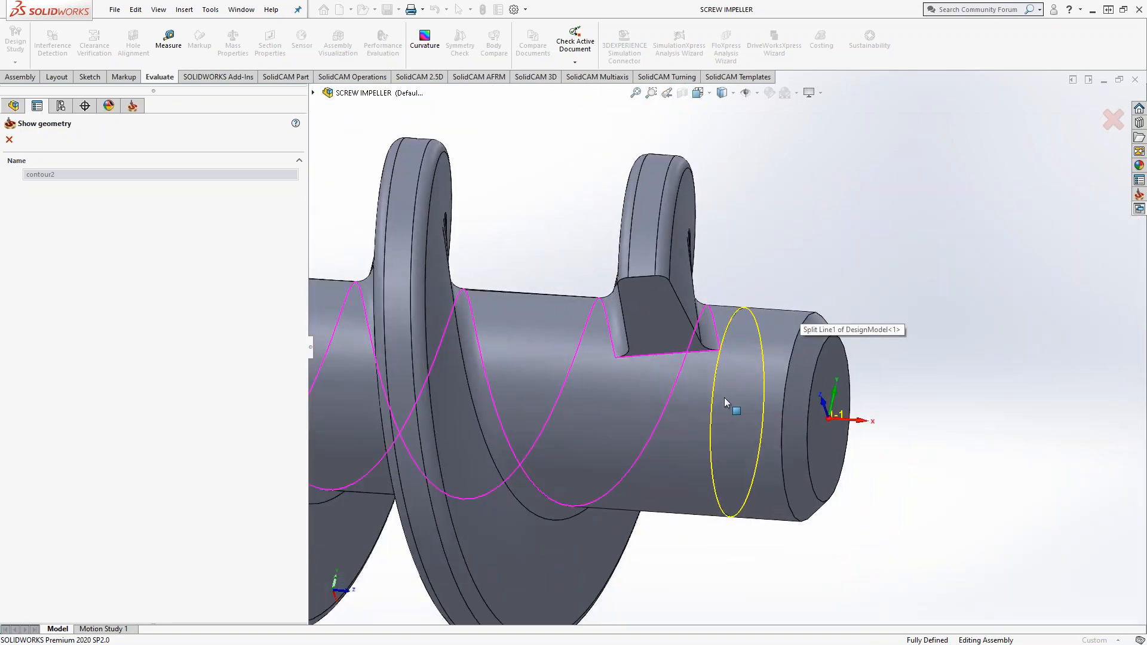
middle_drag(722, 390, 745, 379)
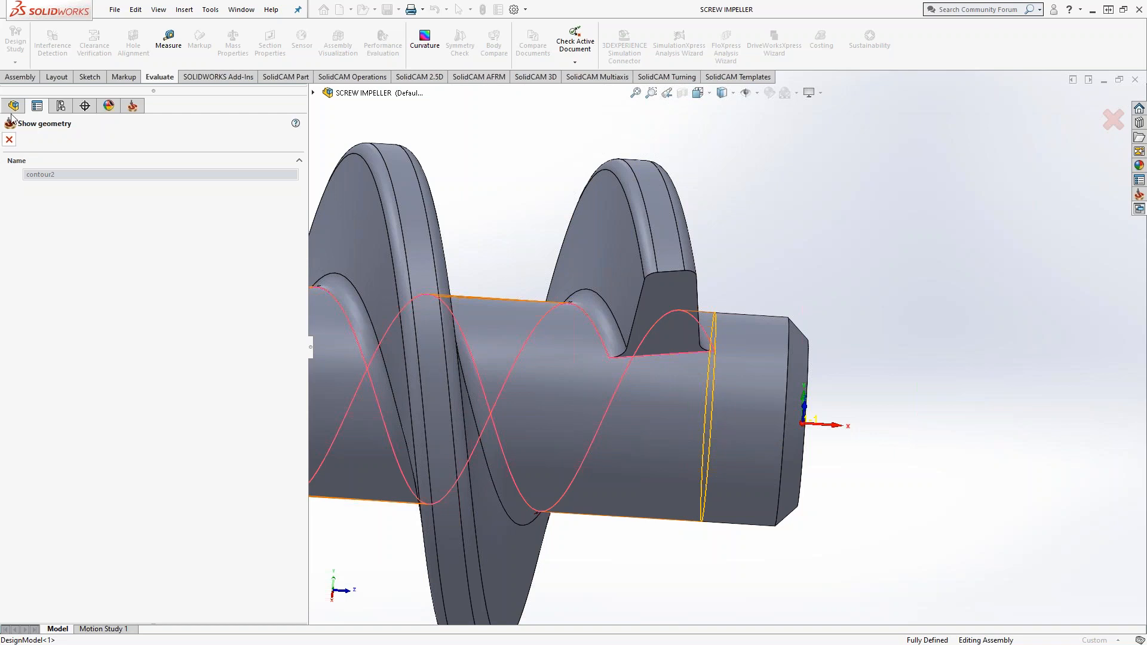
click(9, 139)
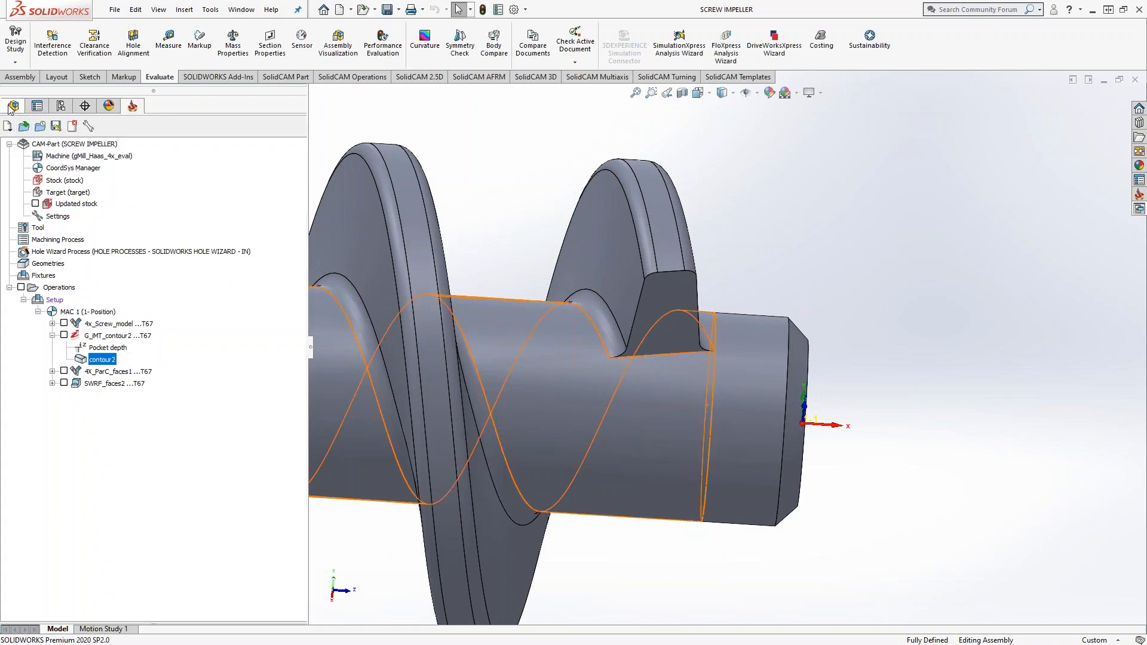
Step: Inspect Plane4 and Split Line1 in the DesignModel feature tree to see where they divide the shaft
click(13, 106)
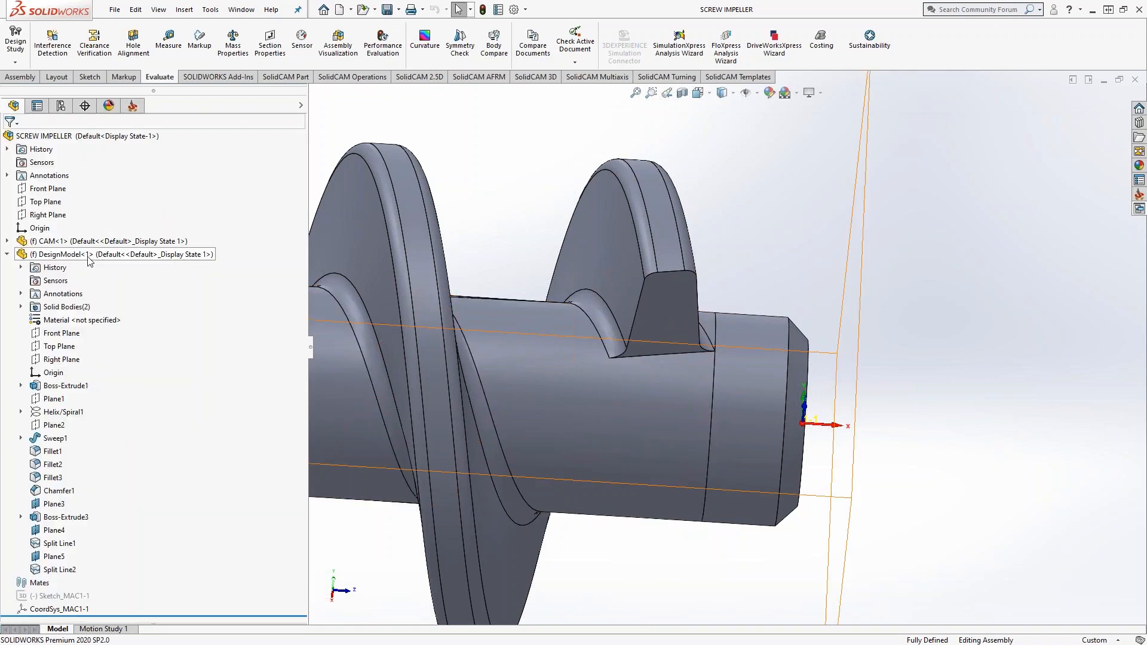
click(54, 530)
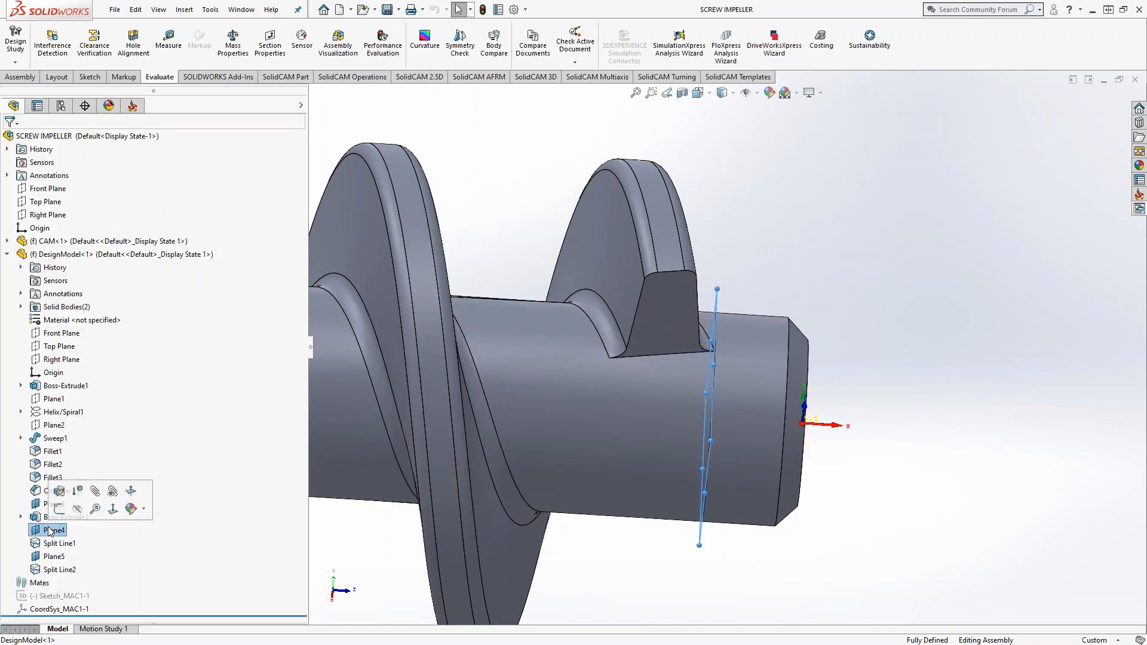
middle_drag(707, 568, 729, 558)
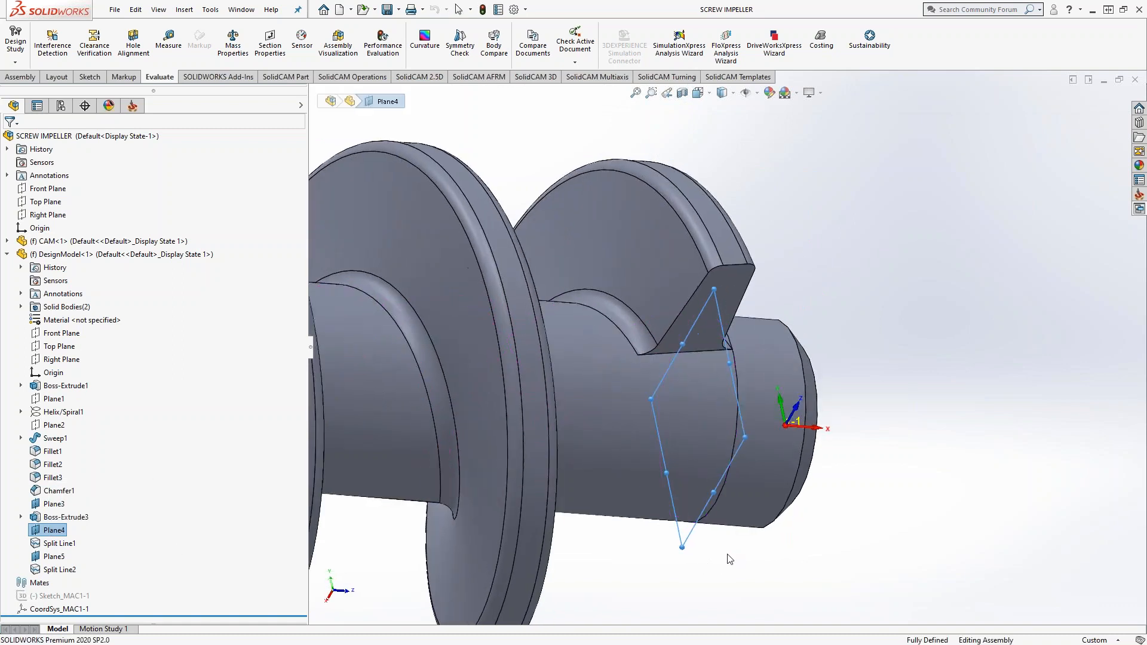
click(59, 544)
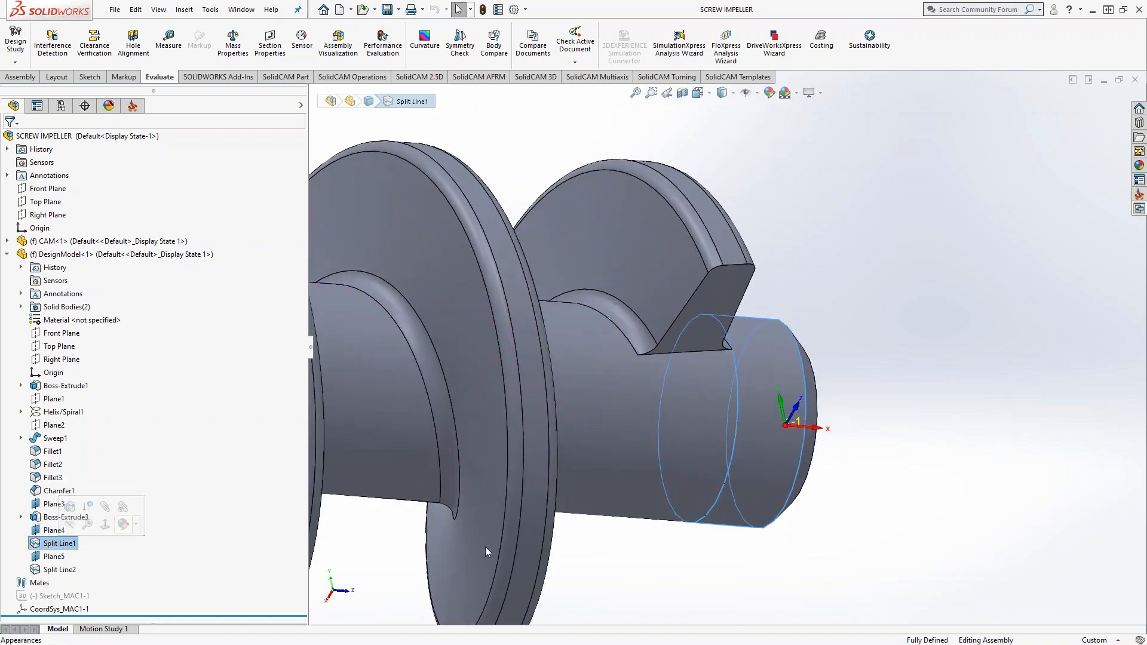
click(919, 549)
middle_drag(920, 546, 864, 528)
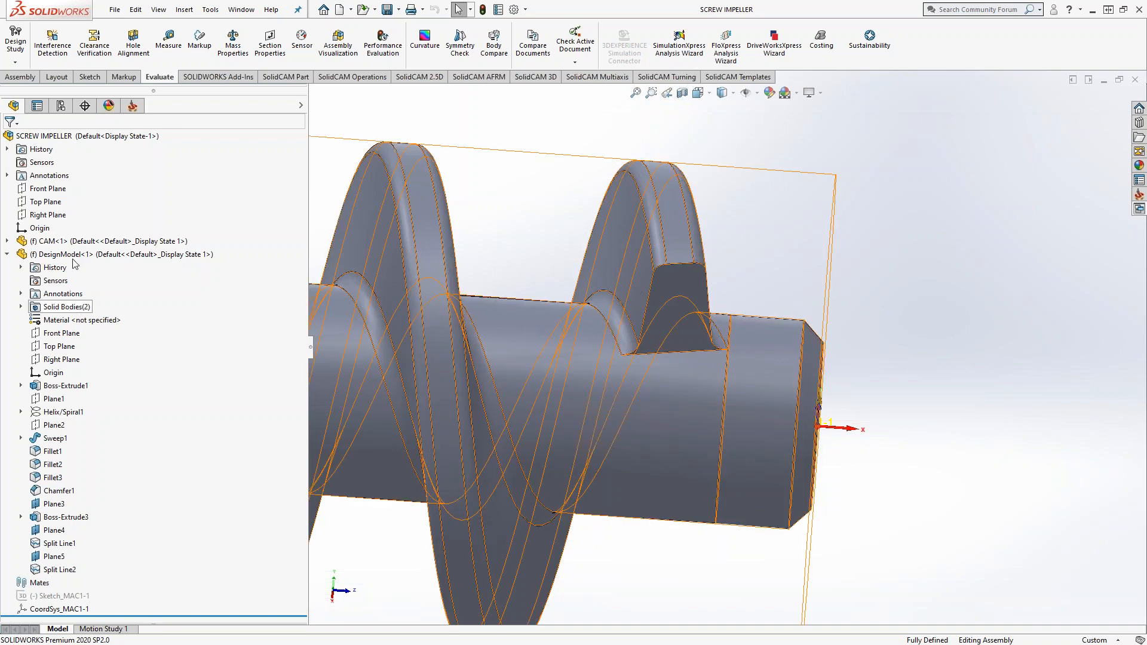
Step: Return to the CAM operations tree and examine closely where the flight's root fillet meets the split line on the shaft
click(133, 107)
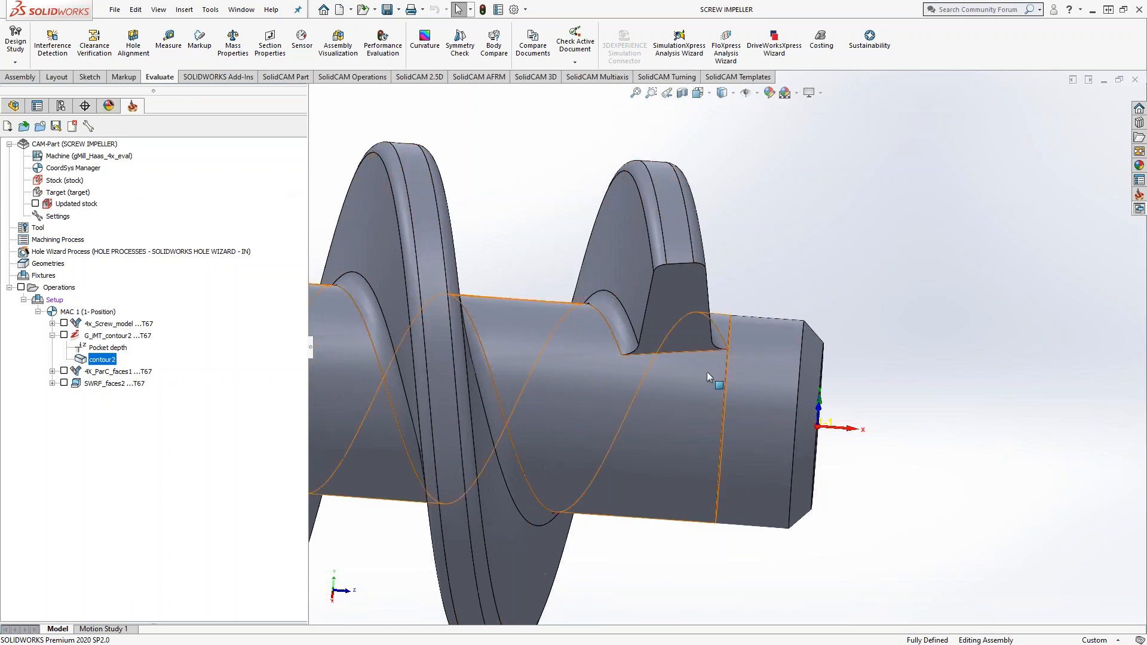
scroll(708, 372, down, 6)
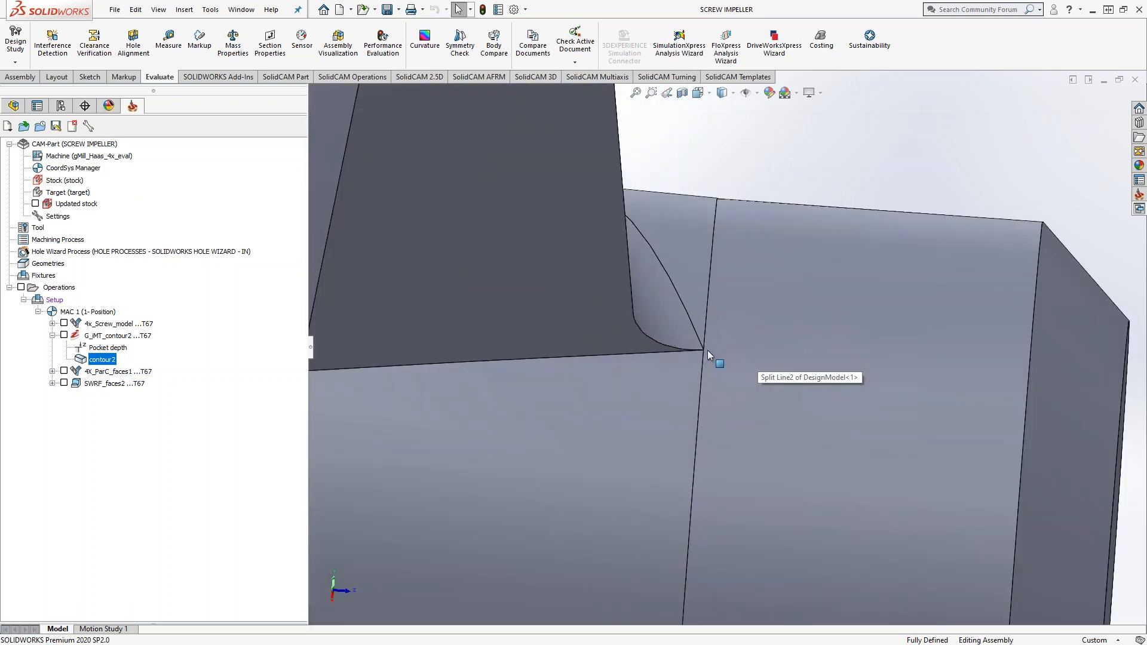
scroll(708, 350, down, 6)
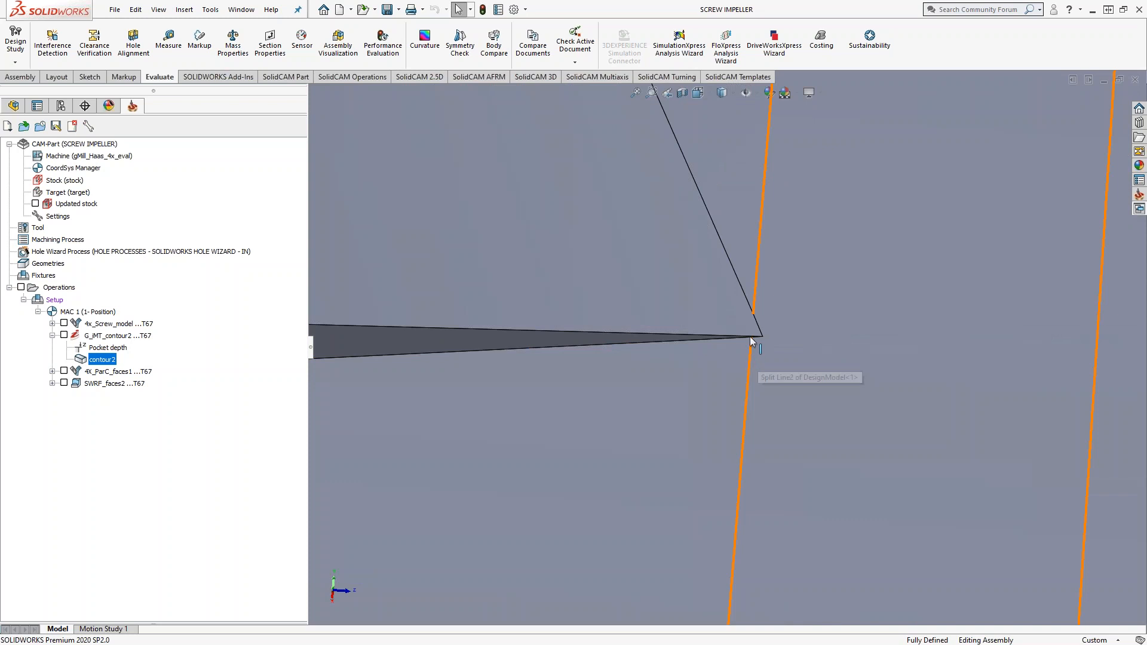
scroll(806, 425, up, 6)
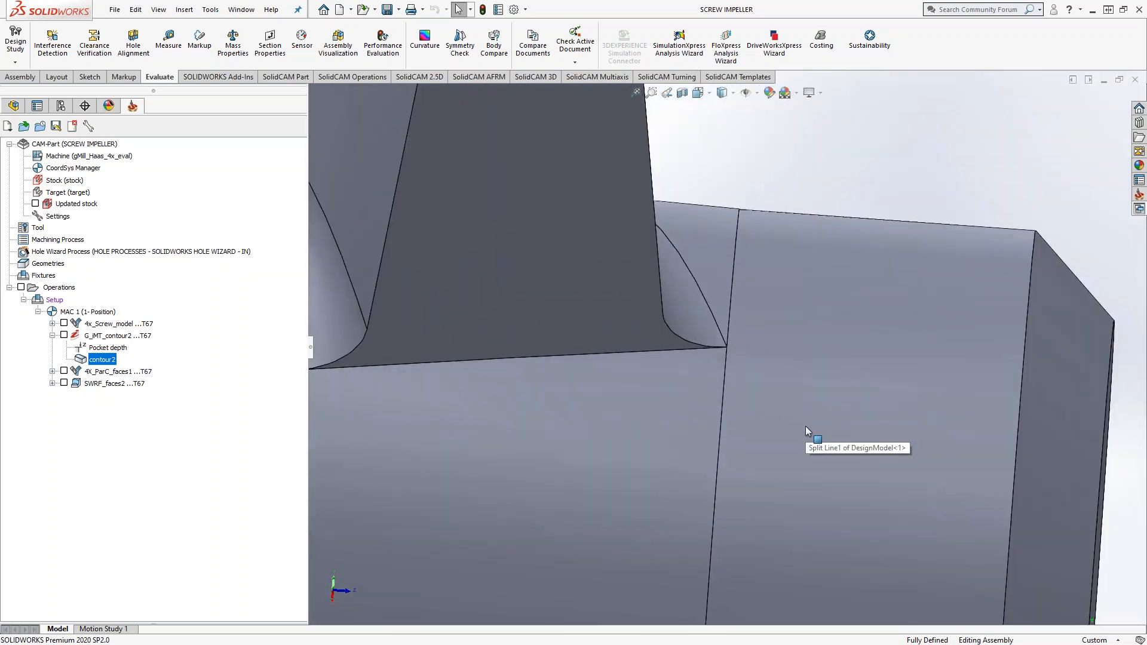
scroll(751, 389, down, 5)
scroll(711, 338, down, 3)
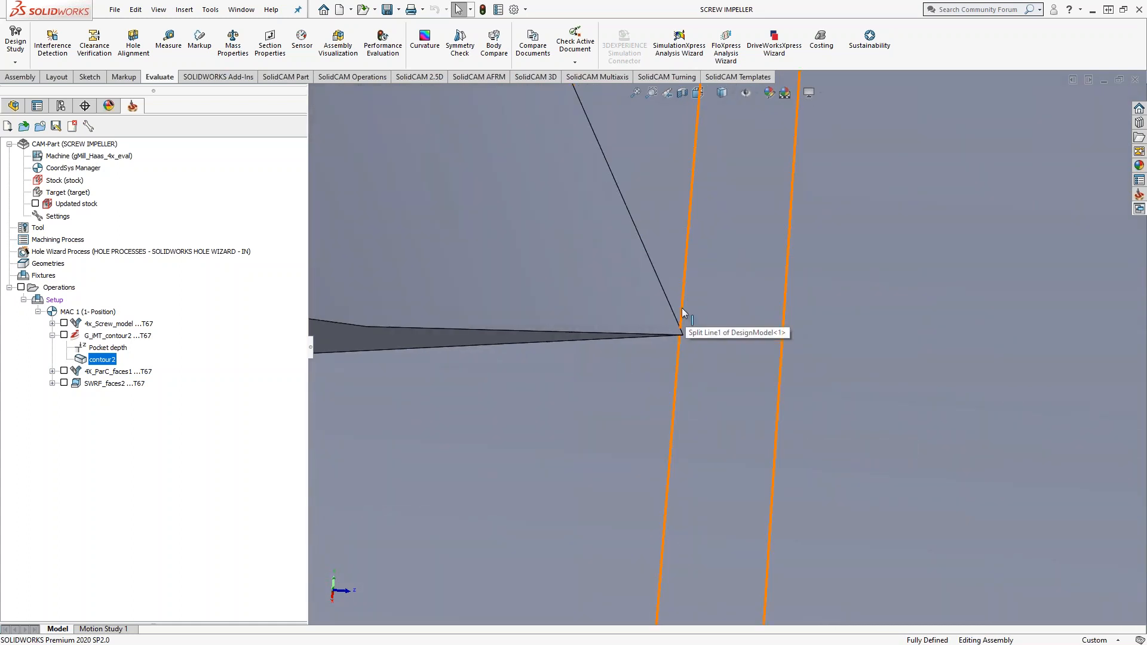
scroll(721, 414, up, 5)
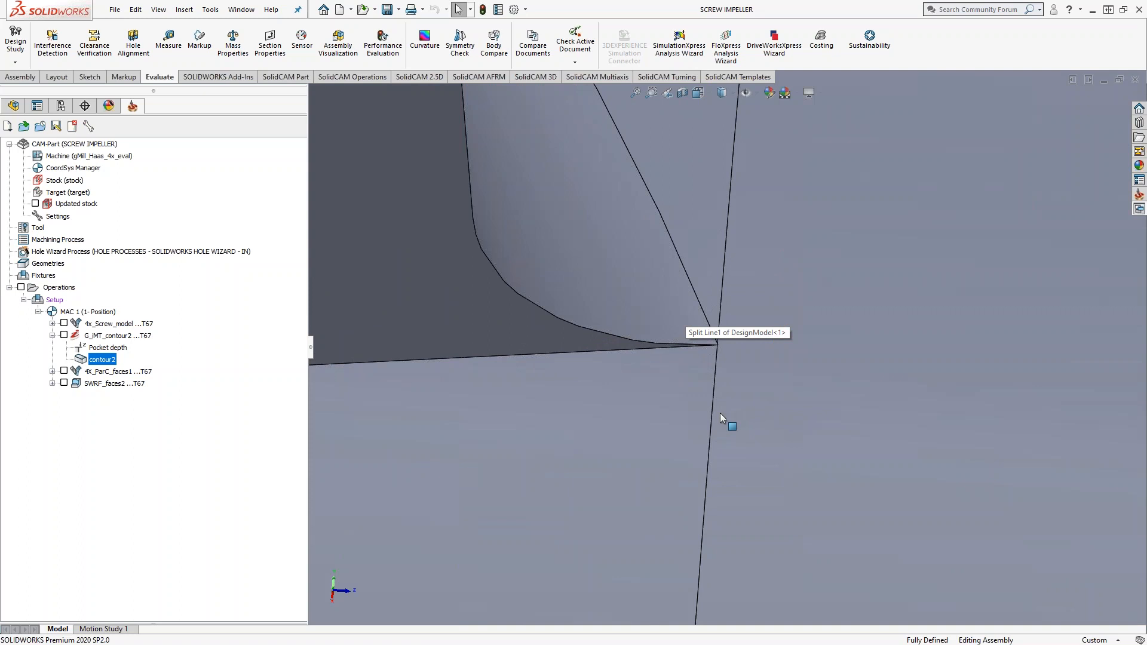
scroll(720, 413, up, 1)
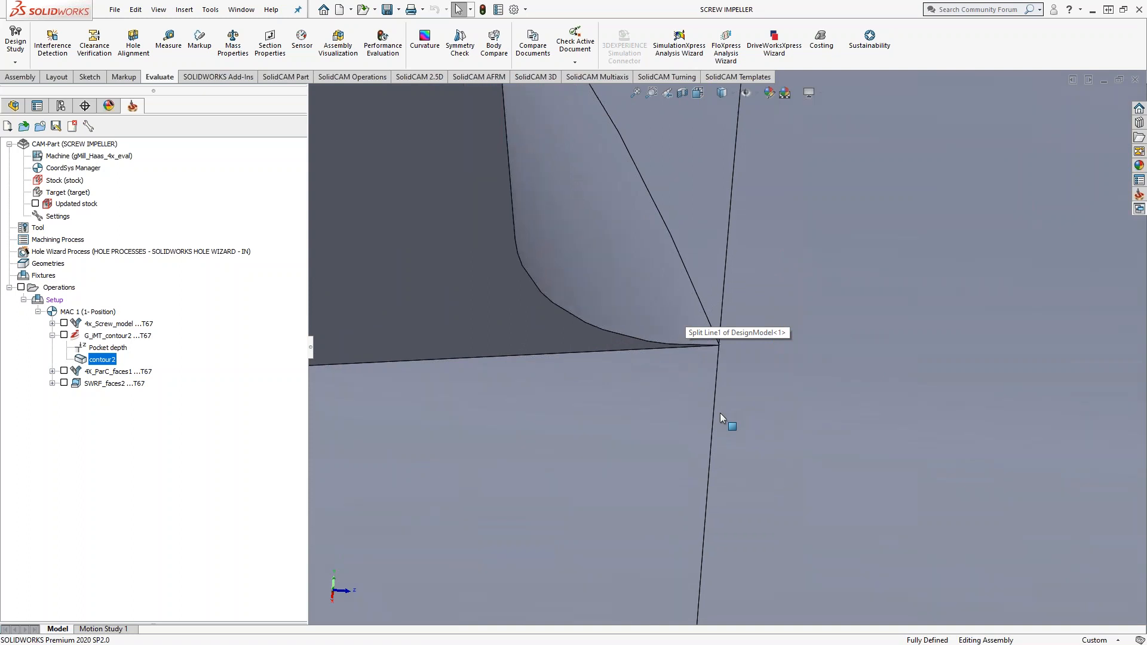
key(f)
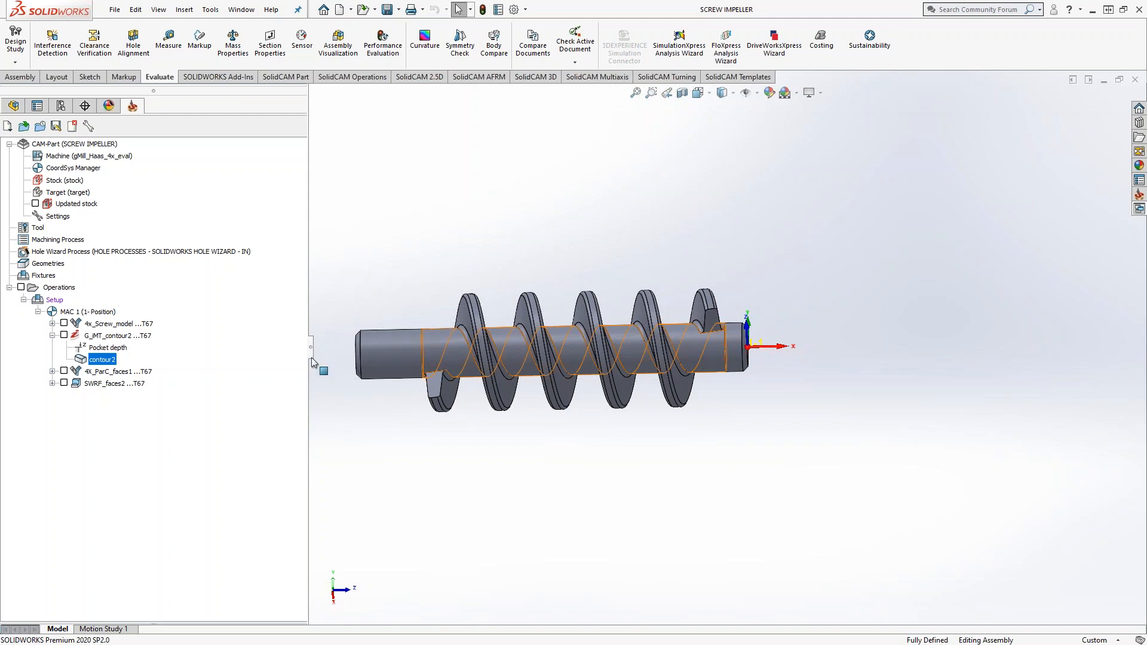
Step: Show the G_iMT_contour2 toolpath, examine it along the screw root and around the shaft end, and hide it
click(52, 336)
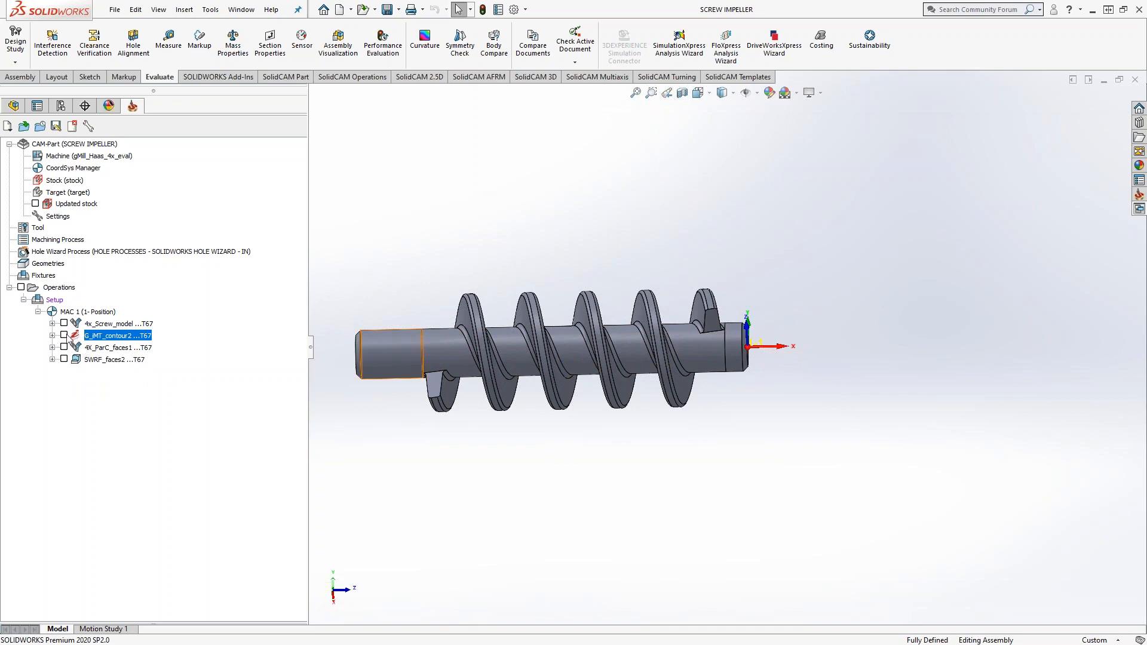
click(64, 335)
scroll(696, 351, down, 8)
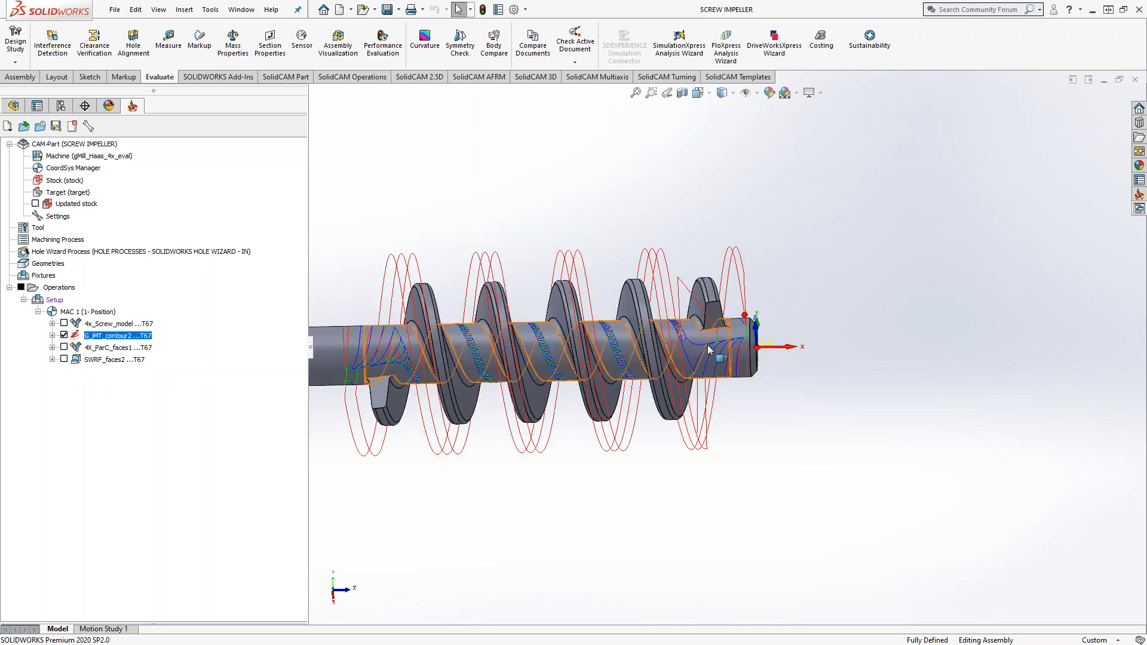
middle_drag(696, 352, 795, 461)
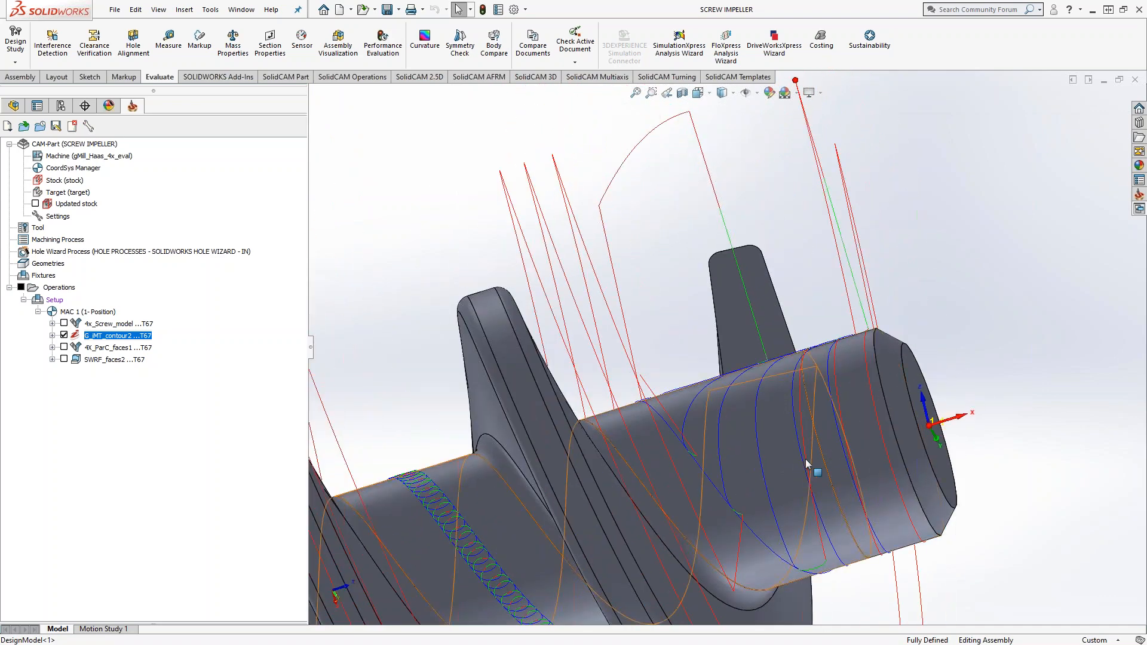
middle_drag(805, 459, 633, 382)
scroll(634, 382, up, 4)
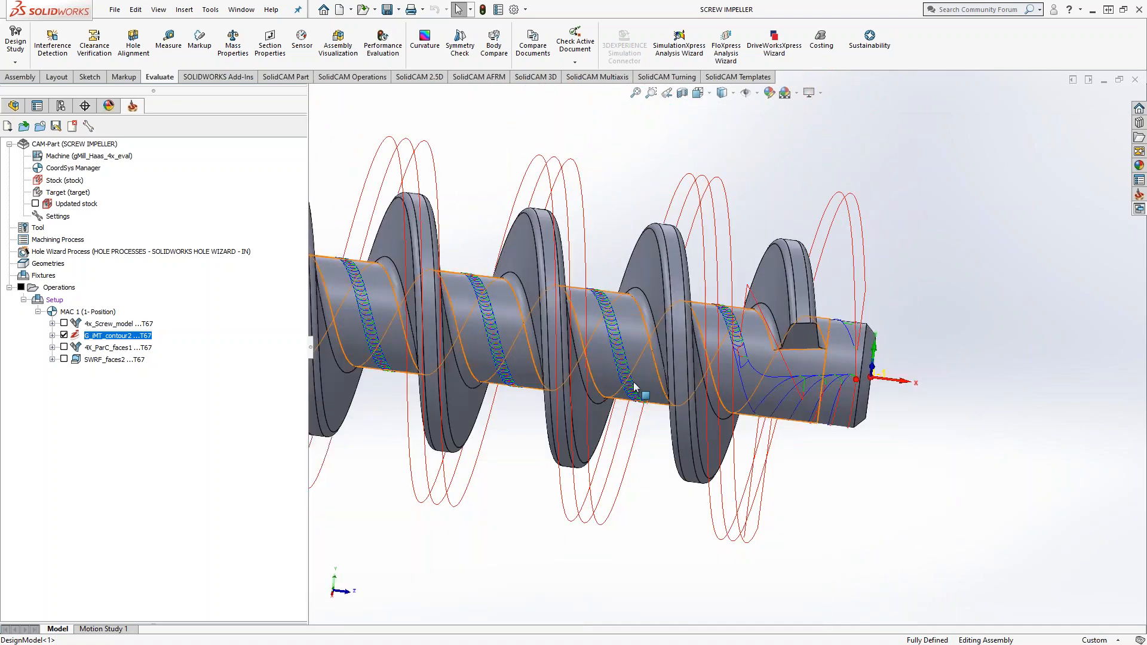
scroll(633, 382, down, 6)
scroll(686, 359, up, 6)
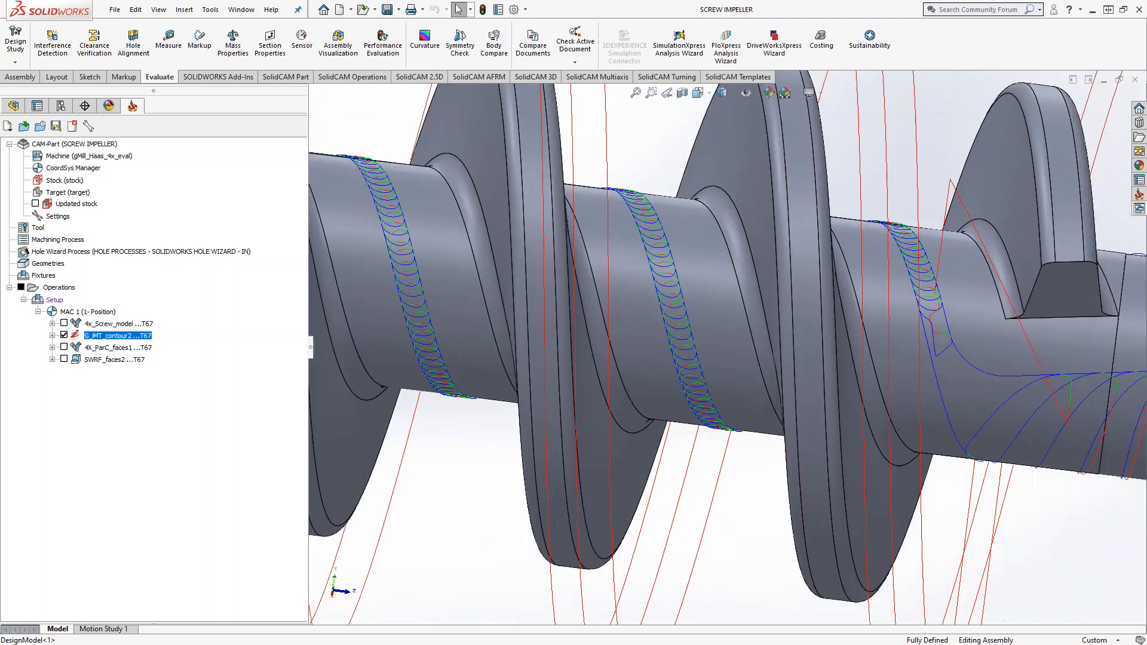
middle_drag(690, 429, 722, 377)
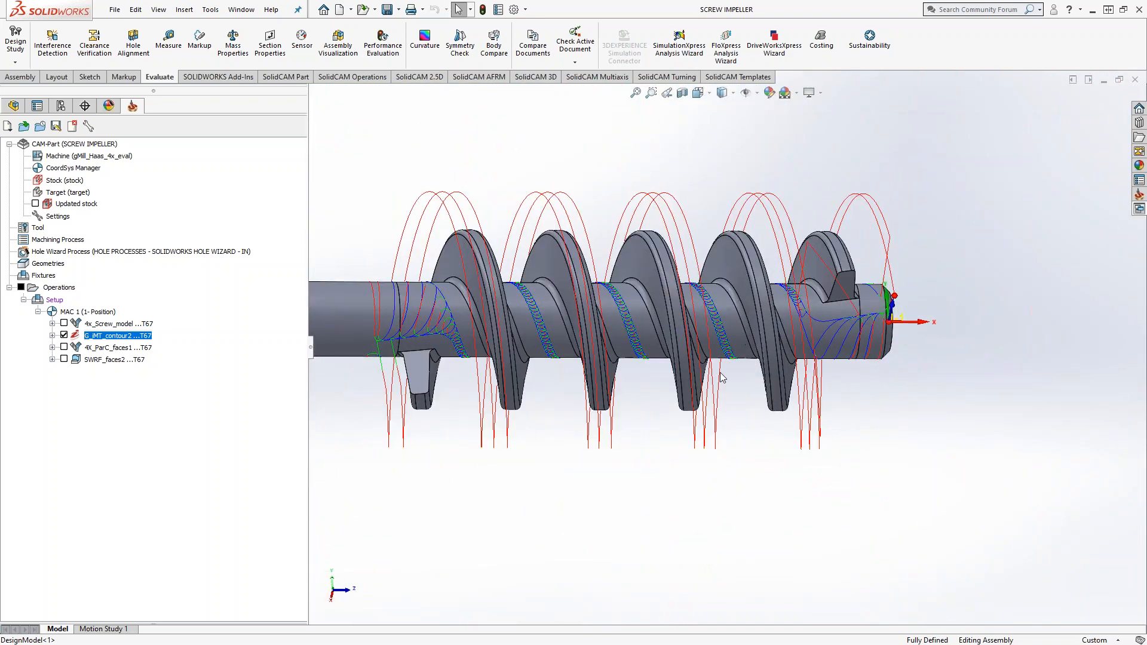
scroll(836, 343, down, 5)
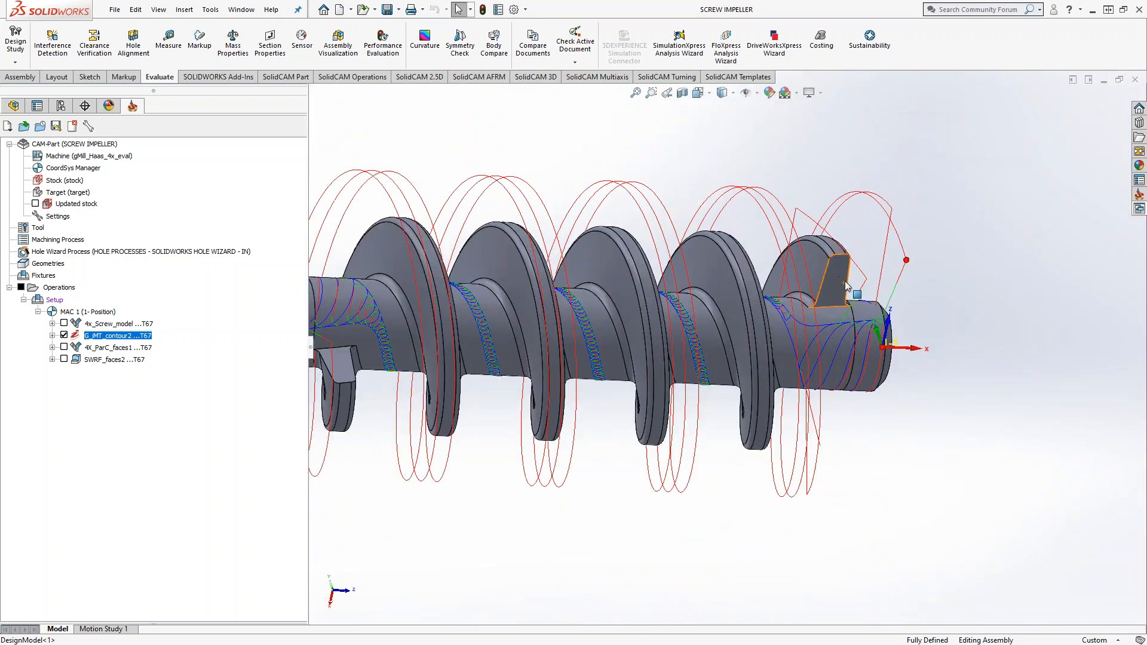
click(64, 335)
Step: Recheck the 4x_Screw_model toolpath, hide it, and view the bare screw from the shaft's end face
click(64, 323)
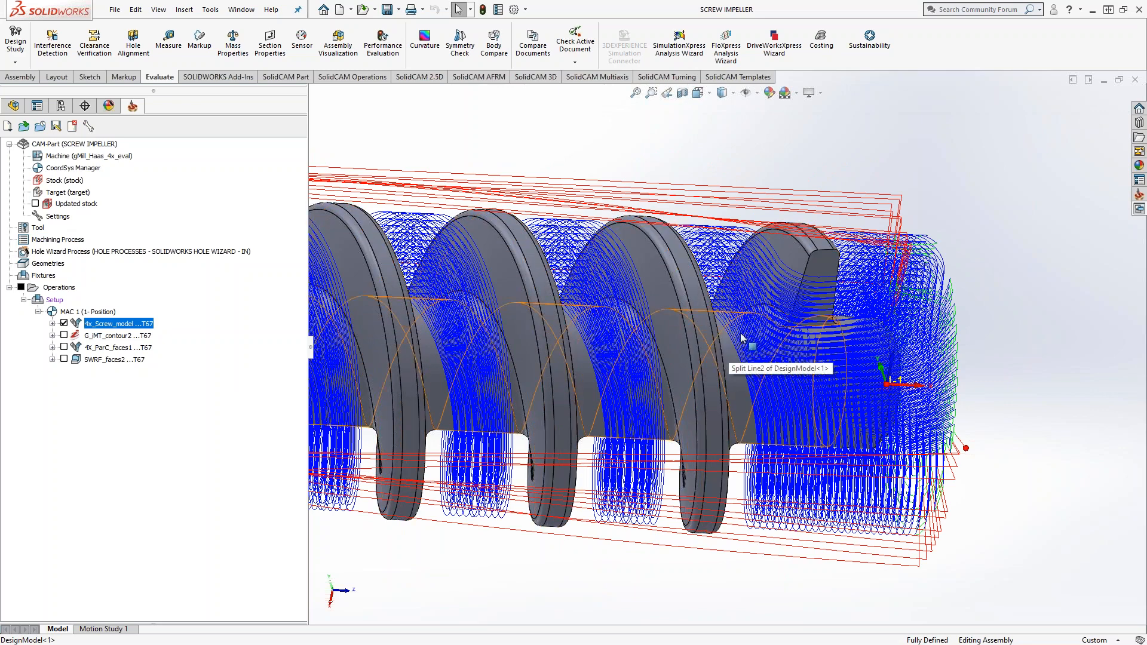
click(64, 323)
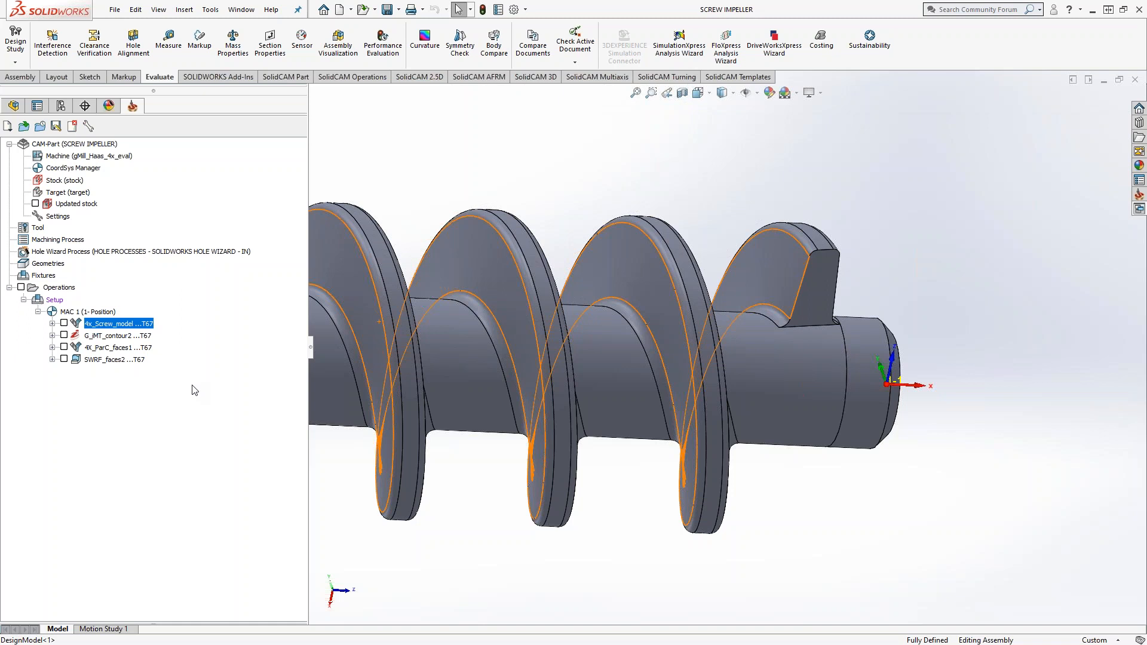
scroll(671, 420, down, 5)
middle_drag(671, 420, 544, 307)
scroll(683, 346, up, 6)
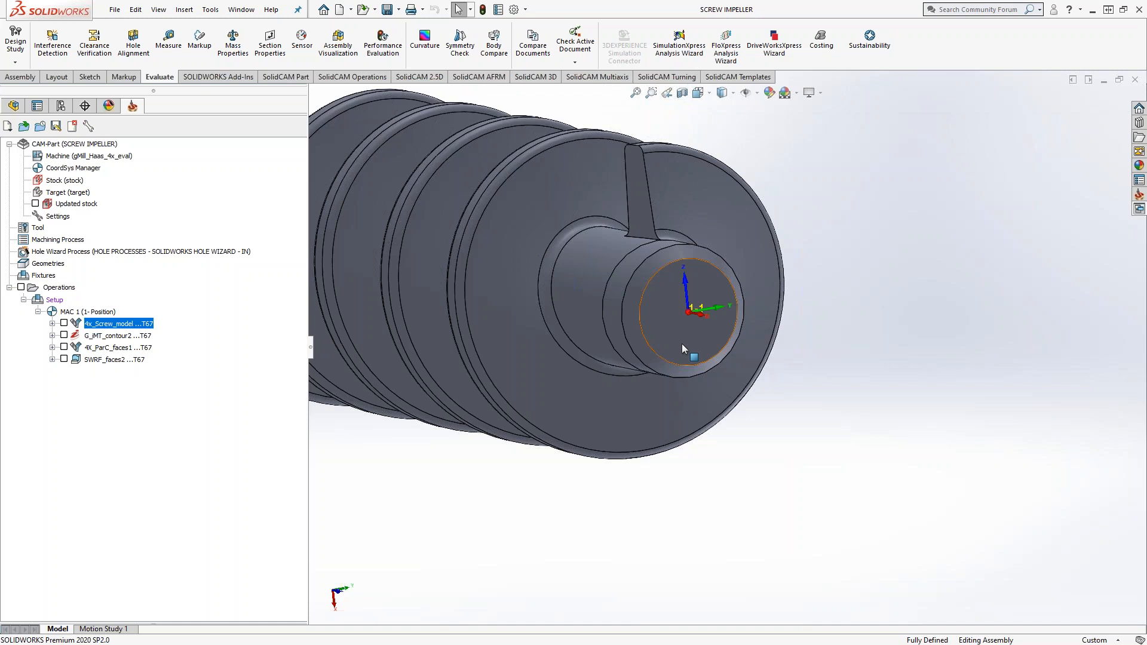
Step: Open the G_iMT_contour2 operation, review the Wrapped type and its axis choices in a new geometry definition, and exit without saving
middle_drag(682, 345, 736, 377)
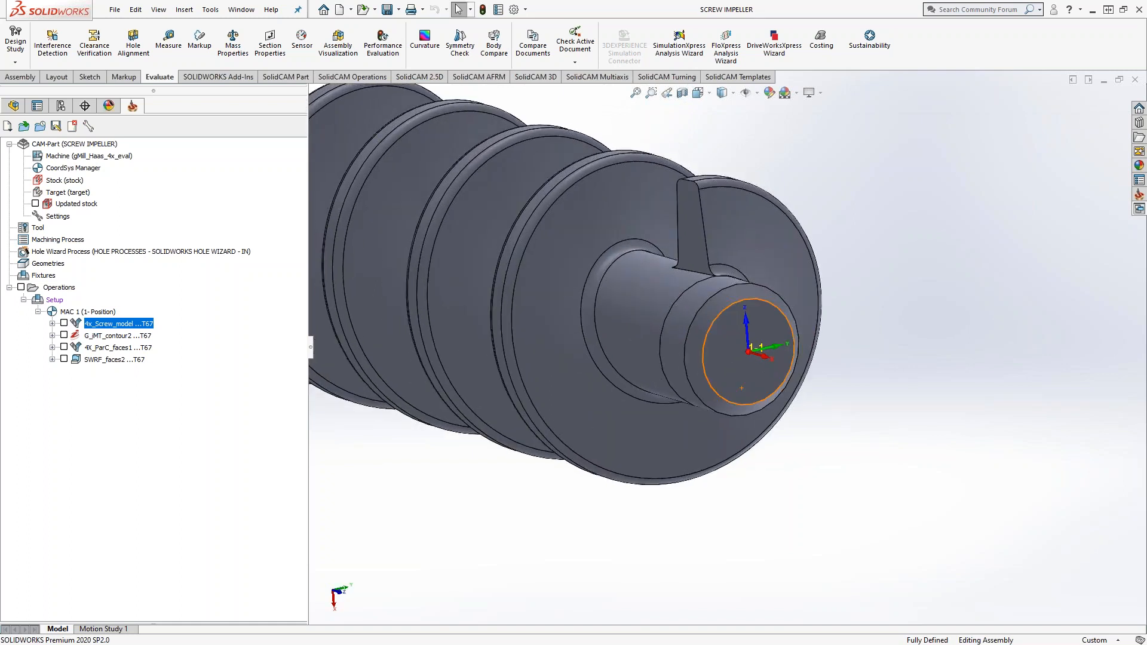
click(102, 337)
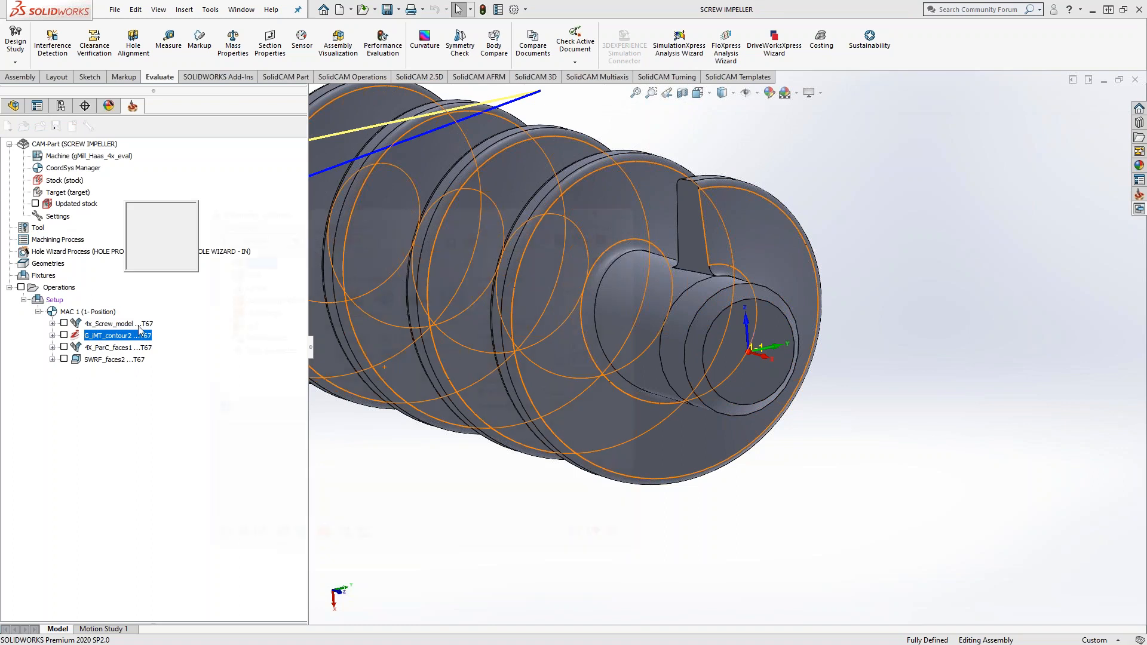
click(361, 355)
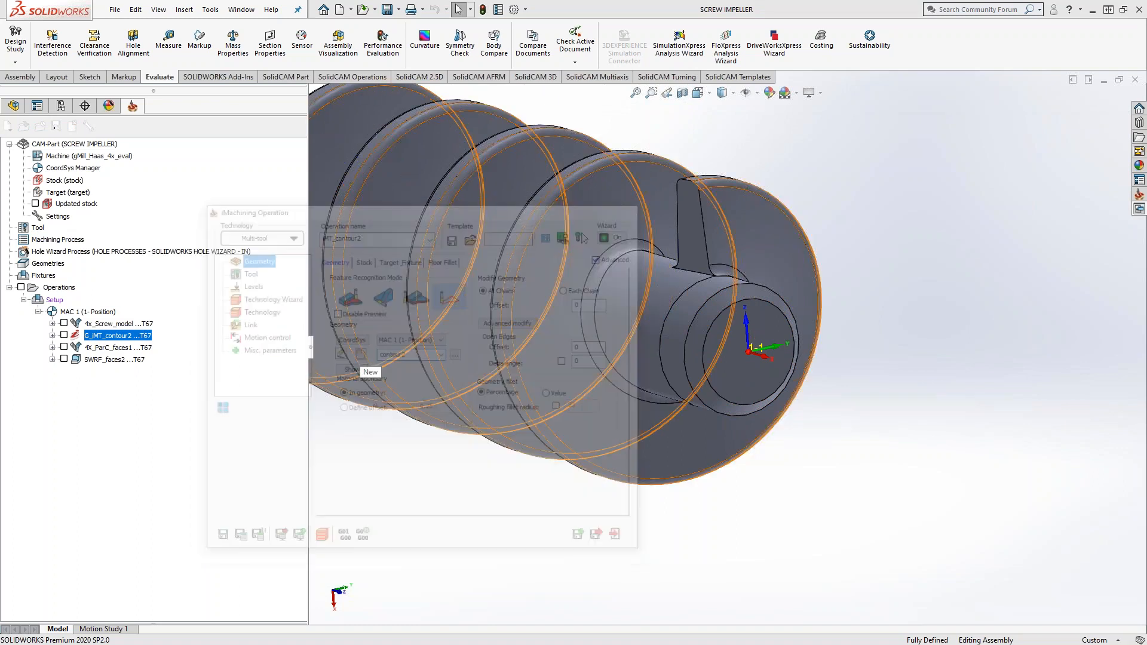
click(27, 312)
click(44, 327)
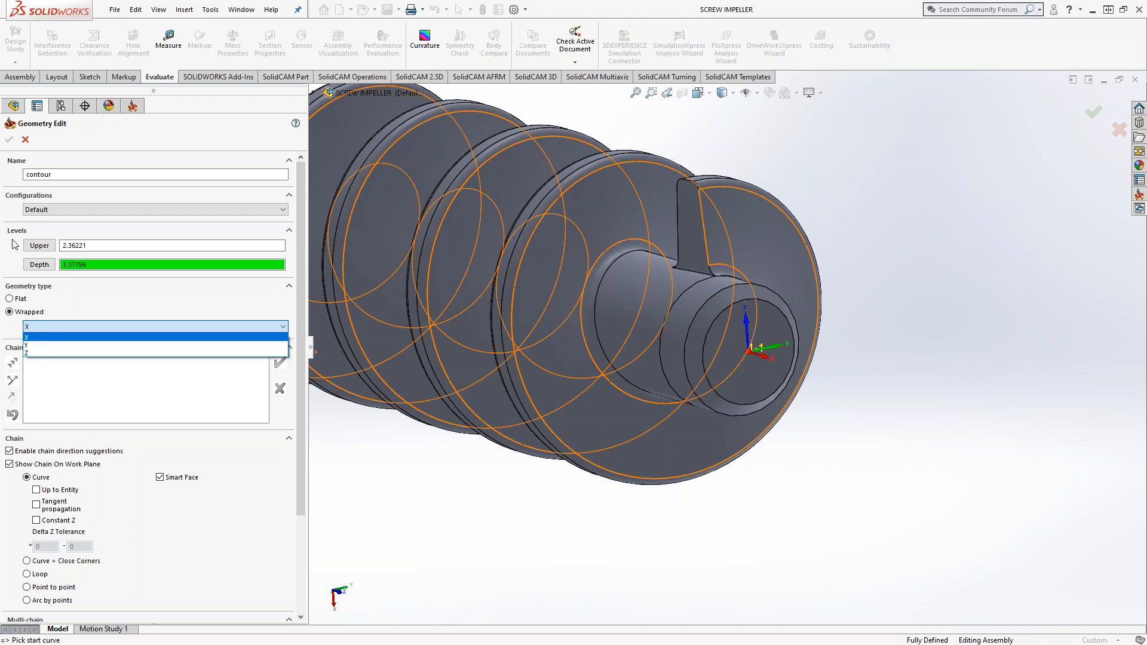
click(25, 142)
click(25, 141)
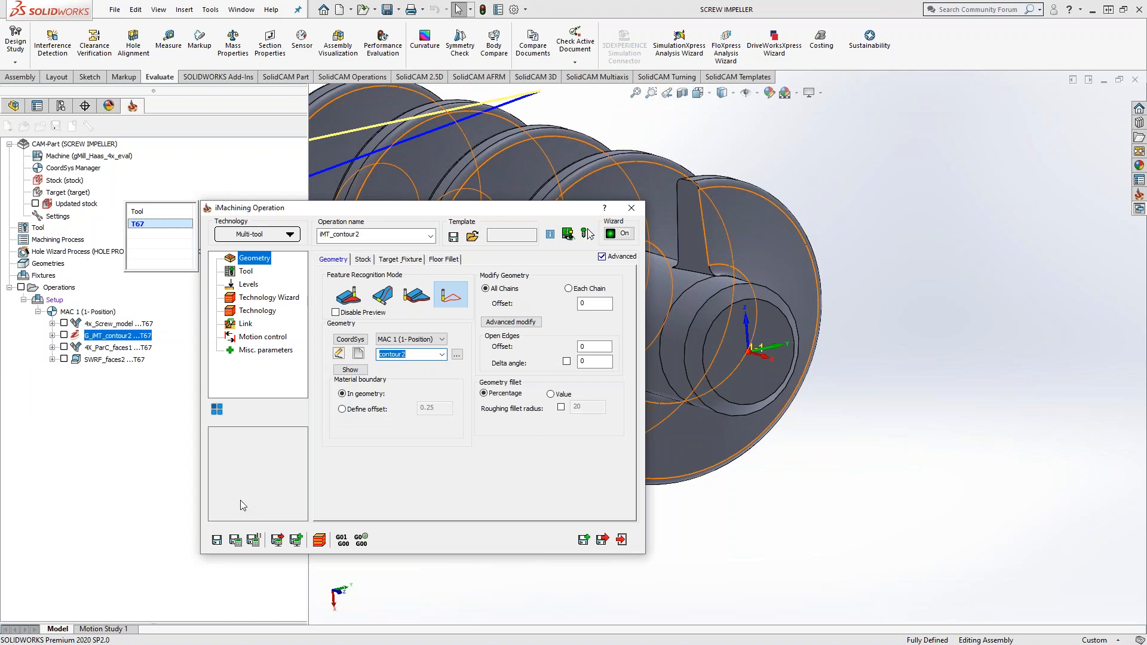
click(622, 539)
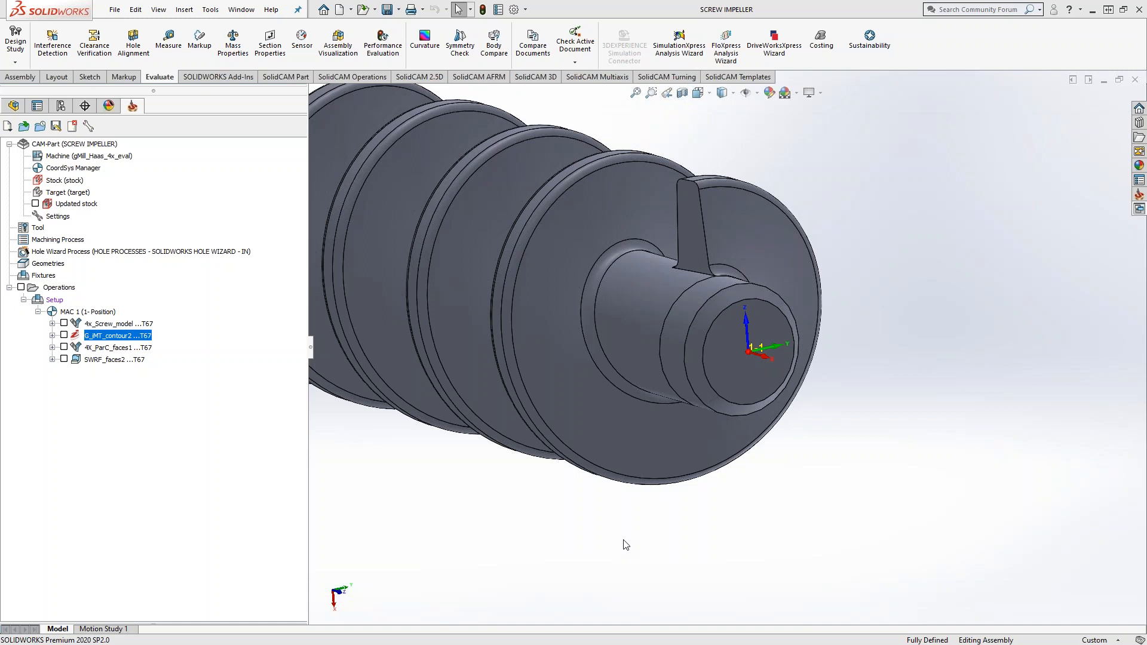
Step: Start a Sim. 5-Axis Milling operation, review the User-defined rotary axis direction for 4 Axis output, and exit without saving
right_click(101, 365)
mouse_move(231, 39)
click(336, 376)
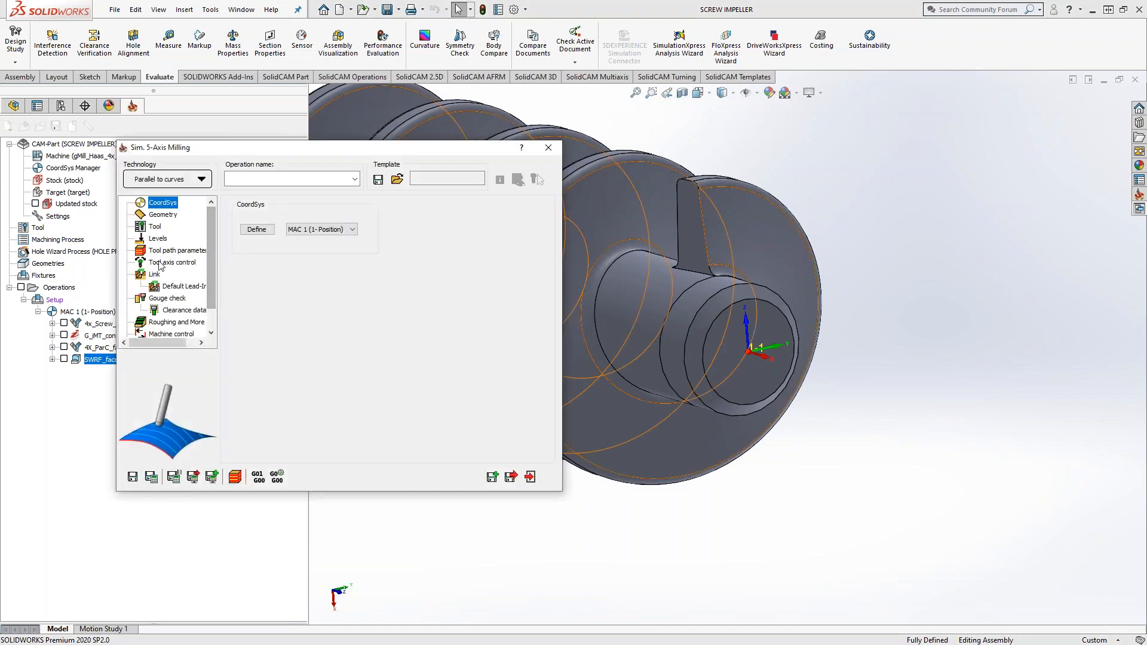
click(160, 263)
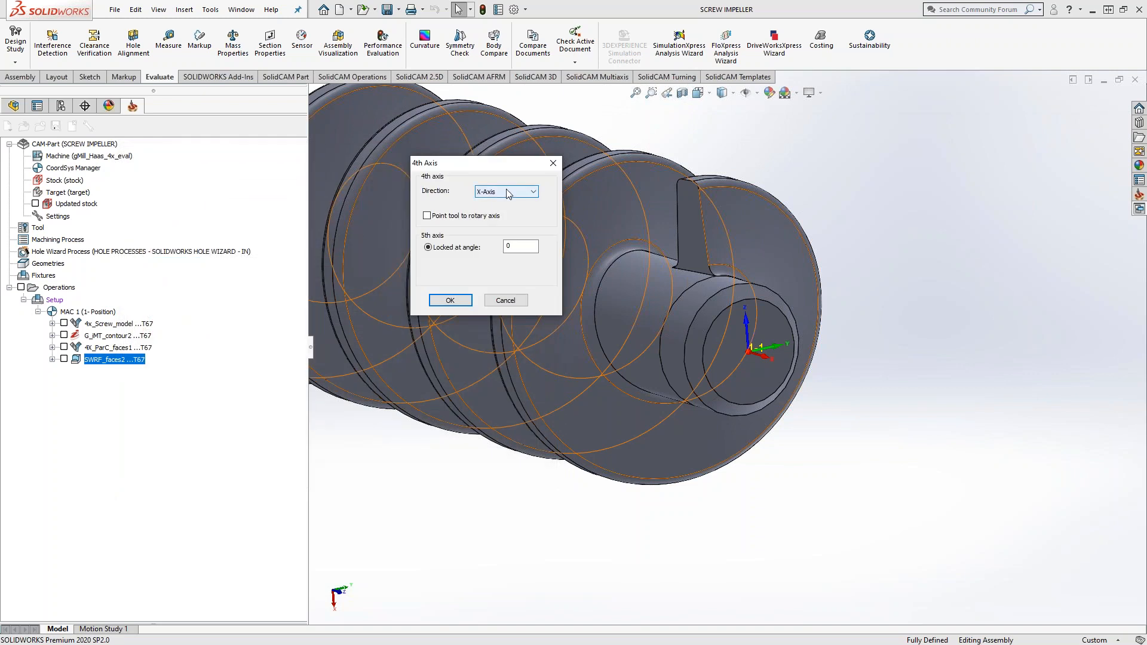
click(507, 192)
click(497, 226)
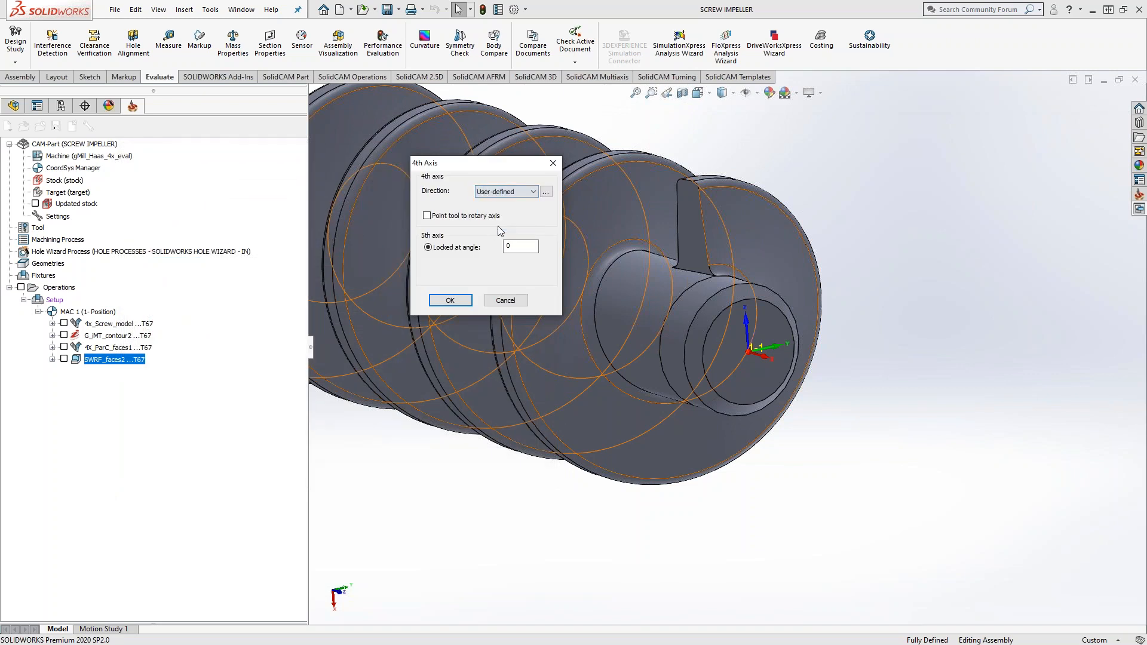
click(546, 192)
click(539, 217)
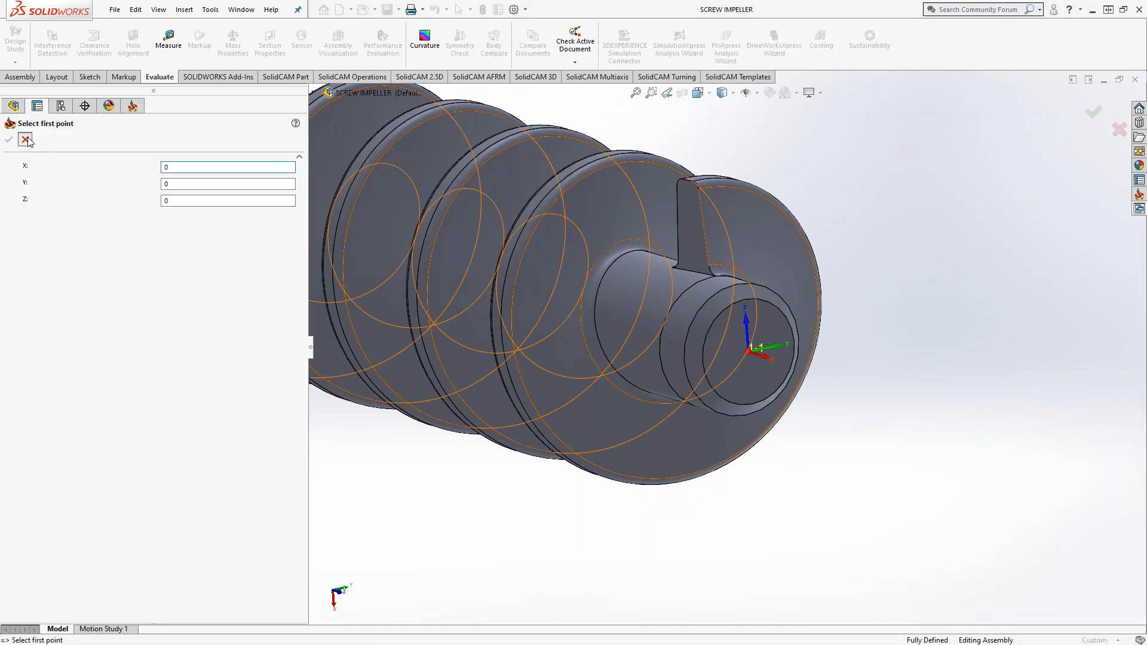
click(26, 139)
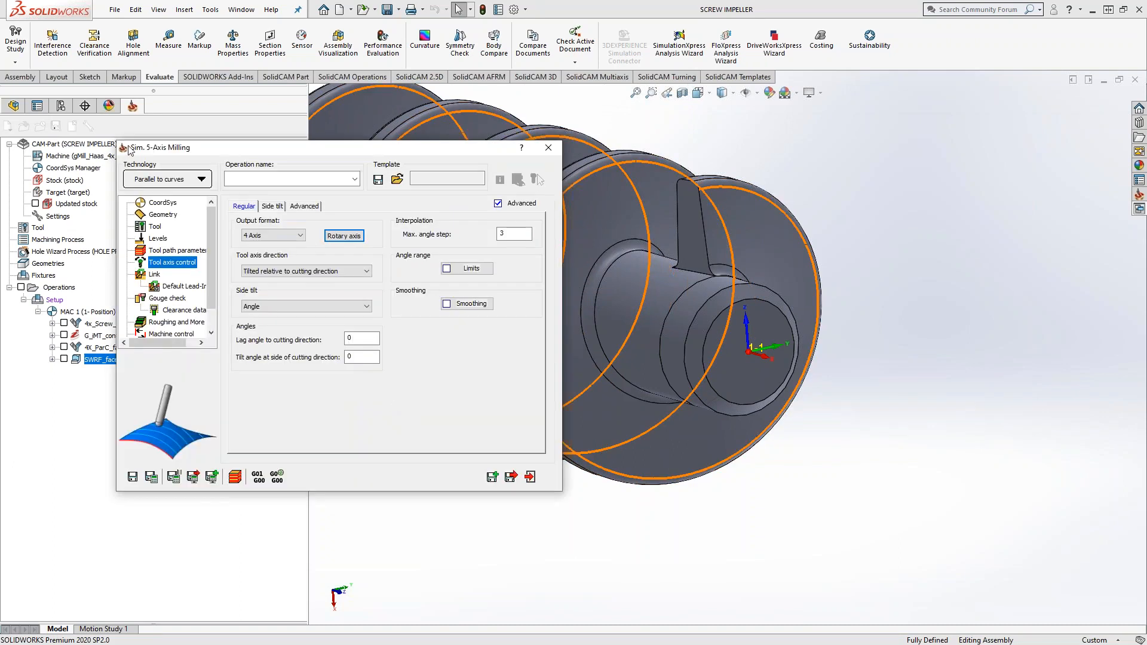
click(530, 478)
Step: Examine the flight's start around the shaft's end face and orient the view normal to that face
right_click(729, 367)
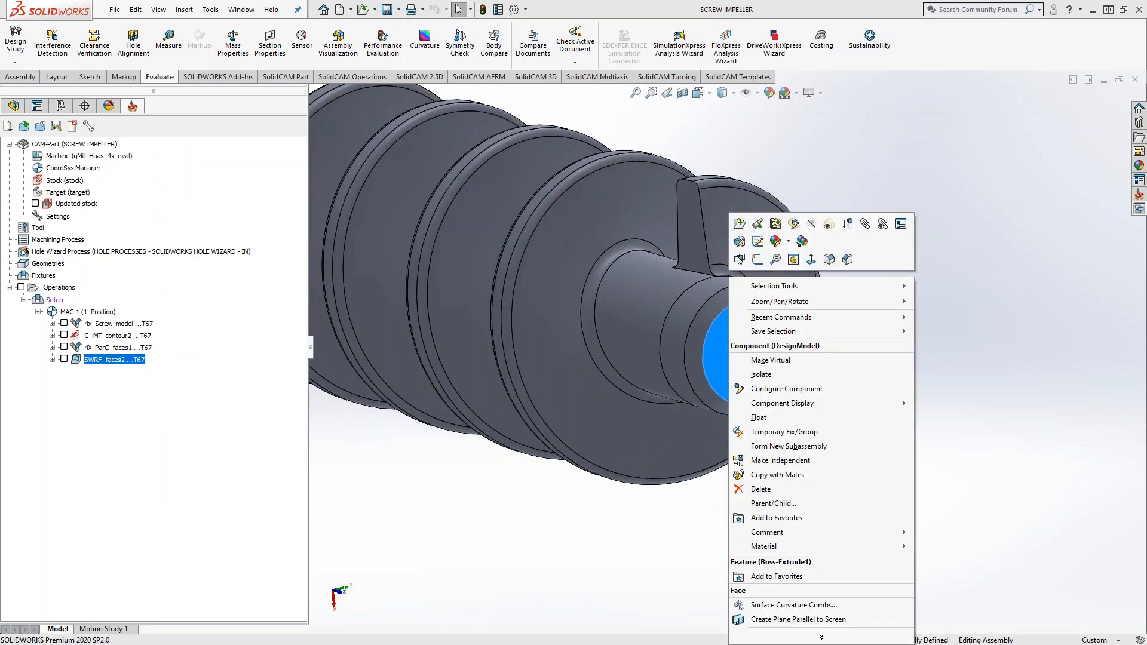
click(807, 257)
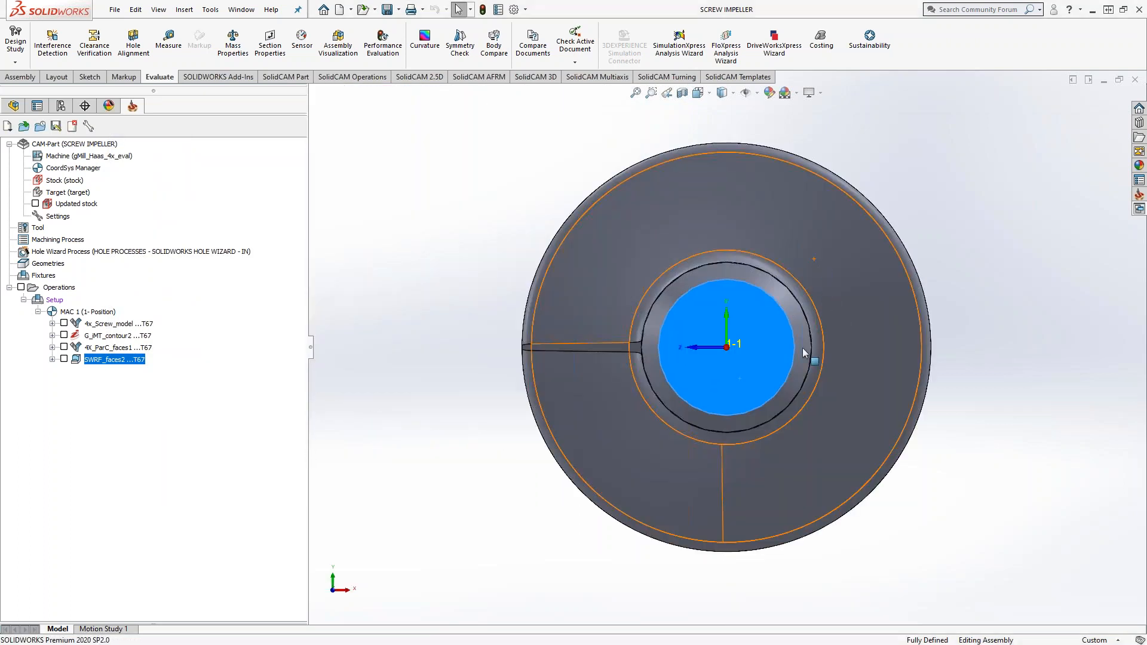
middle_drag(735, 386, 658, 227)
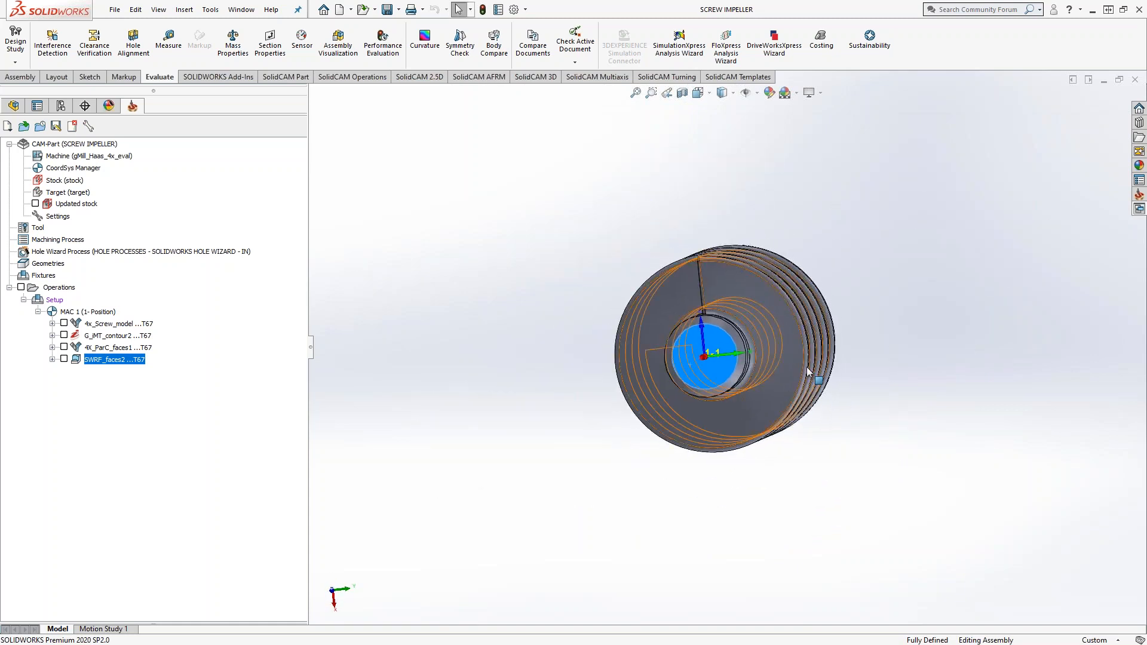
scroll(715, 353, down, 5)
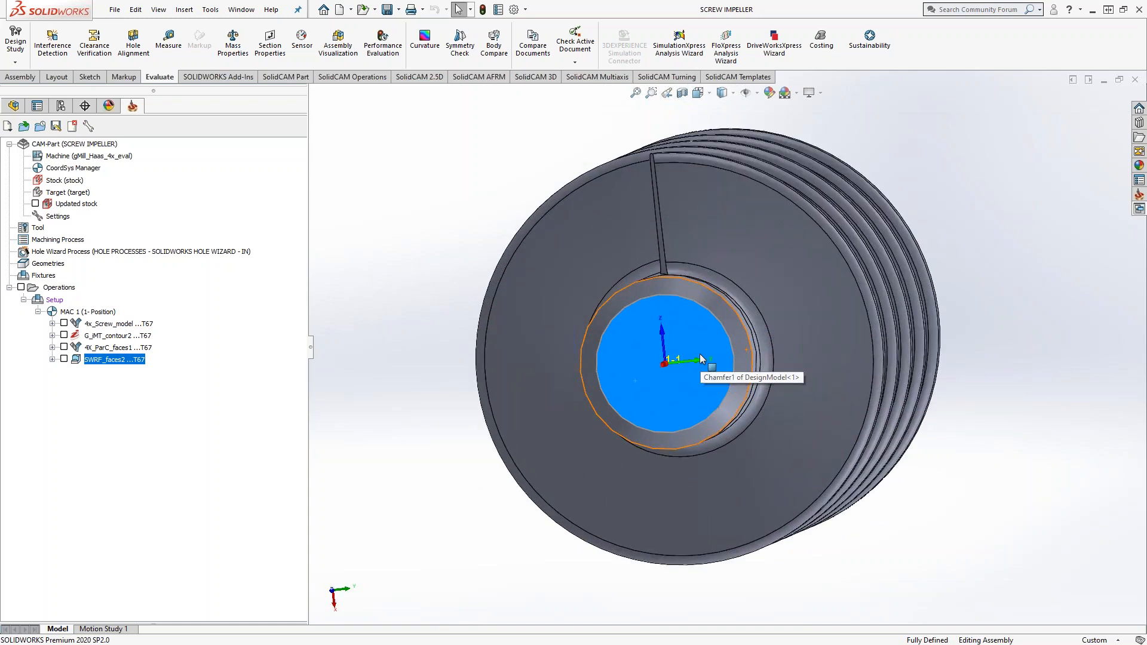
middle_drag(701, 359, 701, 297)
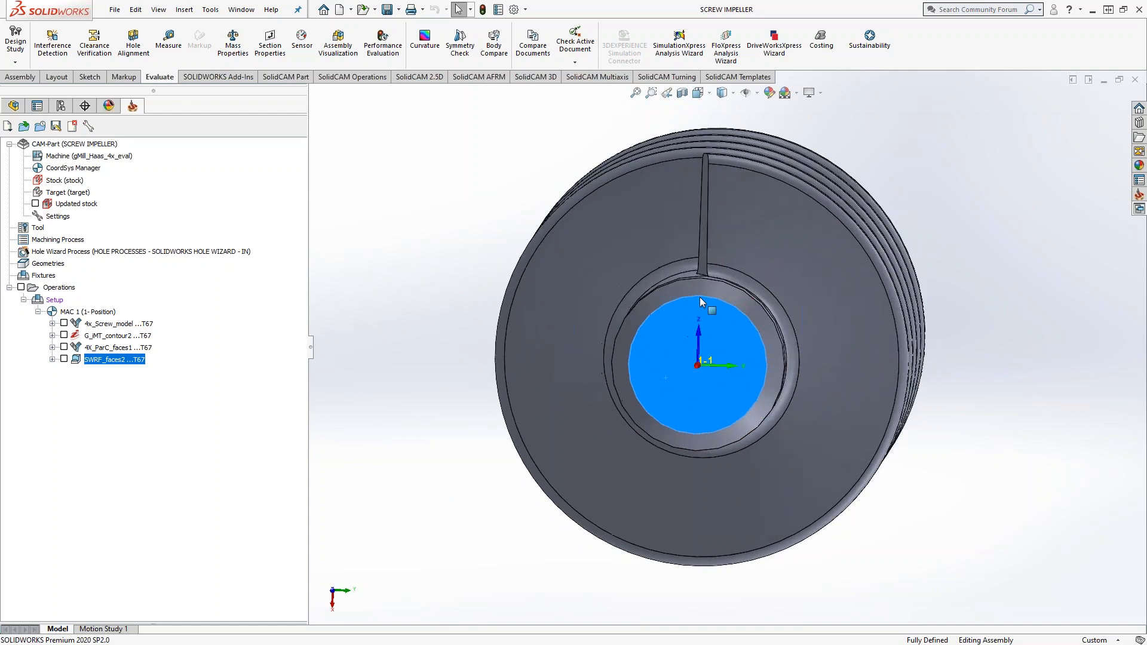
scroll(701, 296, down, 3)
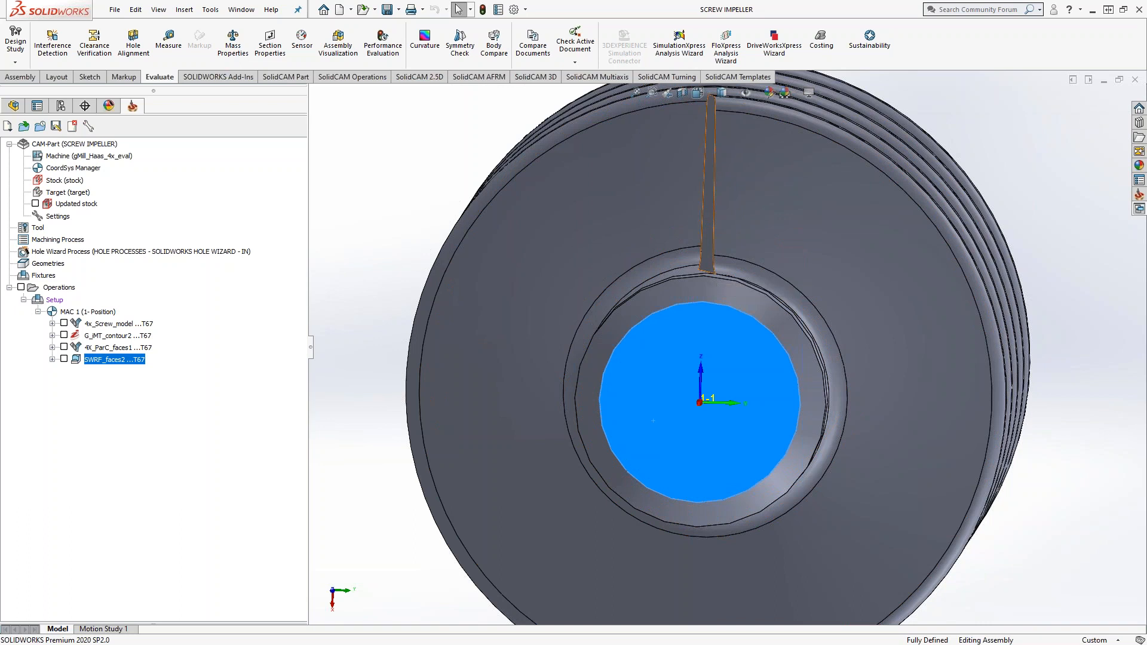
right_click(685, 352)
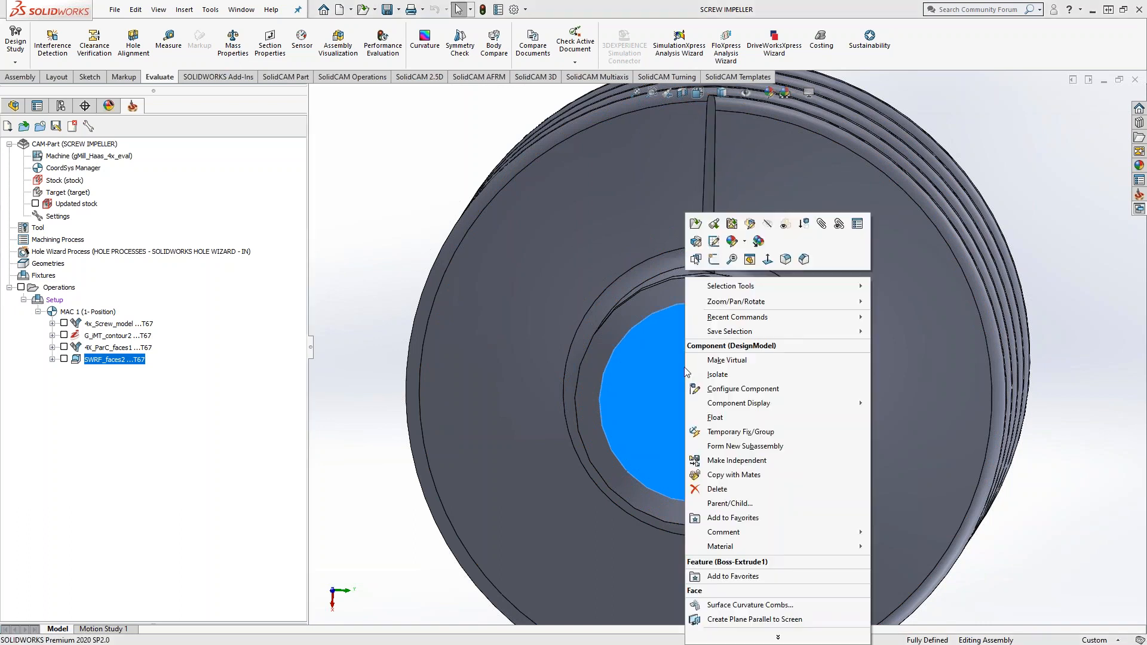
click(767, 259)
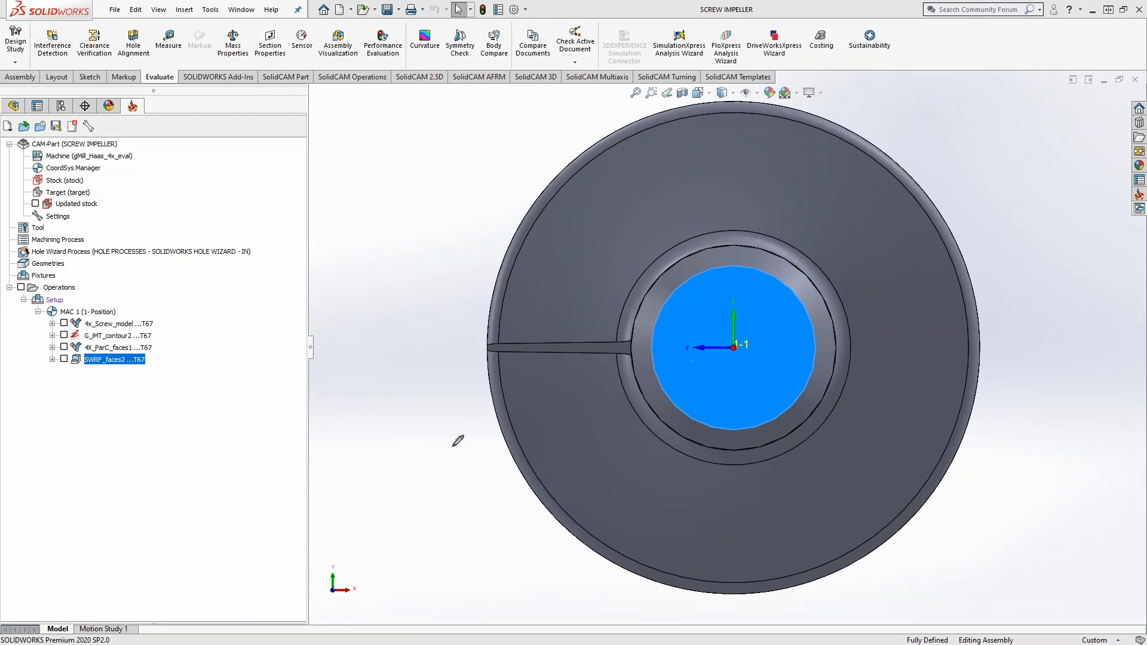
Step: Mark up the end view with a centreline through the flight, a tool outline aligned to it, and an offset parallel line
drag(736, 347, 406, 341)
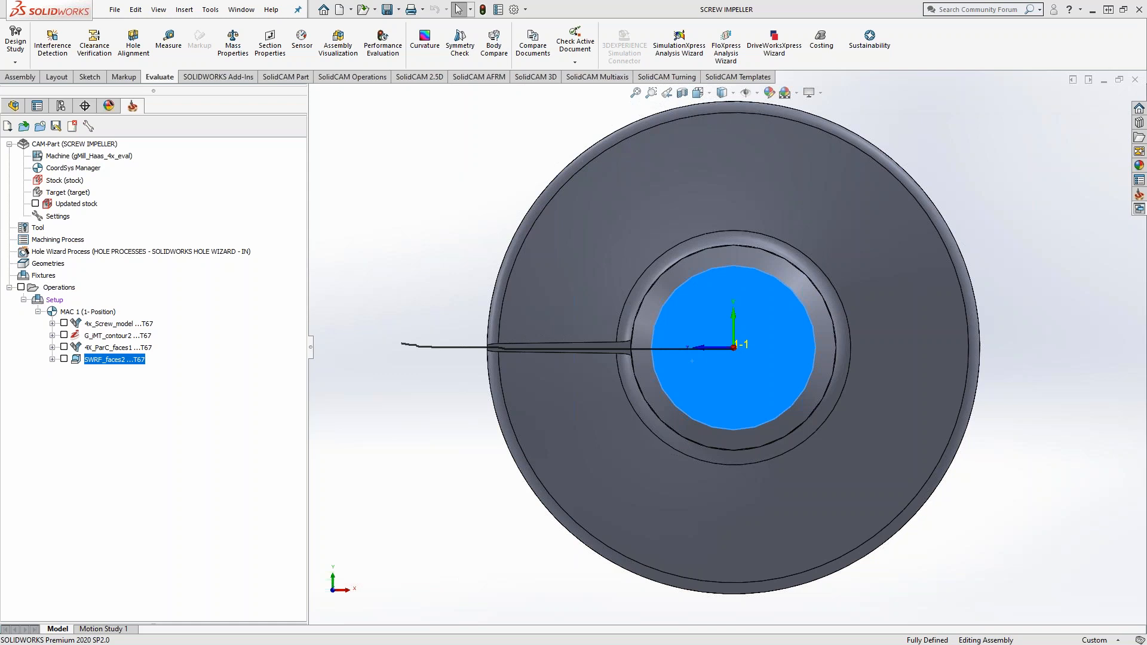
key(Escape)
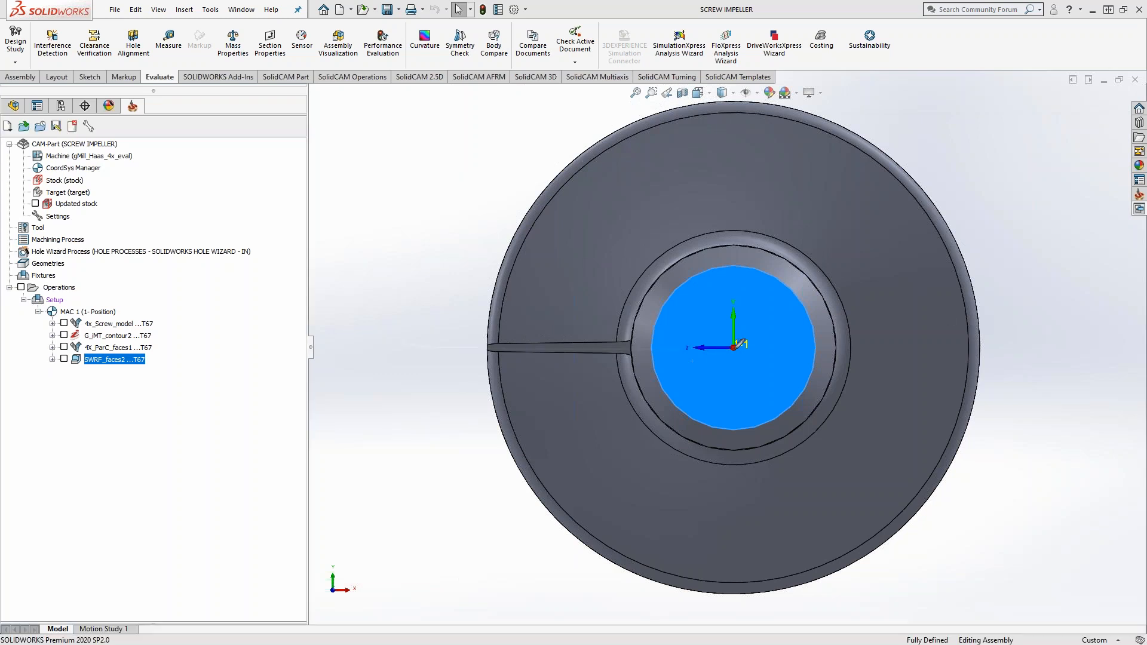
mouse_move(735, 346)
mouse_down()
mouse_move(351, 344)
mouse_move(461, 307)
mouse_move(460, 396)
mouse_move(334, 401)
mouse_up()
drag(461, 304, 342, 312)
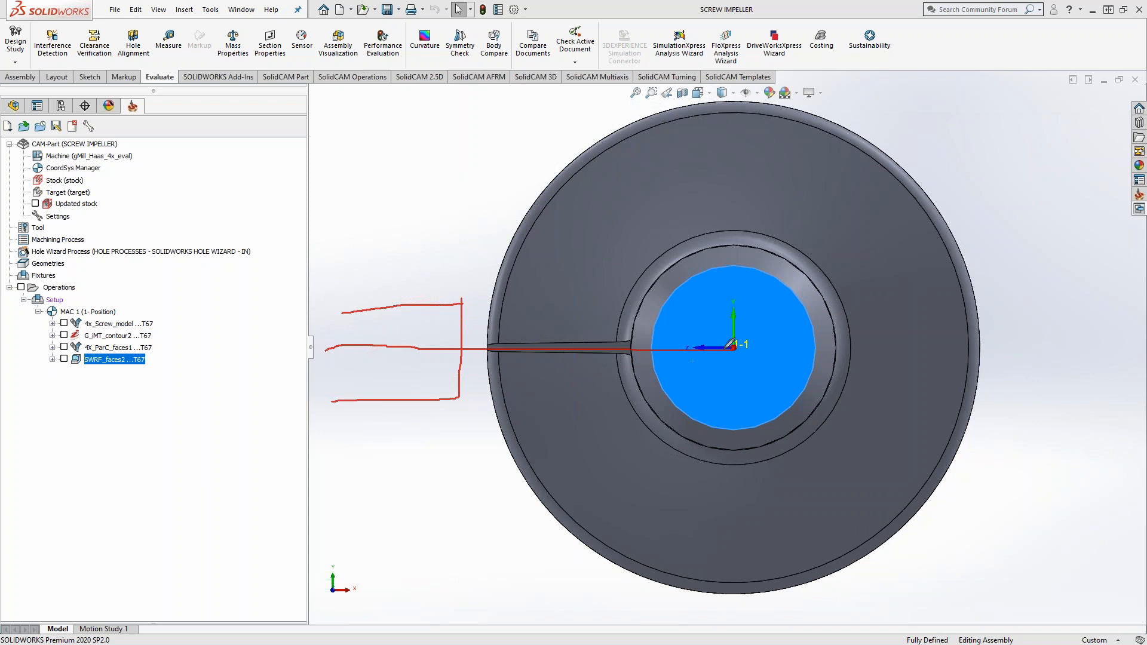
drag(476, 462, 460, 199)
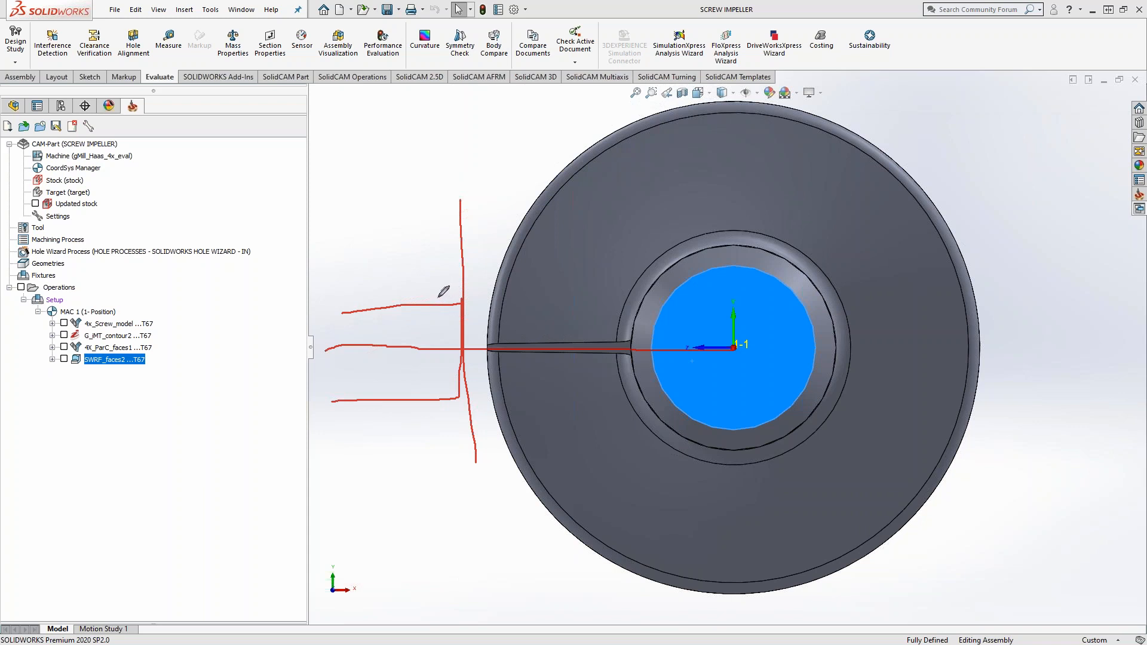
drag(364, 279, 582, 282)
drag(428, 279, 460, 265)
drag(417, 308, 425, 305)
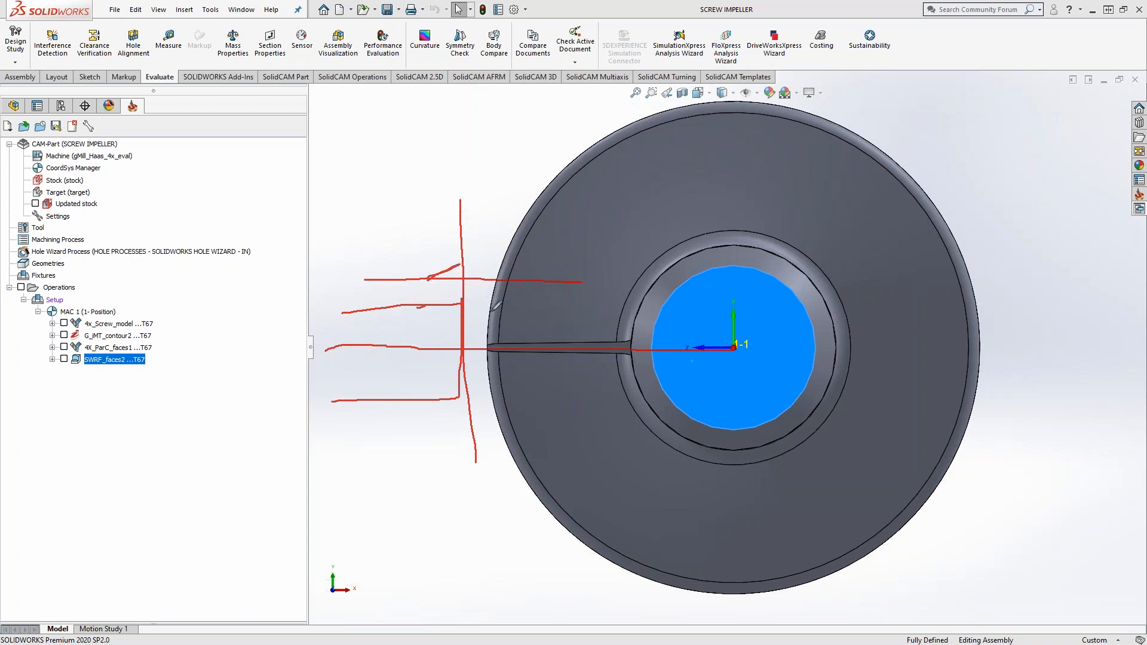
Step: Extend the markup with a second tool outline opposite the flight and a hatched angled region beside it, and clear all markup
drag(734, 348, 1082, 339)
mouse_move(988, 313)
mouse_down()
mouse_move(997, 375)
mouse_move(1110, 375)
mouse_up()
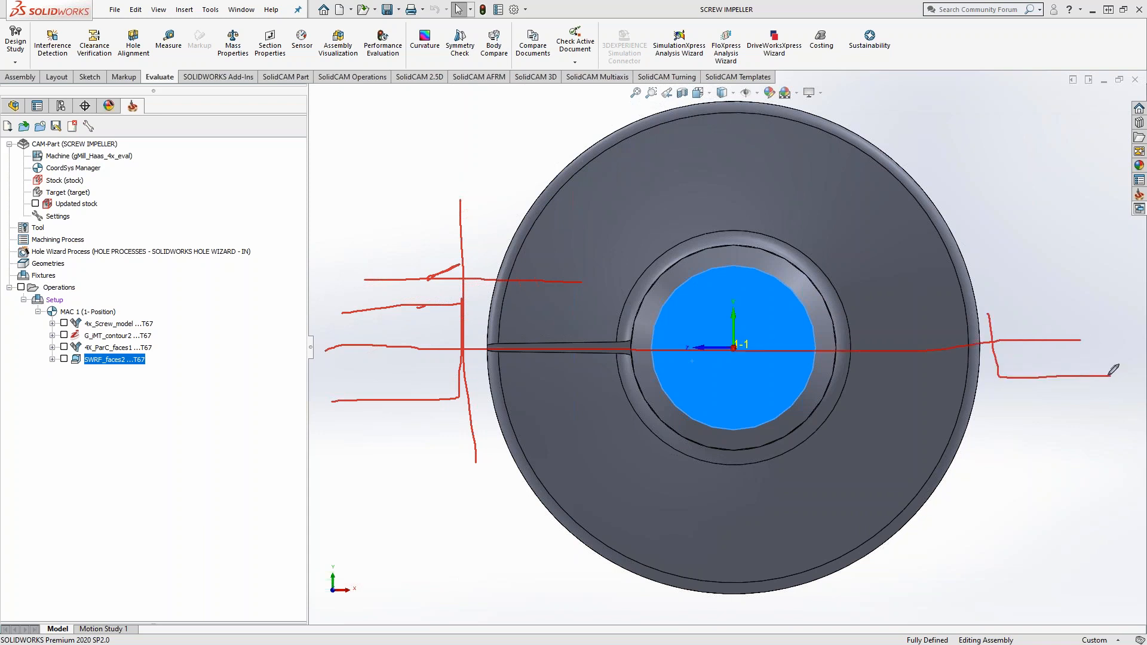
drag(989, 314, 1106, 305)
drag(985, 312, 1062, 169)
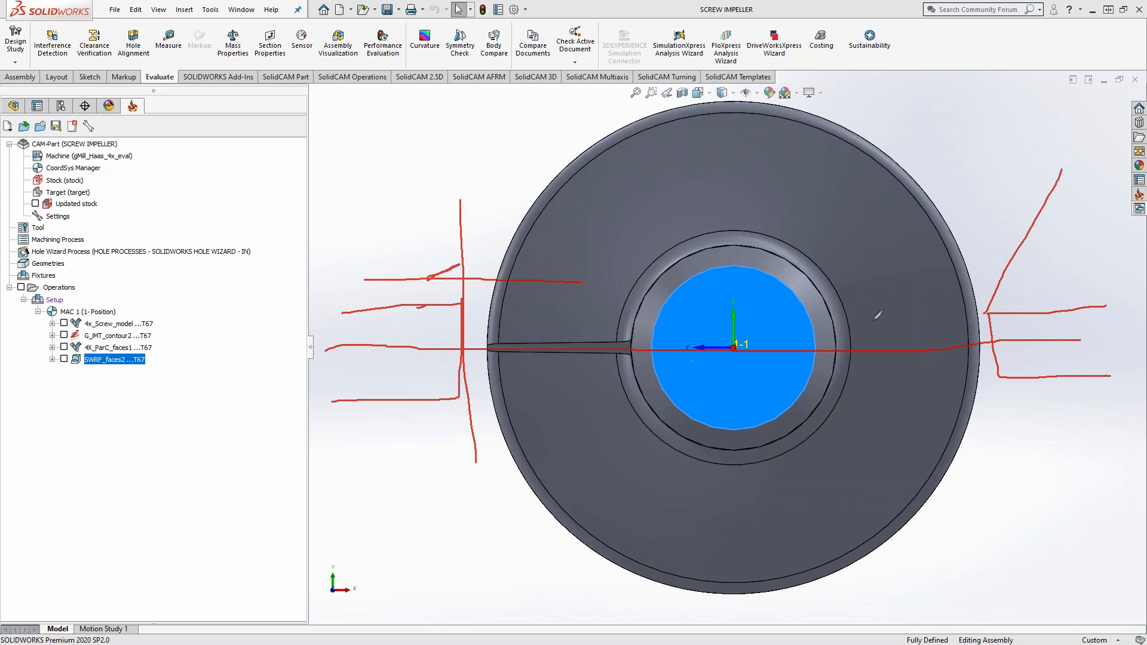
mouse_move(987, 311)
mouse_down()
mouse_move(1106, 260)
mouse_move(1105, 249)
mouse_up()
drag(1073, 172, 1106, 251)
drag(1080, 205, 1040, 257)
drag(1058, 261, 1029, 284)
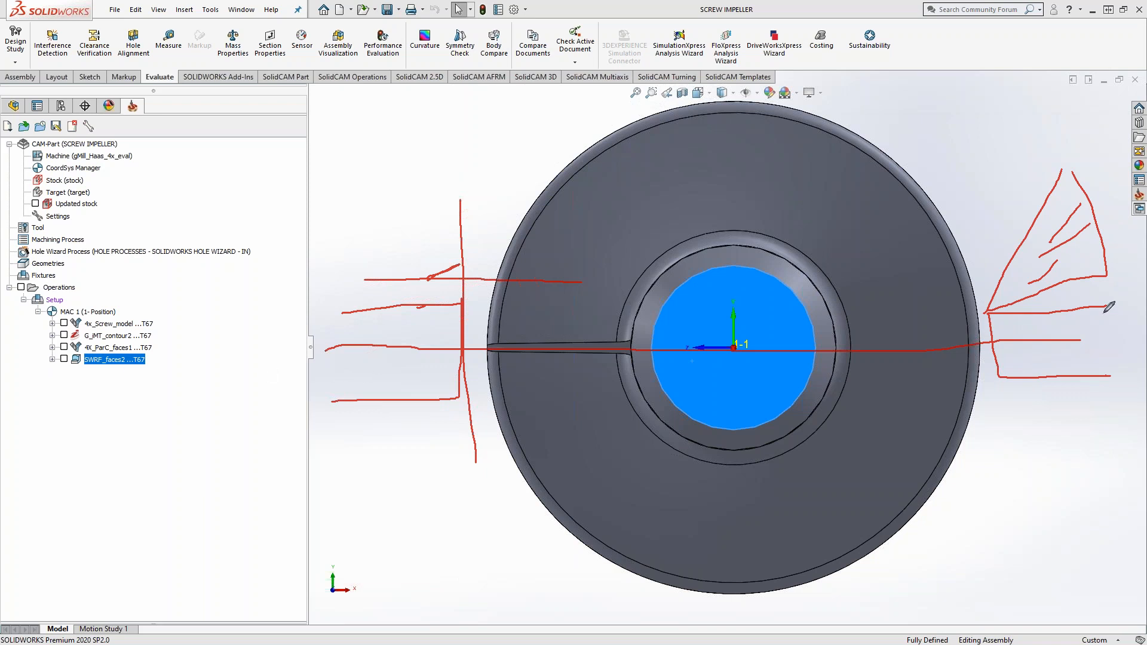
key(Escape)
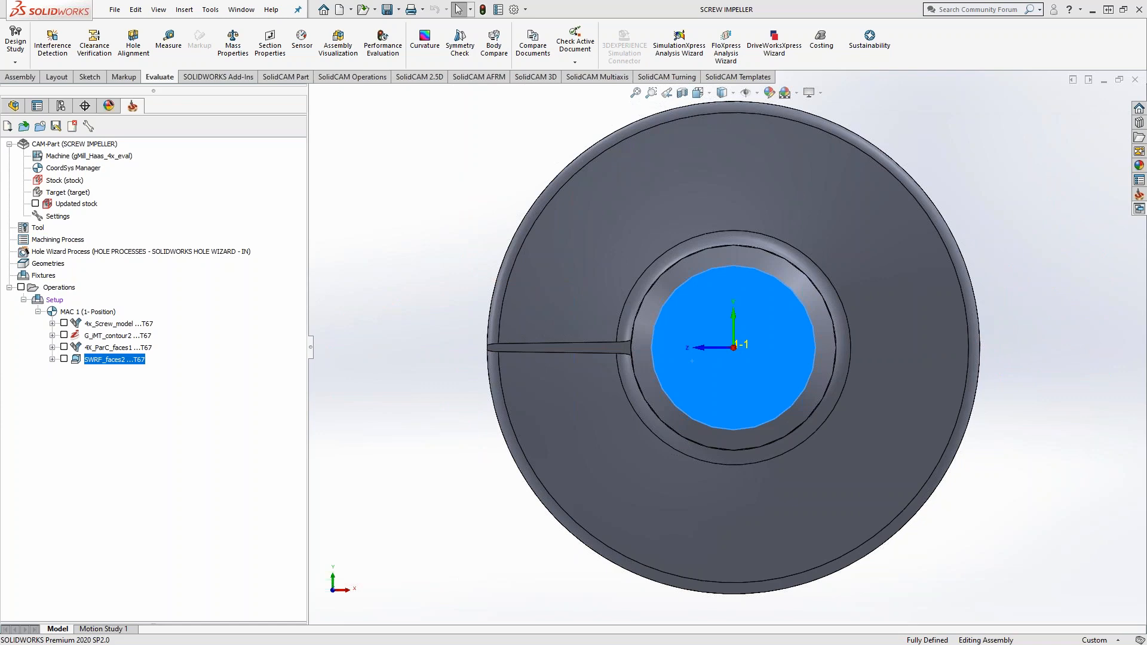
Step: Show the 4x_Screw_model toolpath on the whole screw and examine its passes between the flights
middle_drag(490, 318, 615, 298)
scroll(616, 298, up, 4)
click(64, 323)
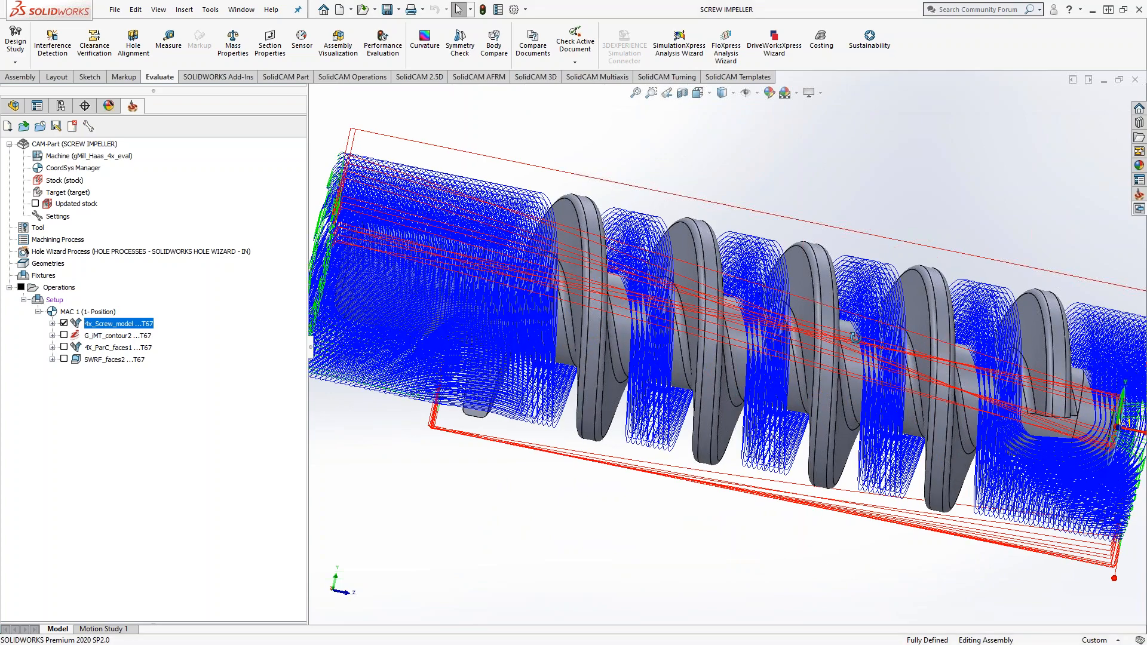
middle_drag(856, 338, 855, 327)
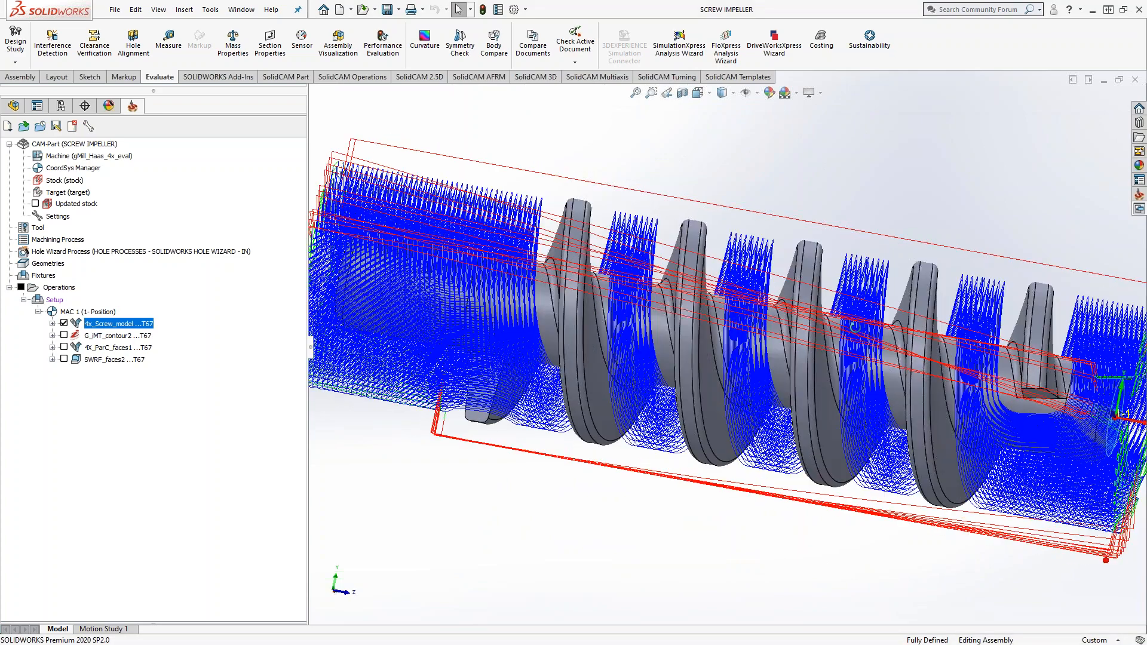
scroll(857, 326, down, 5)
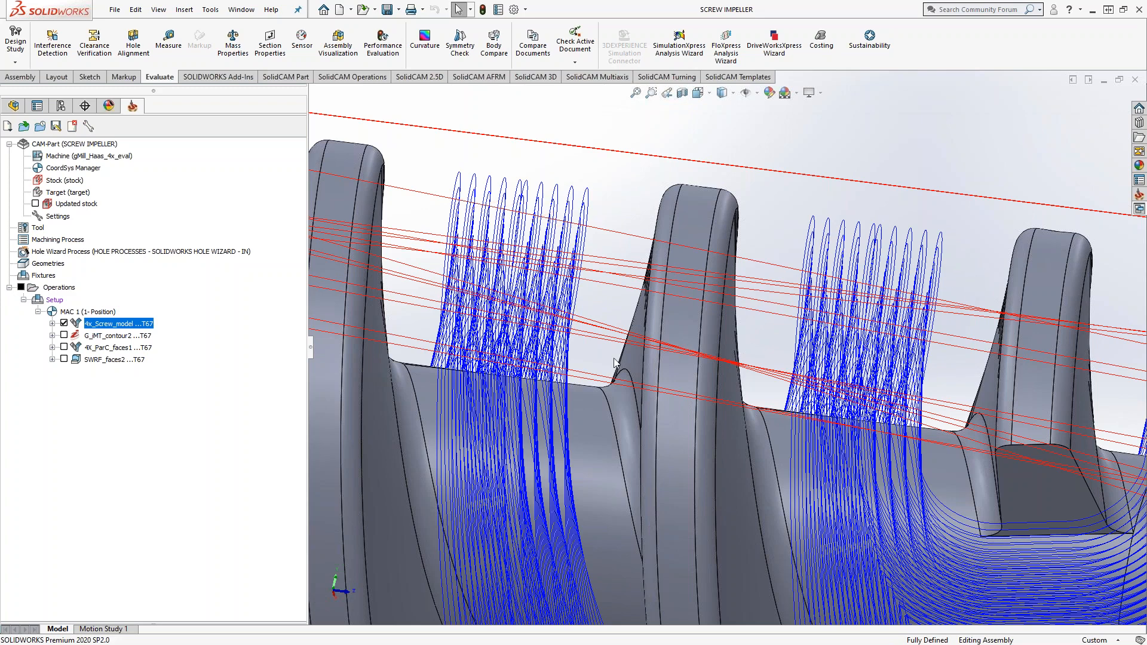
Step: Show only the G_iMT_contour2 toolpath, examine its cuts along the root between flights, and hide it
click(118, 335)
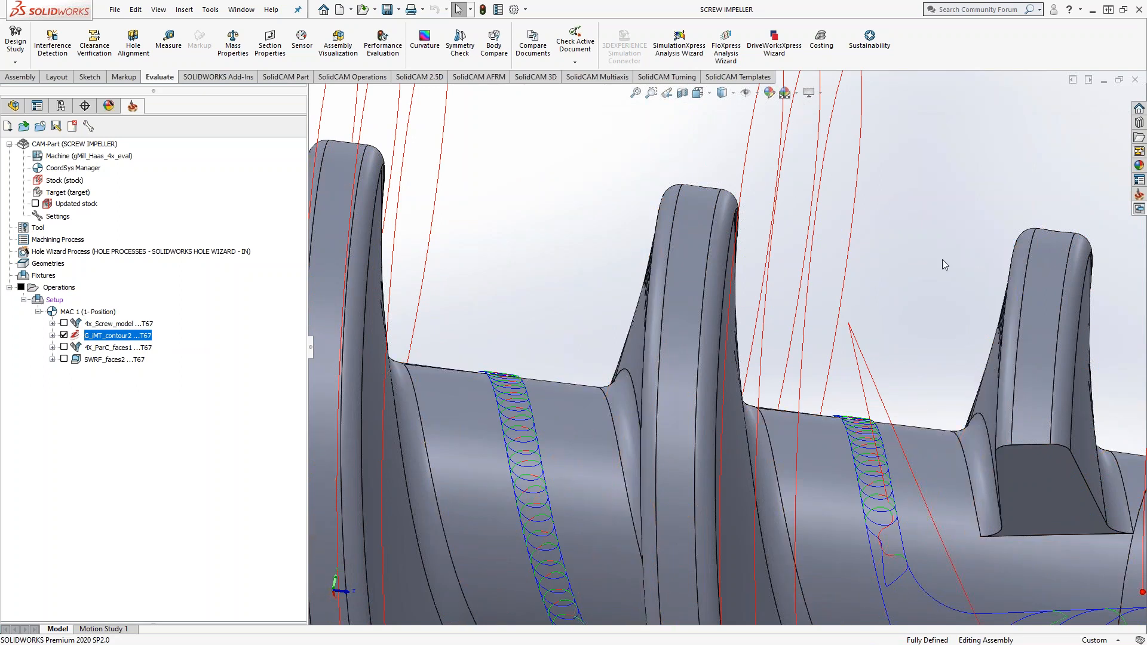
middle_drag(914, 343, 891, 343)
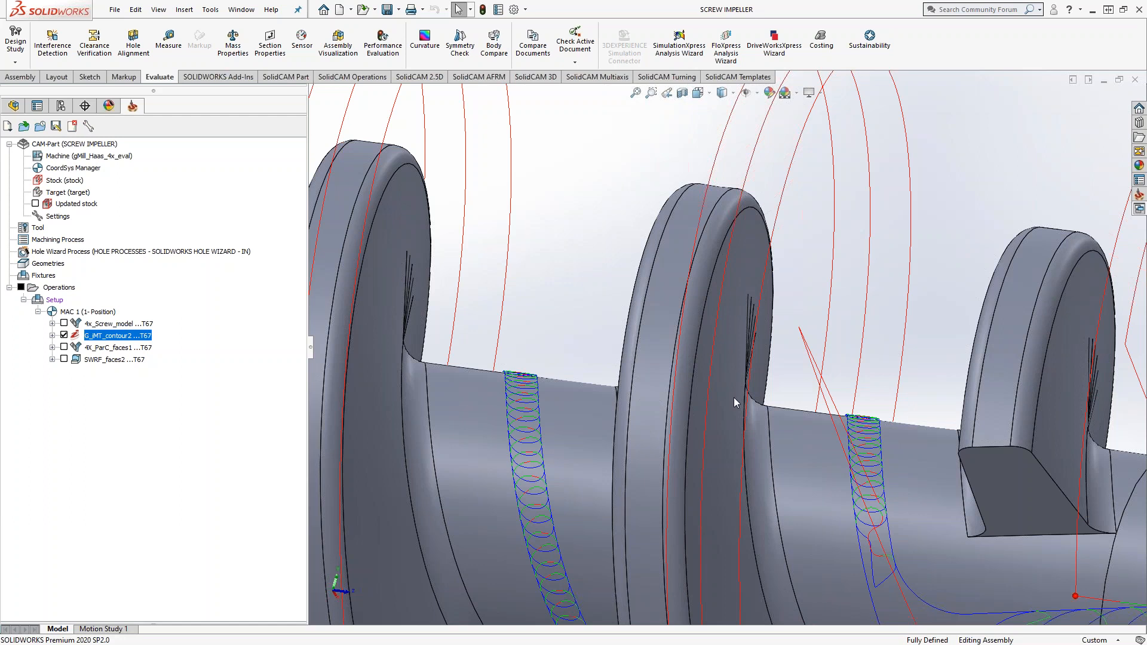
click(64, 335)
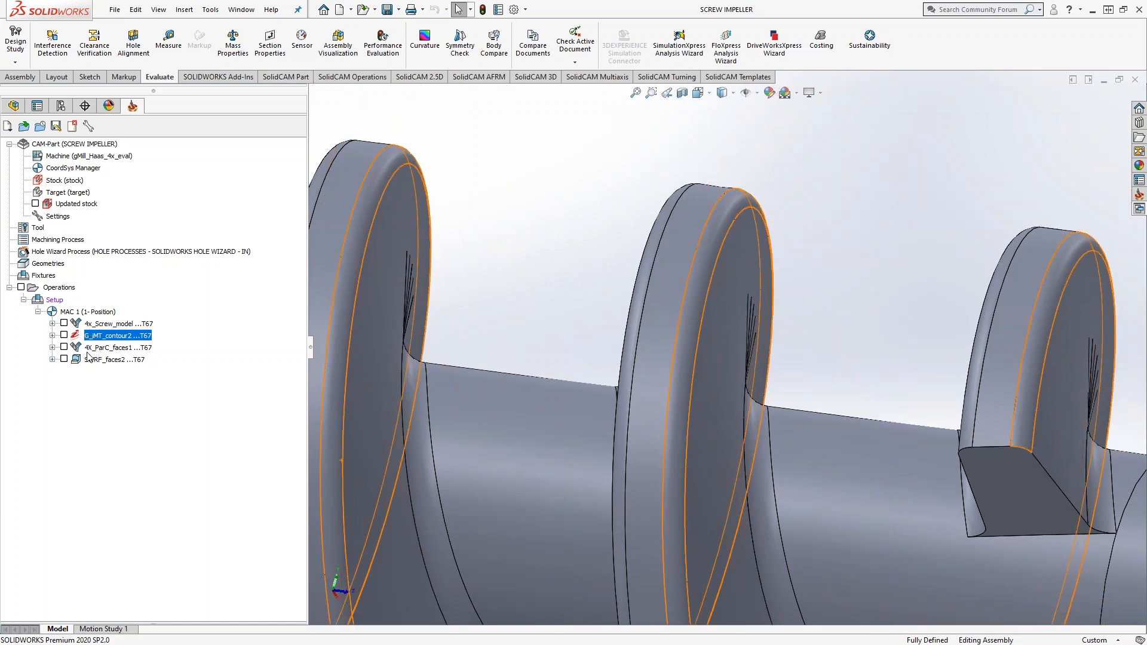
scroll(612, 269, up, 3)
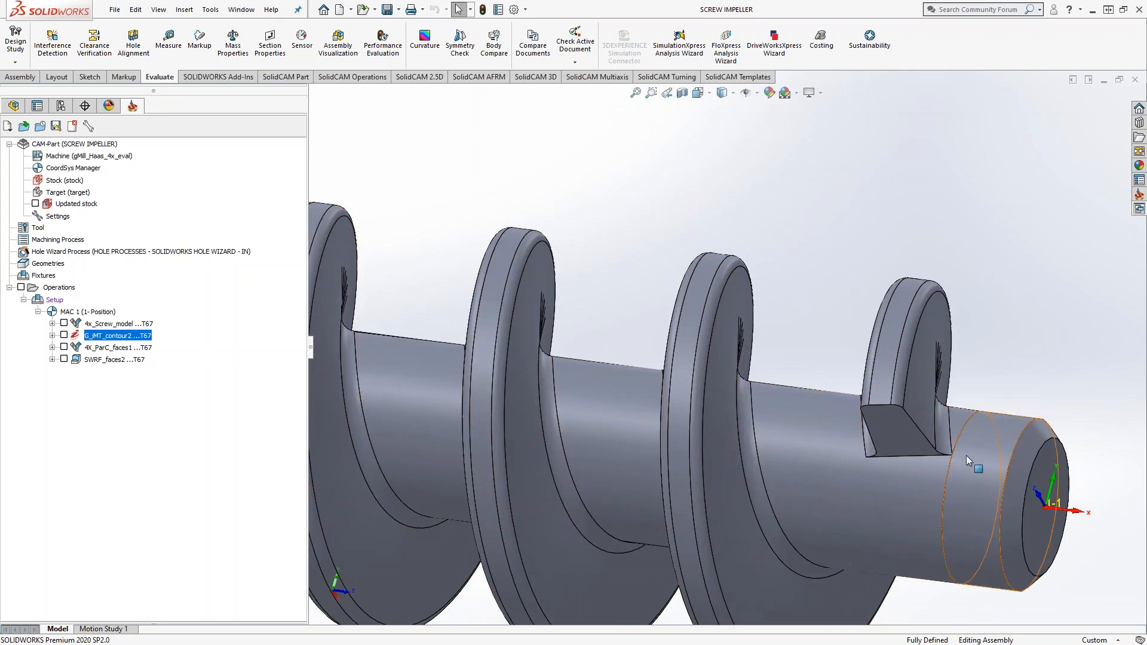
Step: Open the 4X_ParC_faces1 operation and review its tool axis control, including the tilt angle at side of cutting direction
middle_drag(878, 442, 904, 303)
middle_drag(891, 406, 775, 248)
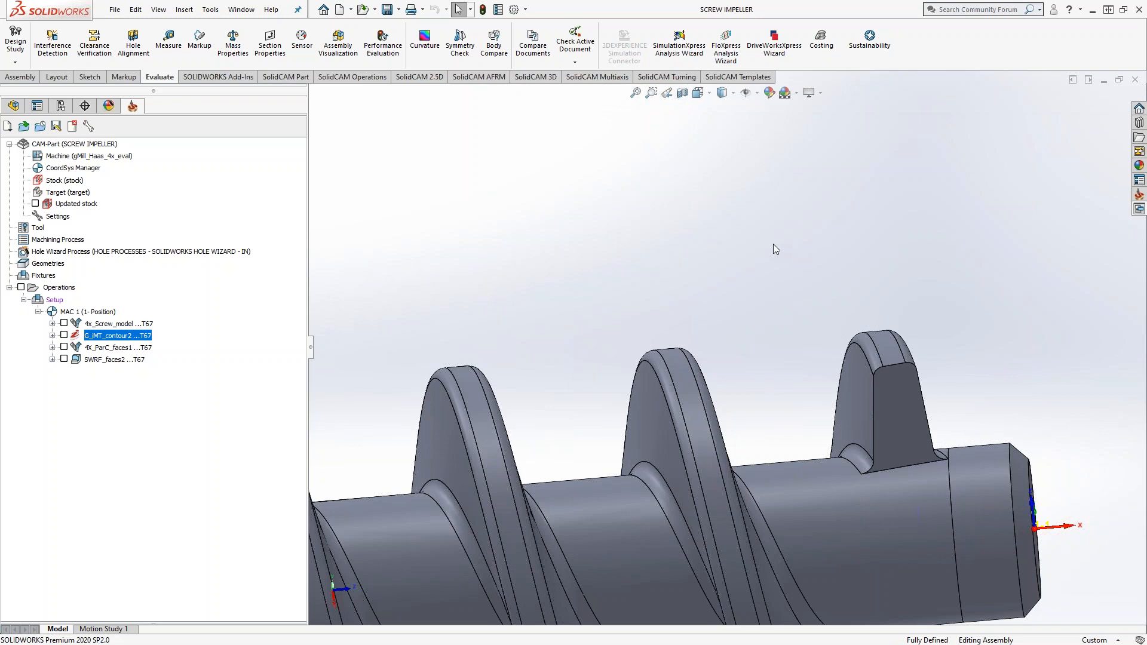
click(117, 349)
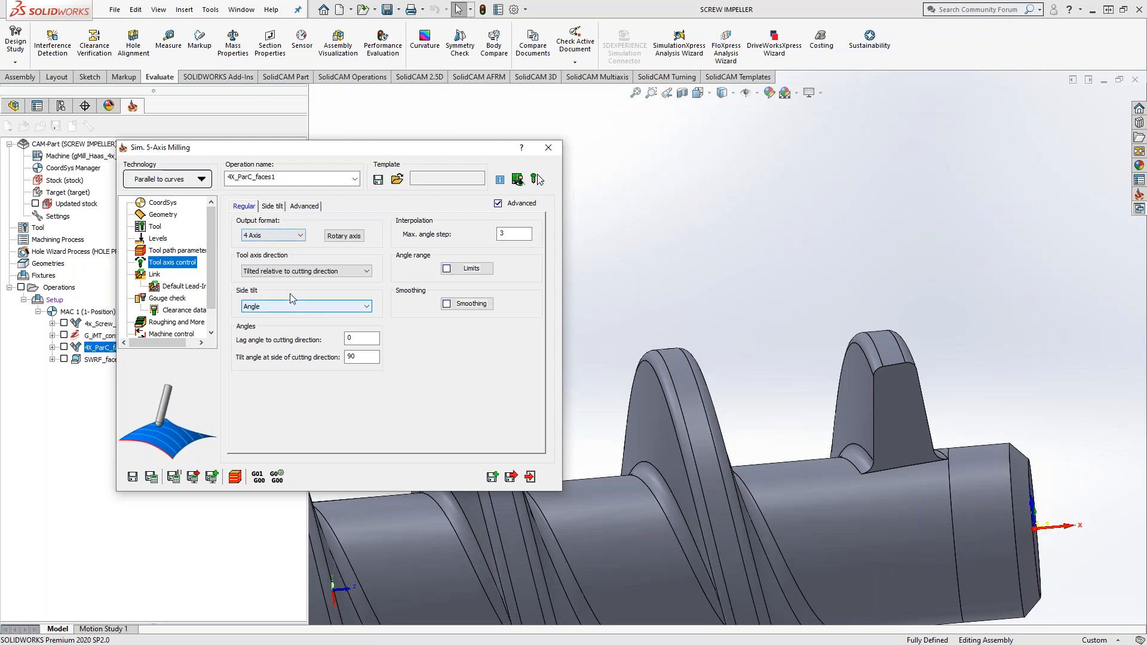
double_click(355, 357)
Step: Simulate the 4X_ParC_faces1 operation in the host CAD and step the tool to the start of its cut beside the flight
click(235, 477)
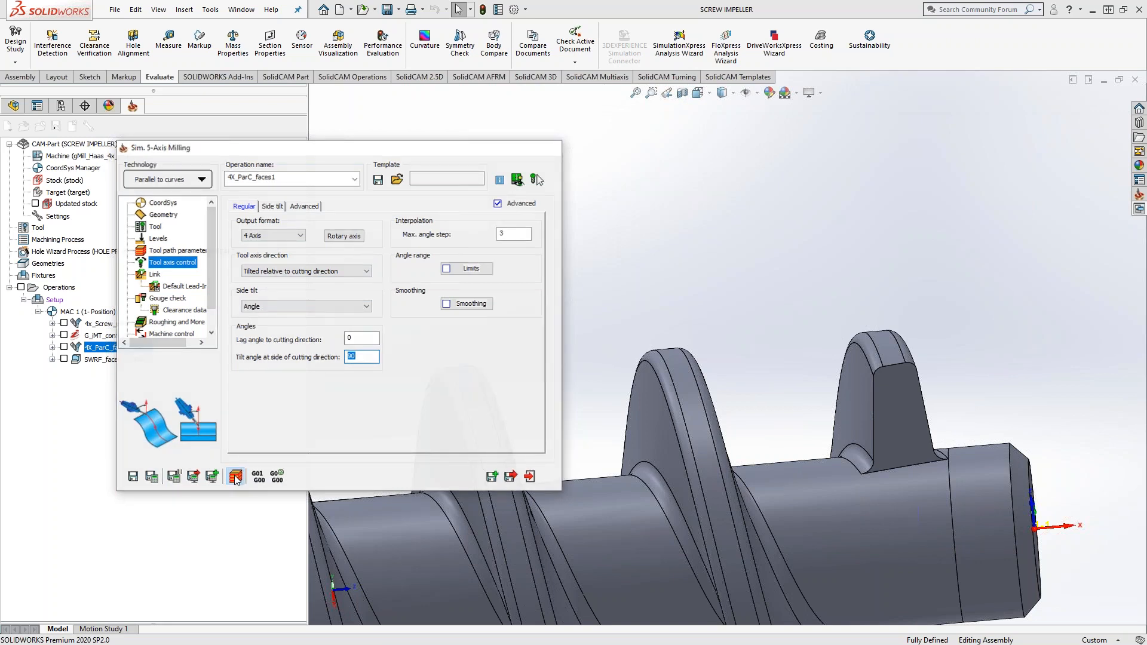
click(312, 588)
click(311, 588)
click(311, 588)
click(312, 588)
click(311, 588)
click(312, 588)
click(311, 588)
click(311, 588)
click(312, 588)
click(311, 588)
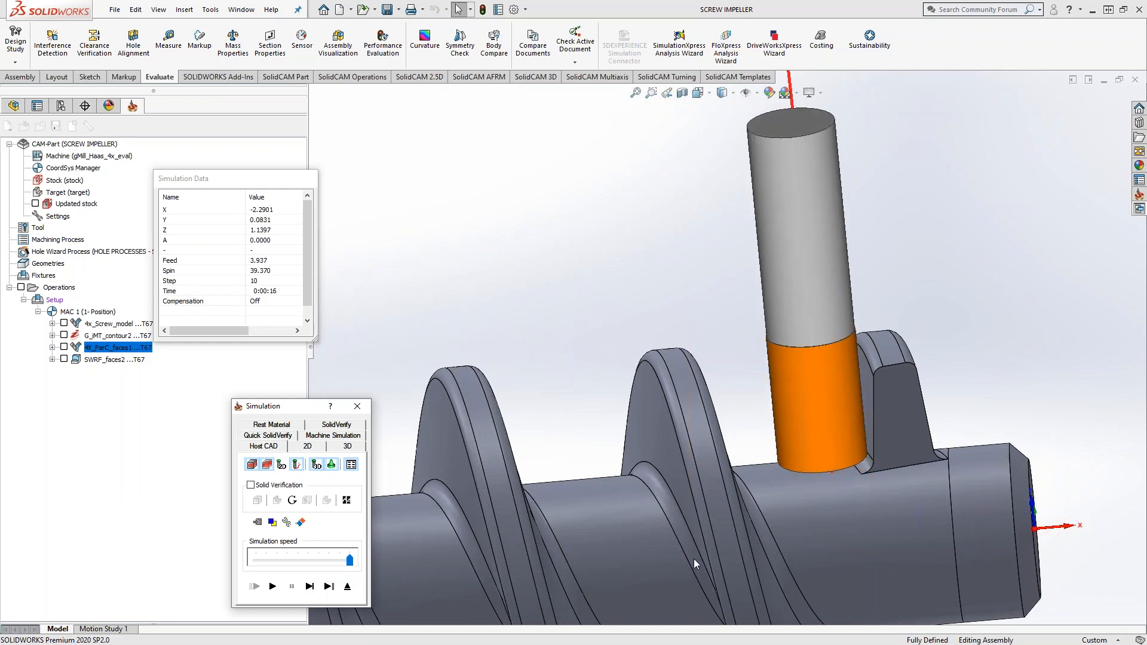
Step: Examine the simulated tool's alignment with the flight face and root from the side and end, and close the simulation
click(797, 484)
middle_drag(797, 485, 861, 413)
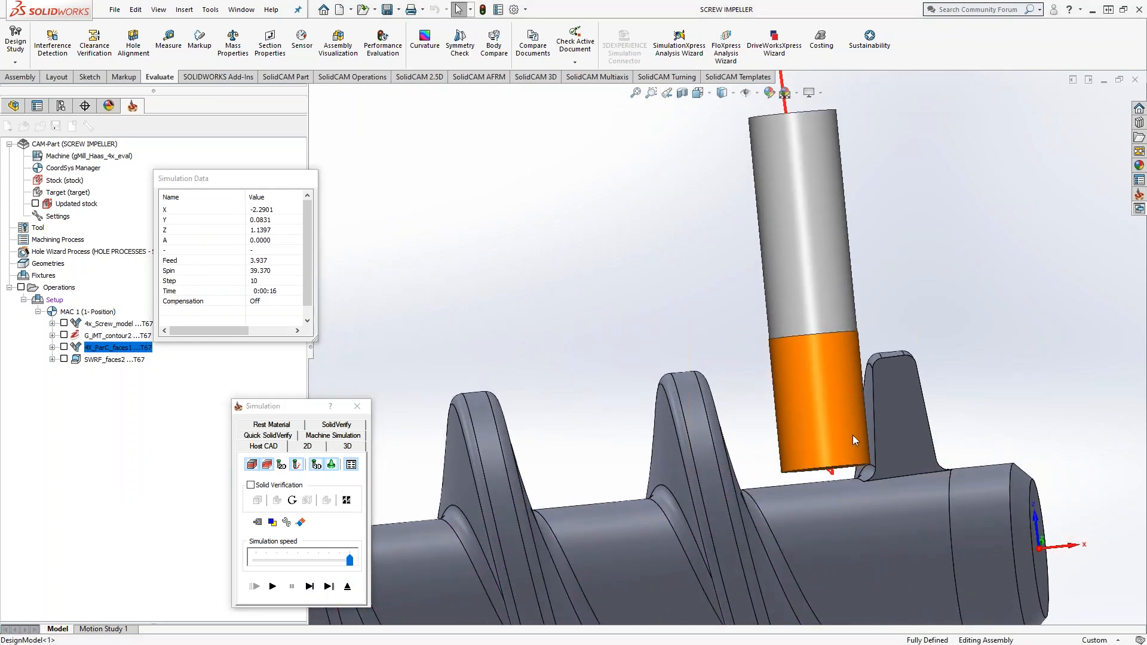
scroll(852, 435, down, 3)
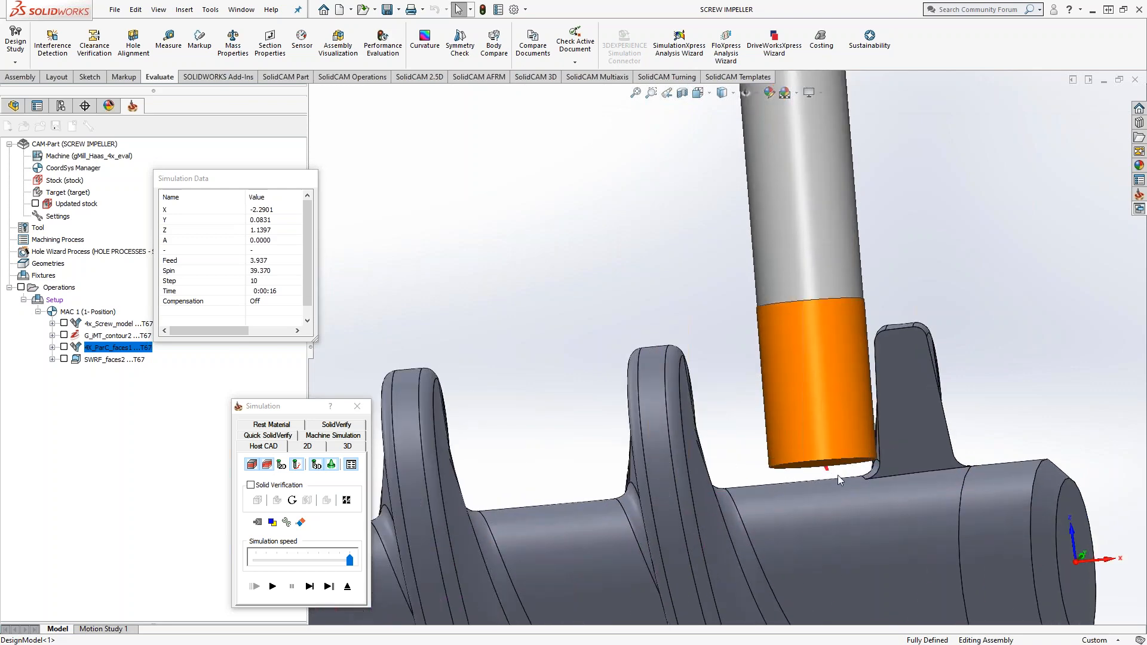
middle_drag(838, 476, 1004, 643)
middle_drag(896, 472, 657, 407)
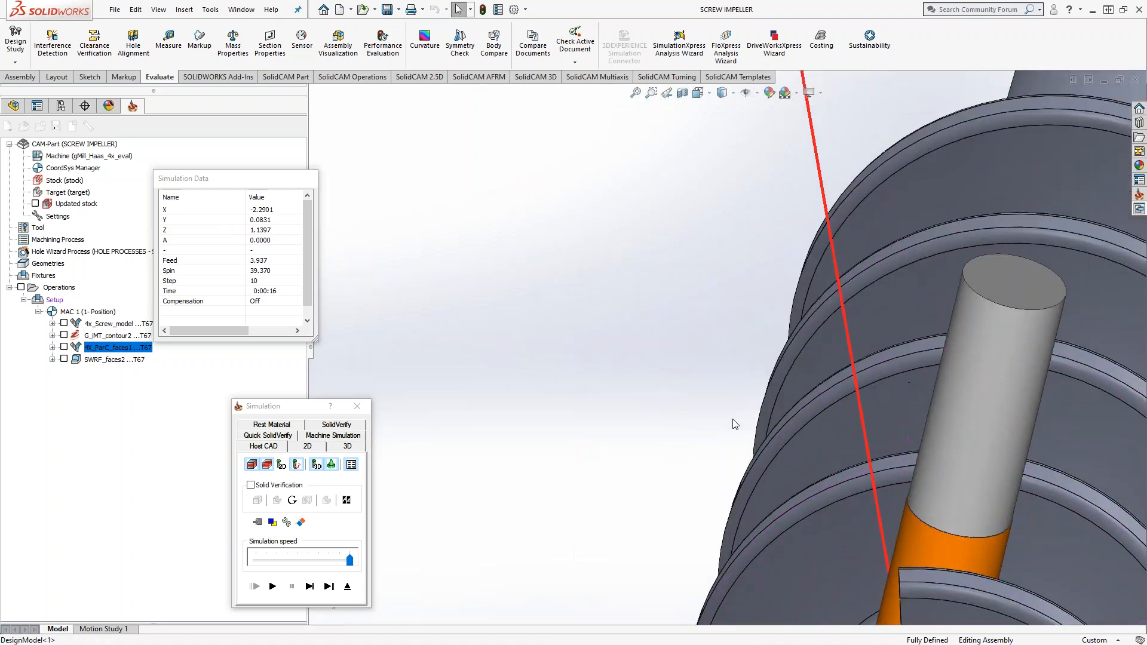
scroll(734, 424, up, 4)
scroll(833, 562, down, 3)
middle_drag(829, 511, 836, 416)
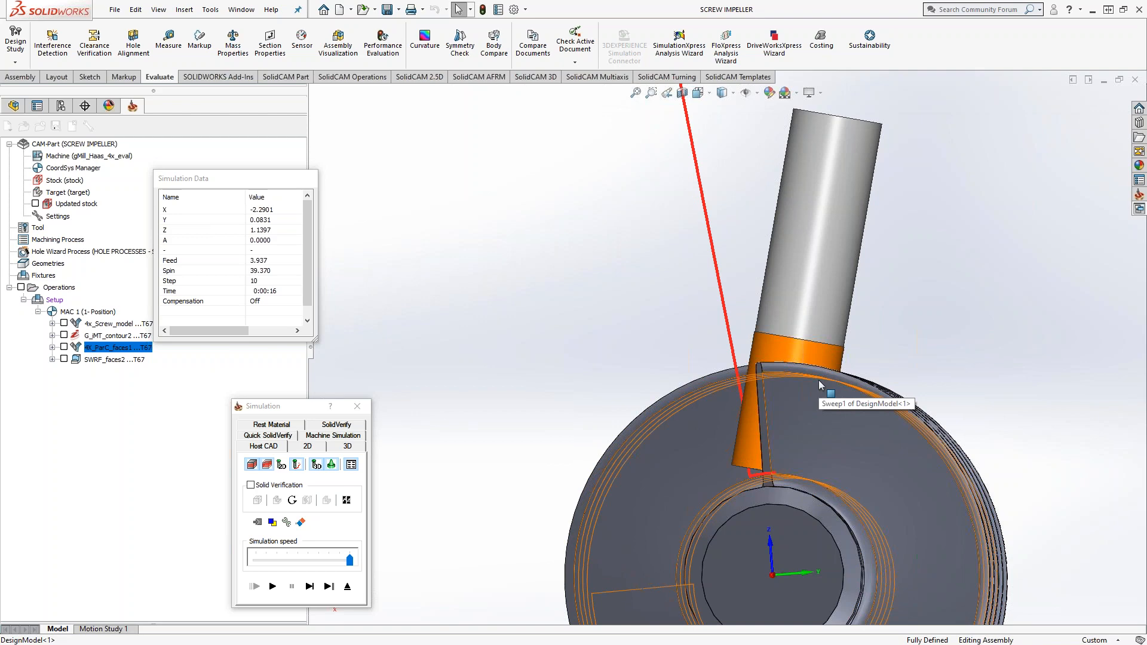
middle_drag(819, 380, 853, 420)
scroll(853, 419, down, 1)
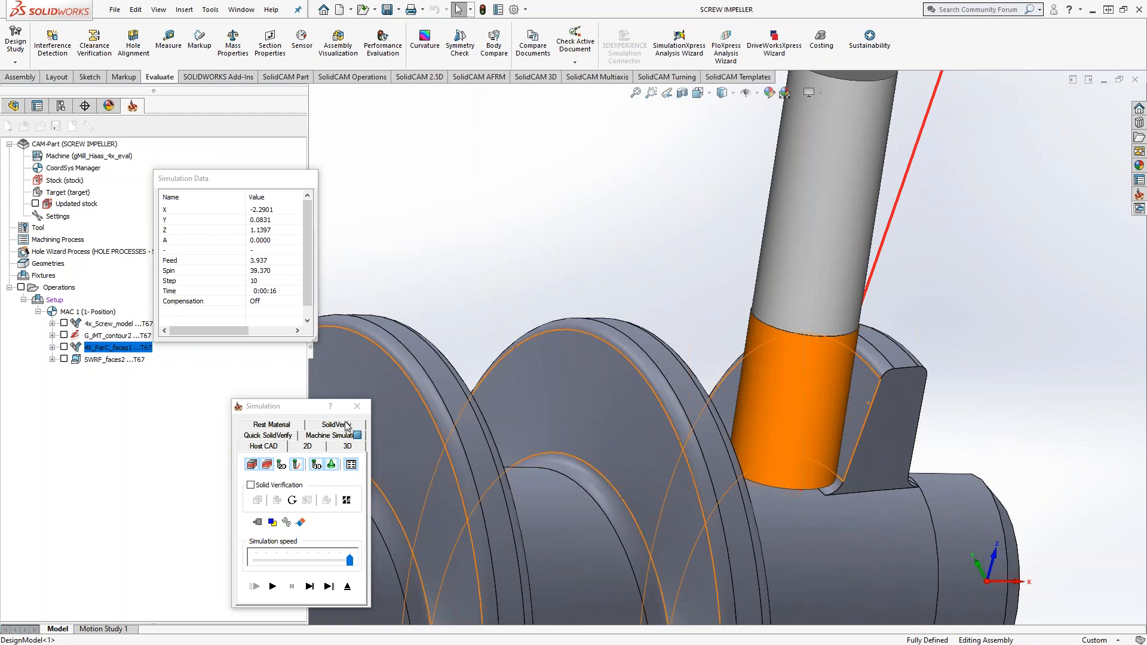
click(347, 588)
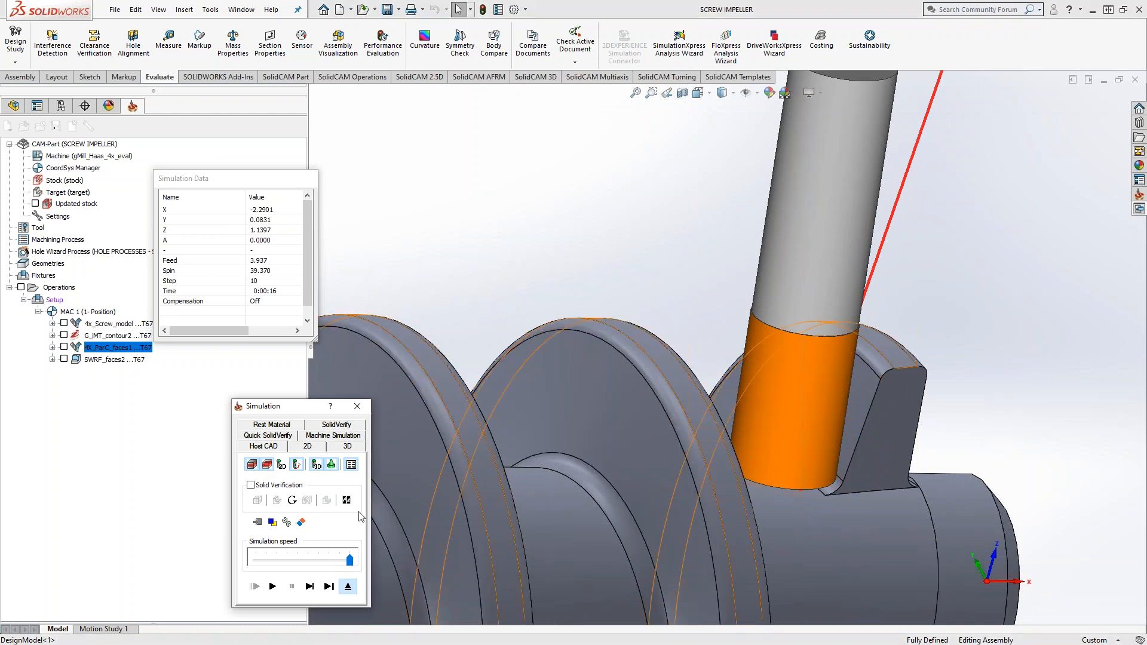
Step: Review the faces1 drive surface, contour3 edge curve, number of cuts and tool axis control of 4X_ParC_faces1, and exit the operation
click(9, 140)
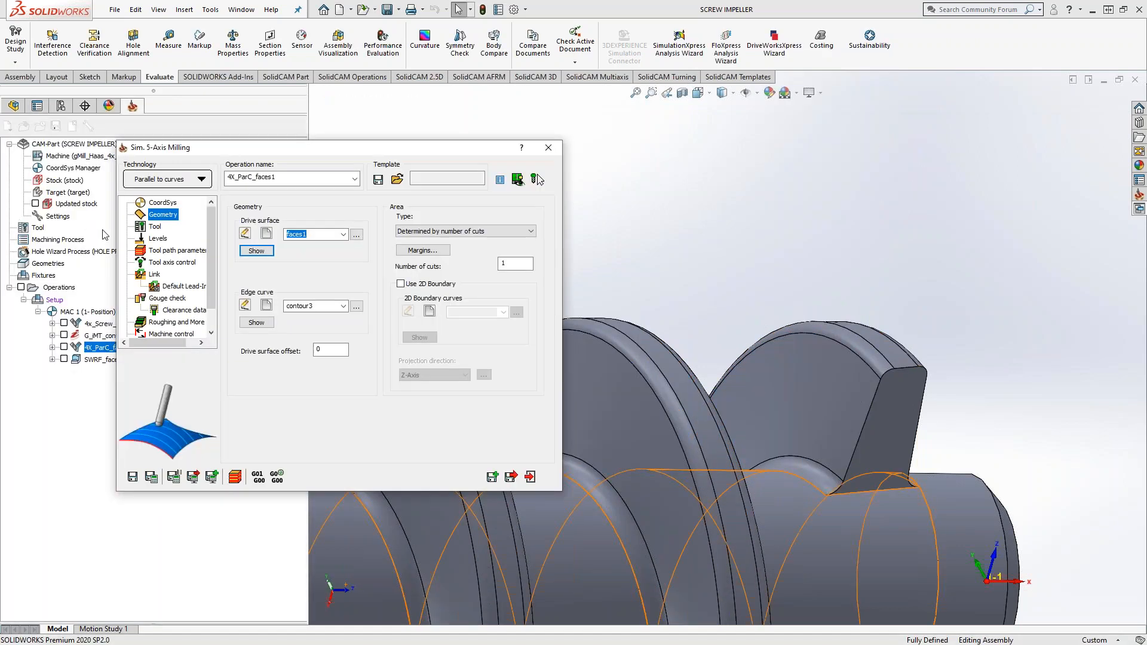
click(256, 323)
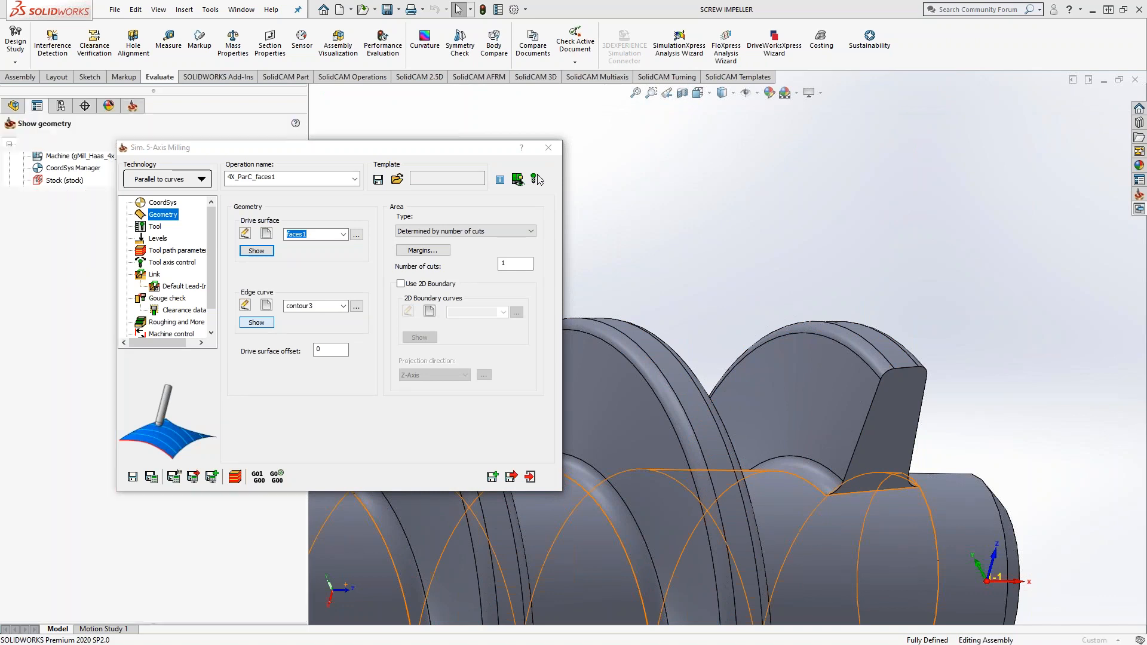
scroll(865, 494, down, 3)
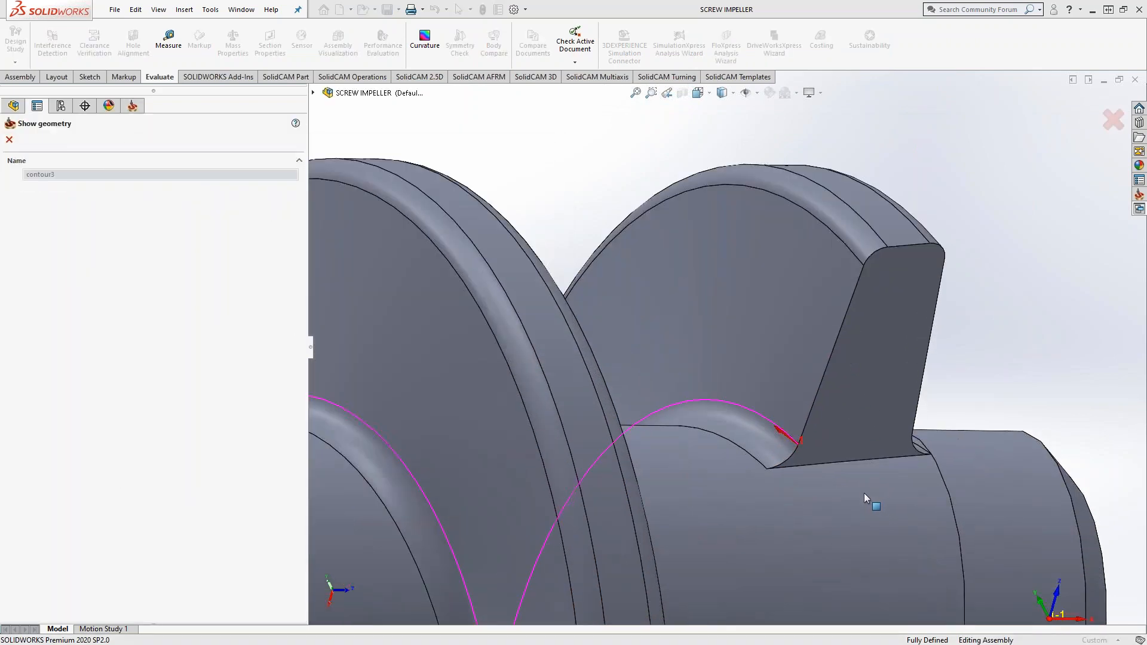
click(9, 140)
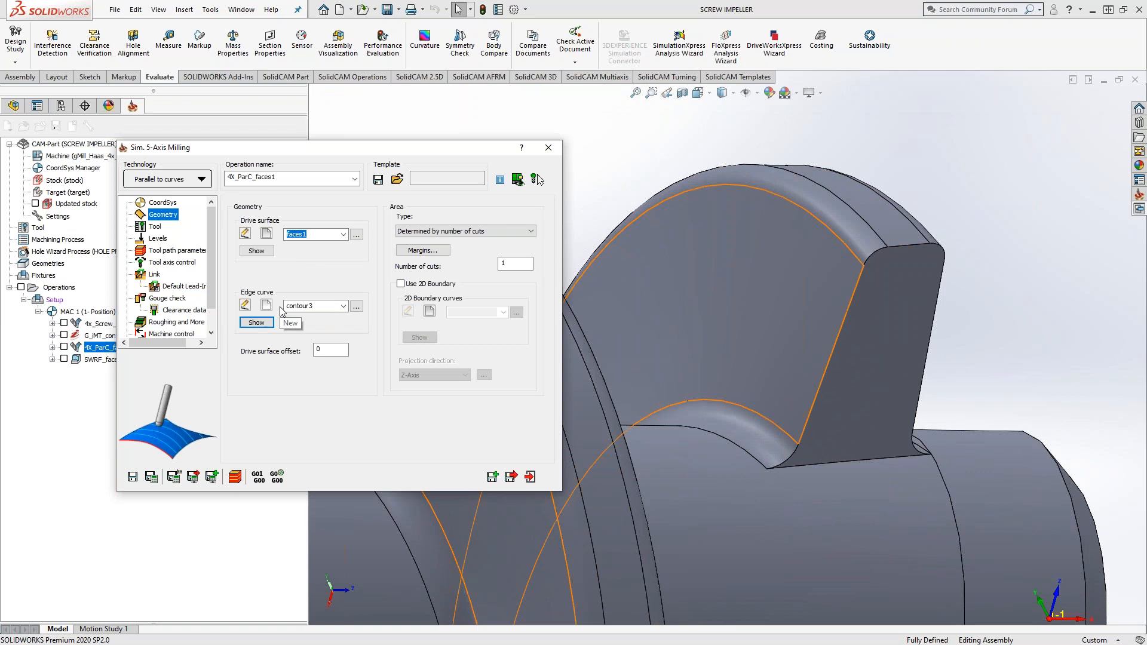
click(501, 267)
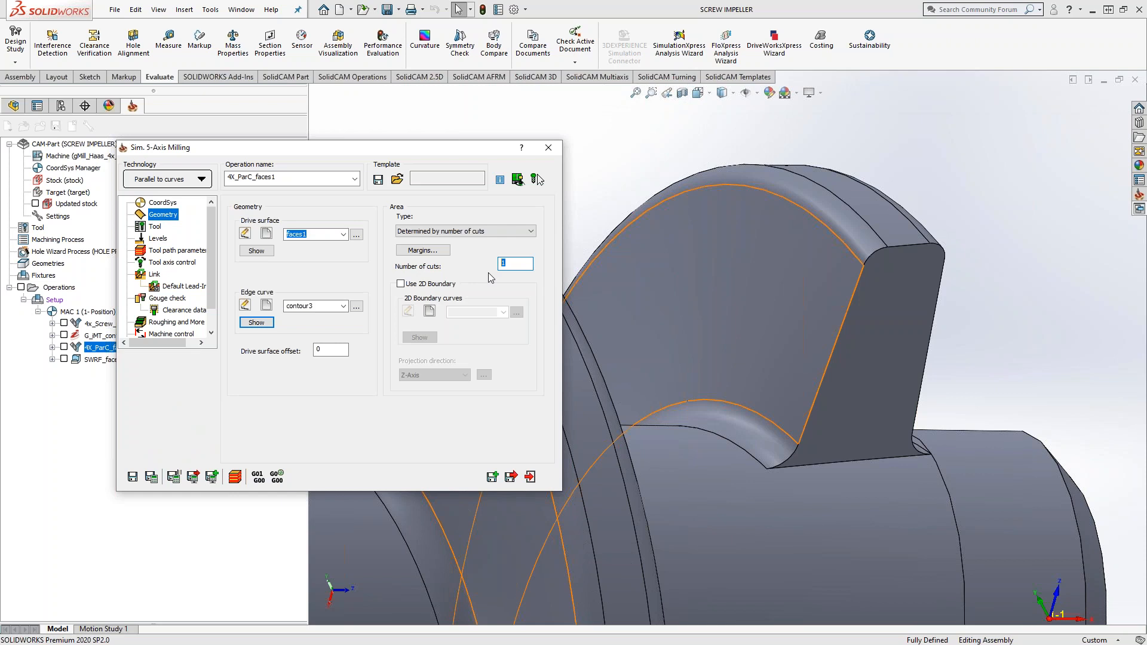
click(160, 263)
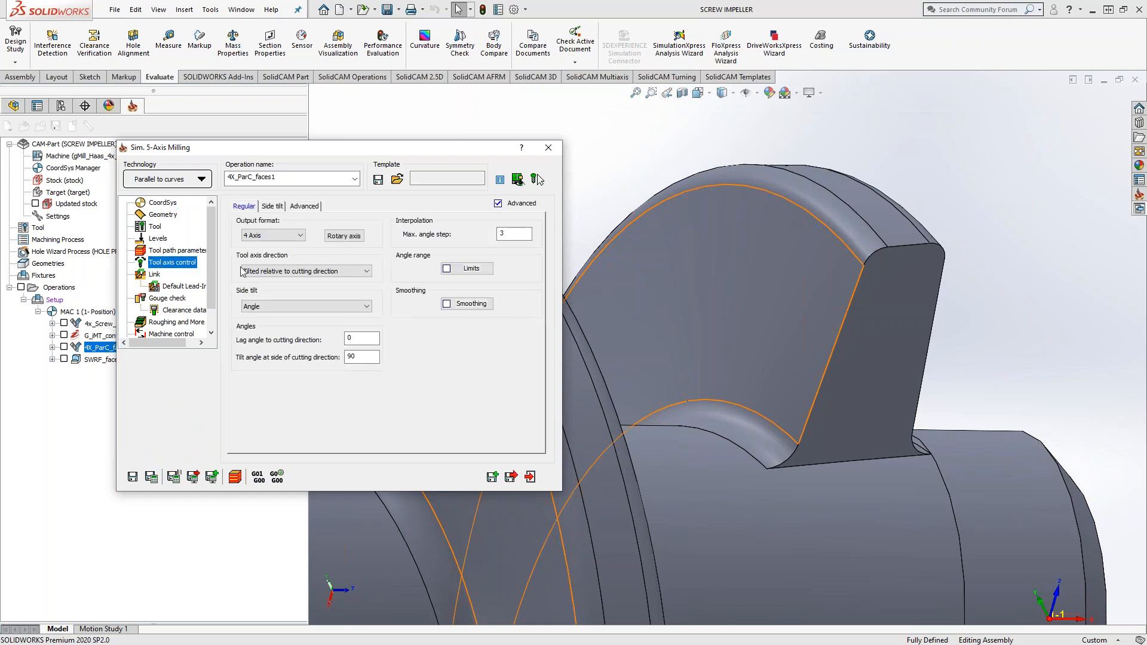
click(530, 478)
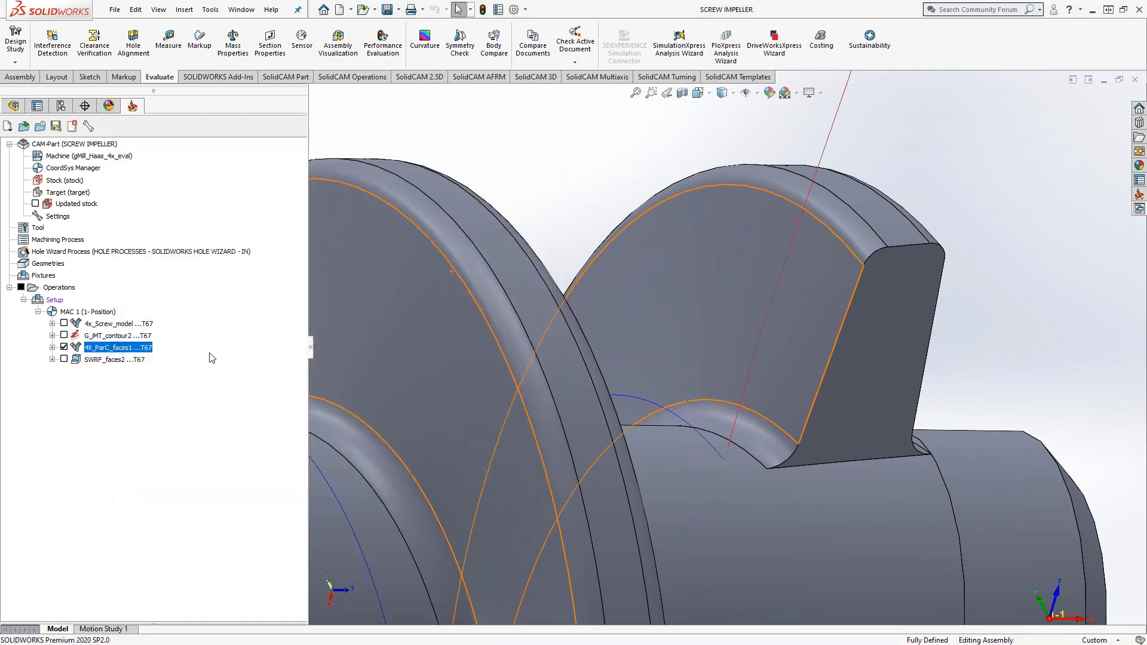
Step: Examine the 4X_ParC_faces1 toolpath on the whole screw and hide it
scroll(549, 357, up, 8)
middle_drag(549, 358, 687, 384)
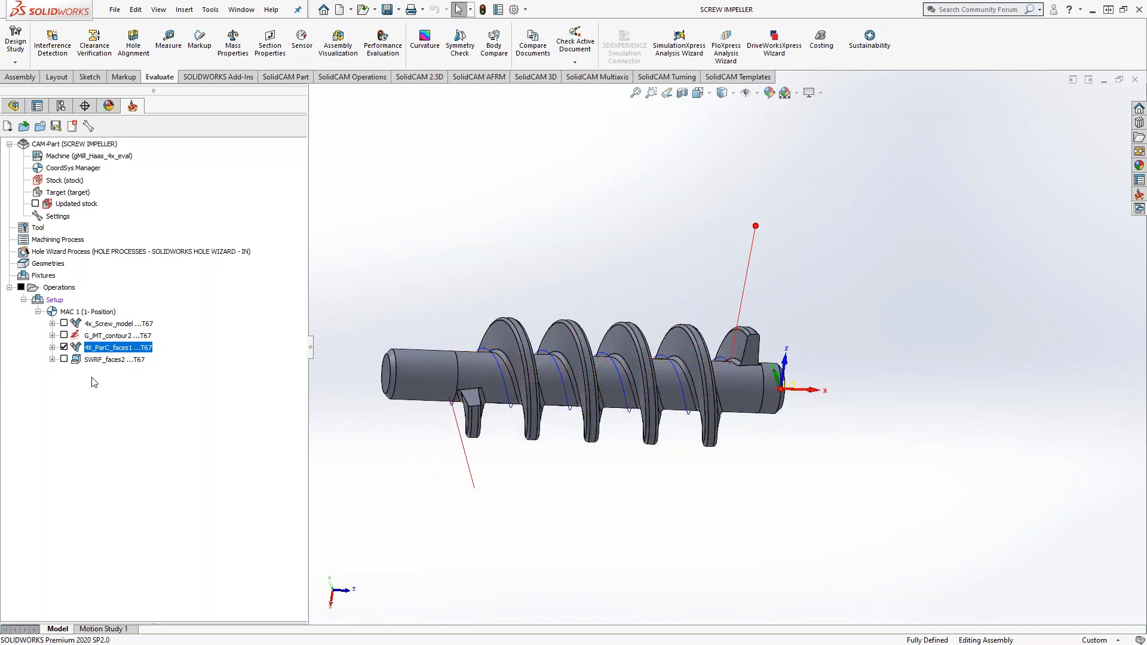
click(64, 347)
Step: Open the SWRF_faces2 operation, review its available geometry strategies, and show the faces2 swarf surfaces on the screw
click(95, 360)
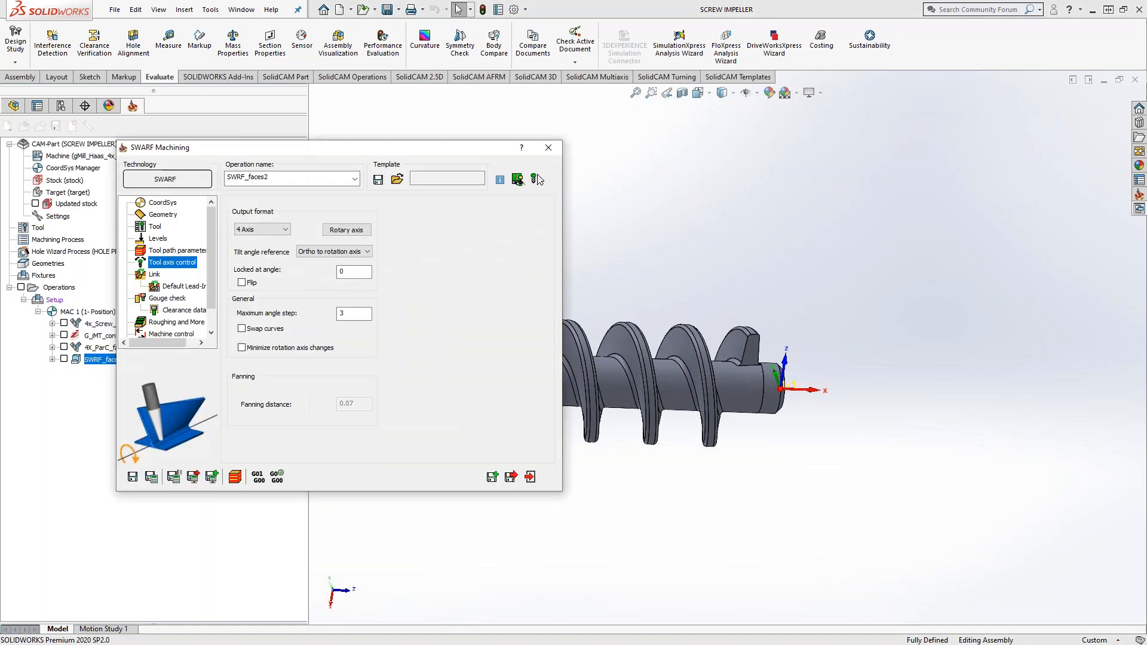
click(153, 217)
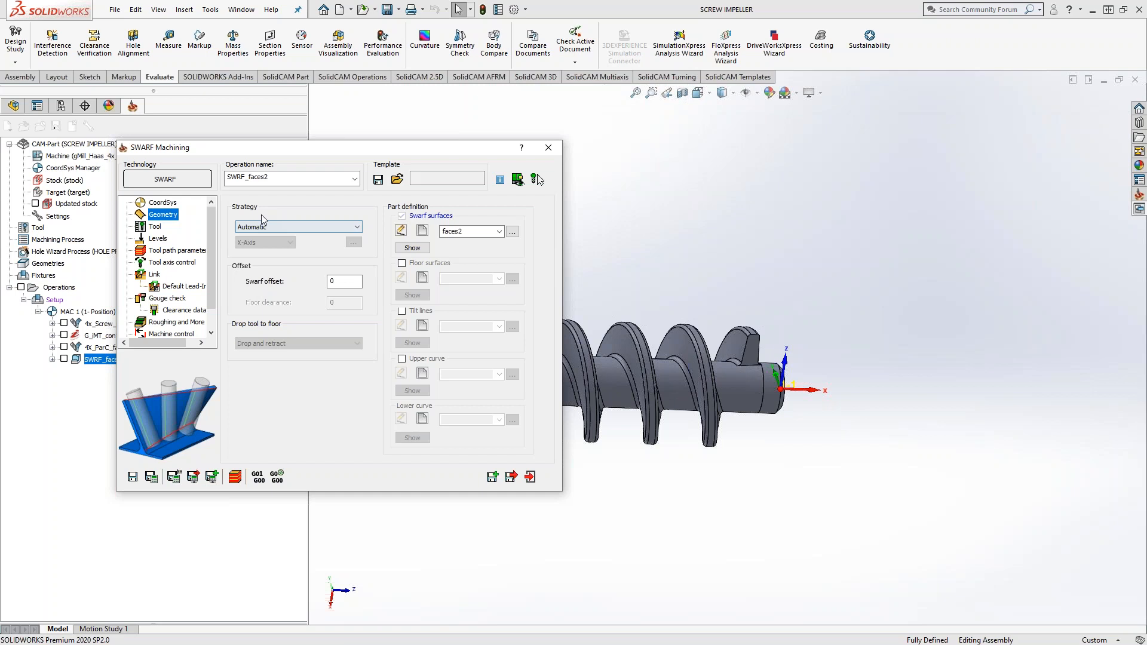
click(314, 228)
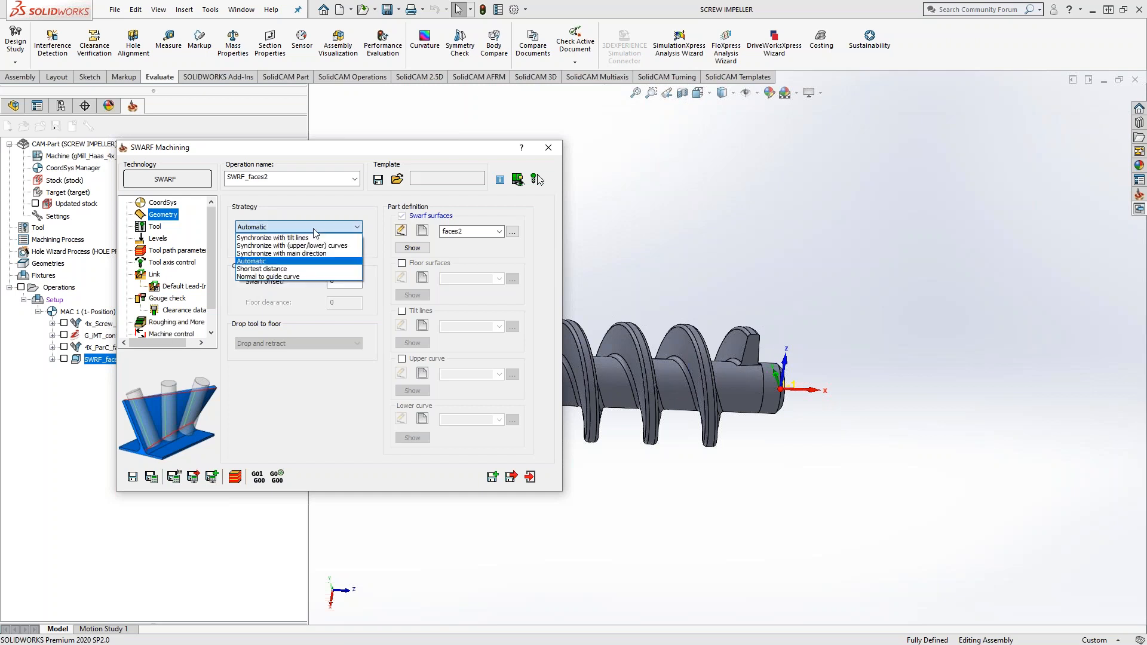
click(315, 205)
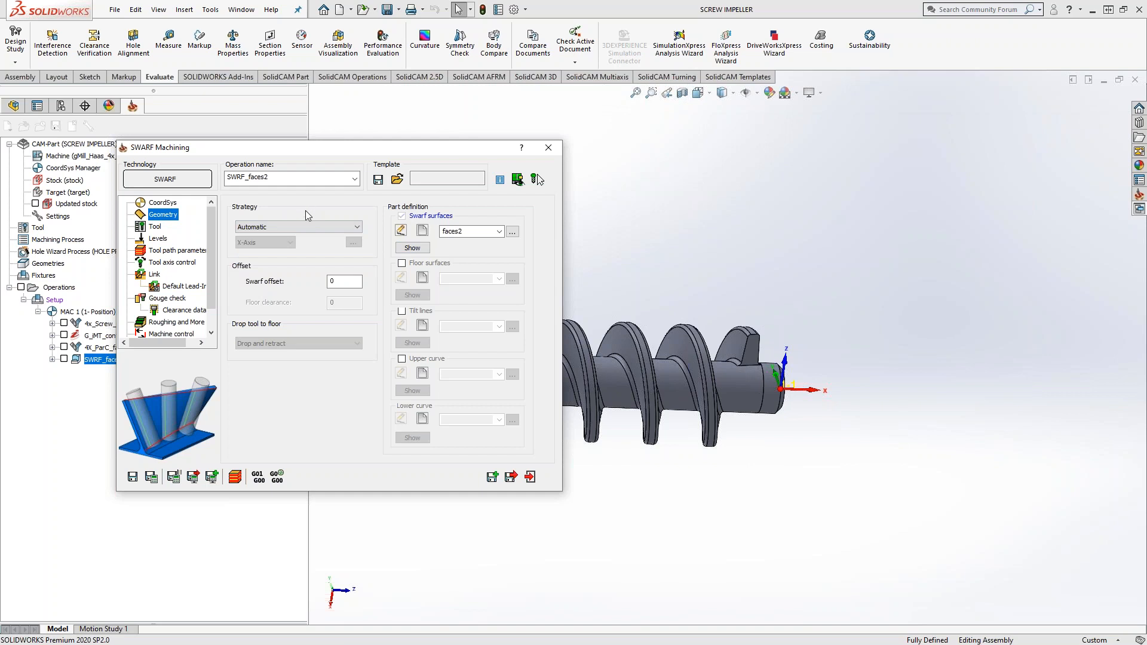
click(412, 247)
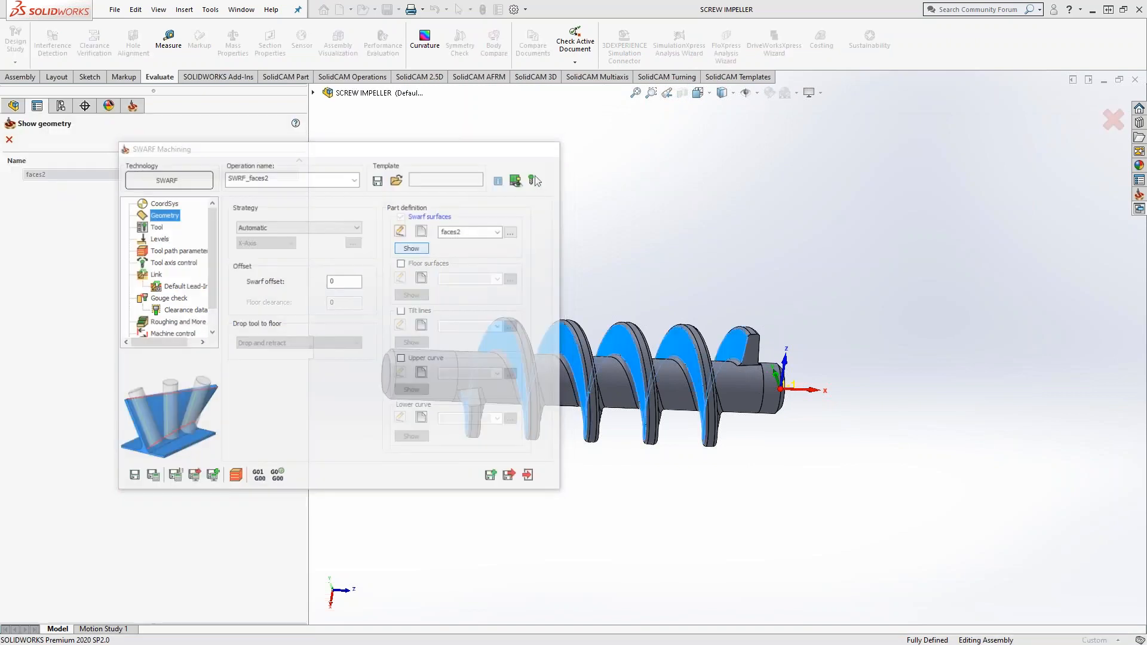
click(9, 139)
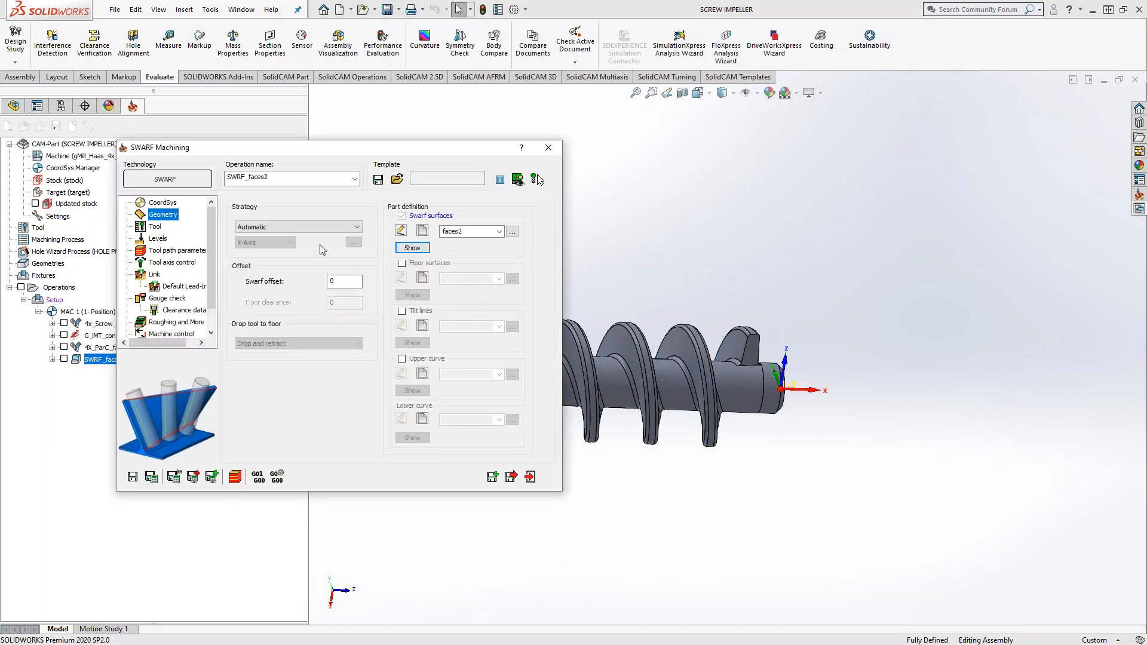
Step: Review the toolpath parameters and the tilt angle reference options of SWRF_faces2, and close the operation without changes
click(153, 229)
click(160, 252)
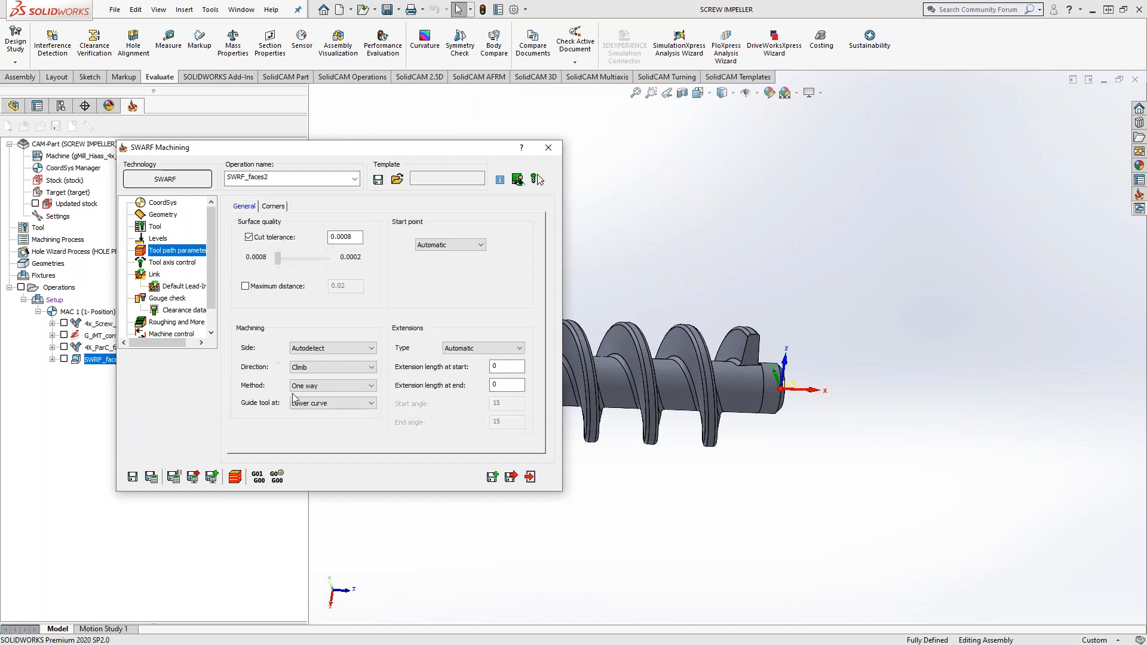
mouse_move(334, 352)
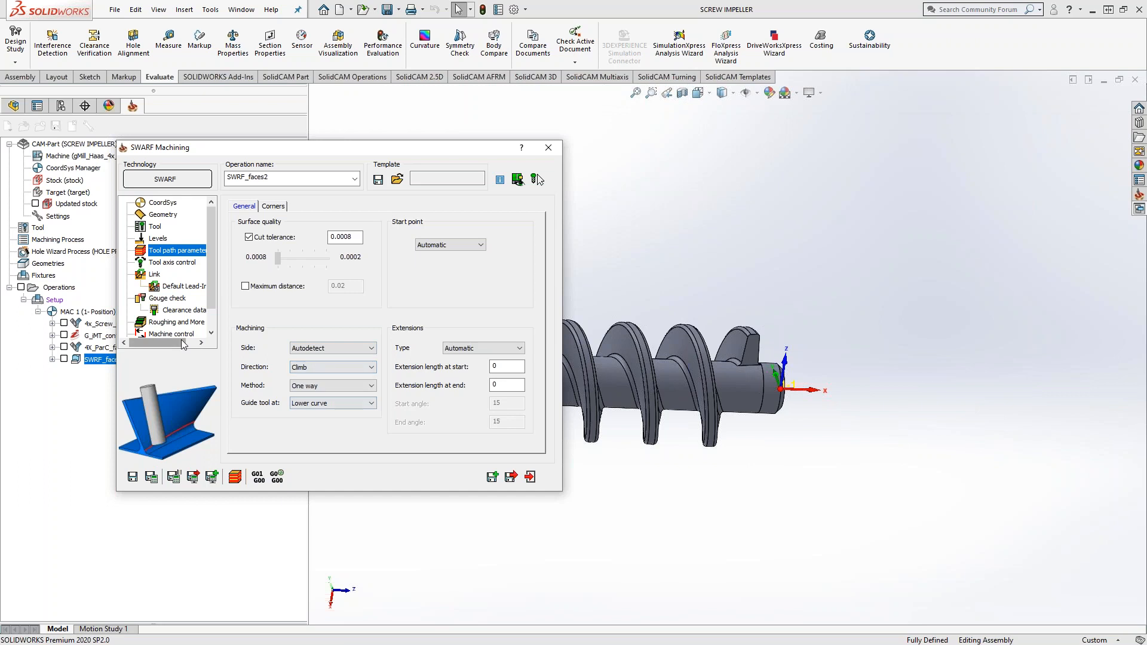
click(181, 263)
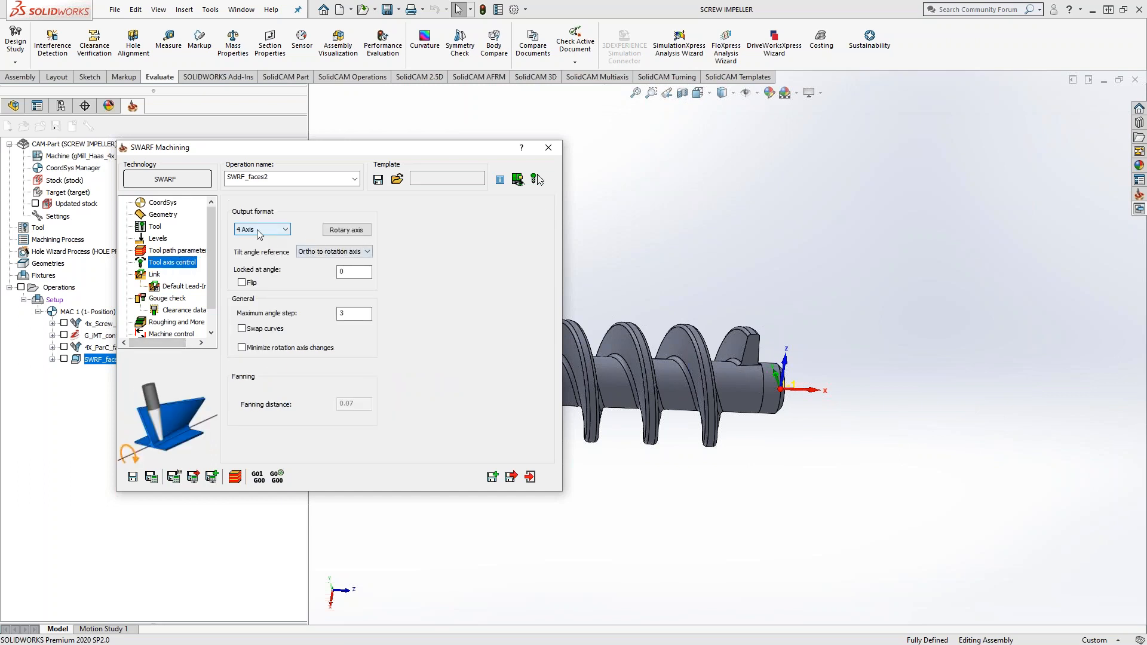
click(336, 252)
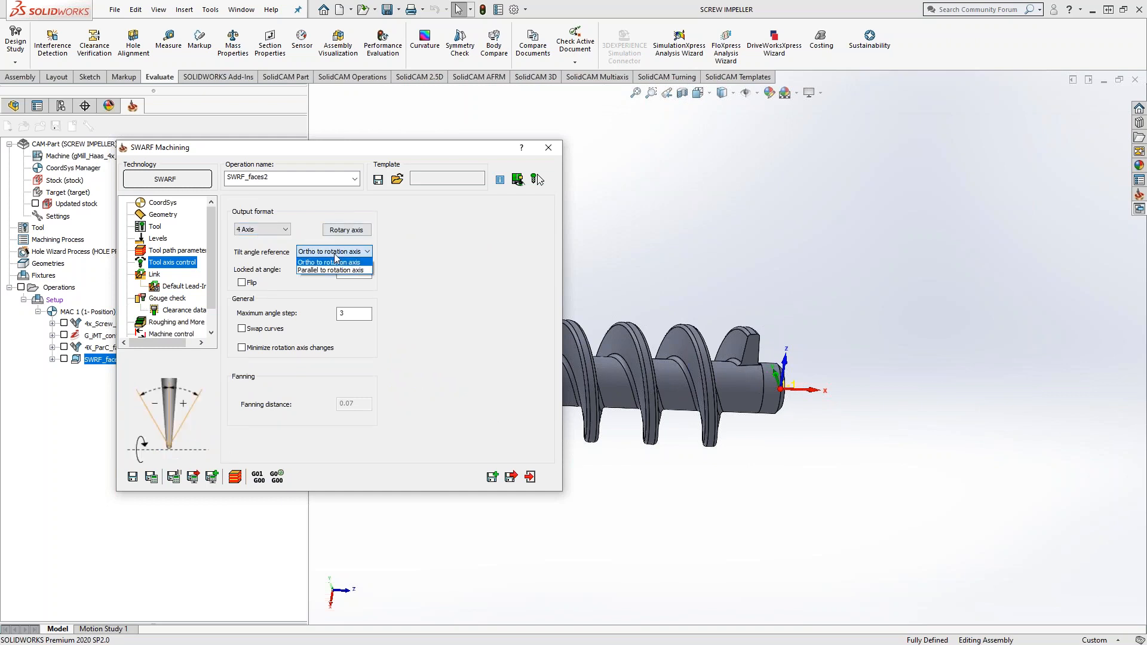
click(401, 261)
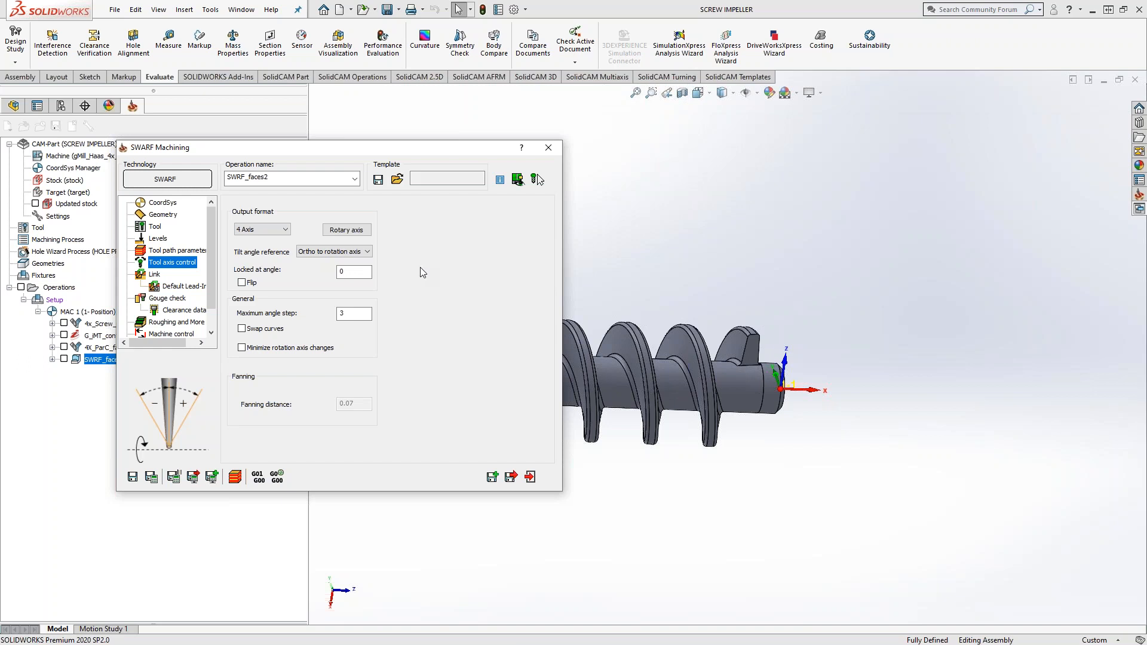
click(549, 148)
Step: Show the 4X_ParC_faces1 and SWRF_faces2 toolpaths together, compare them up close at the flight's root, and hide both
click(64, 347)
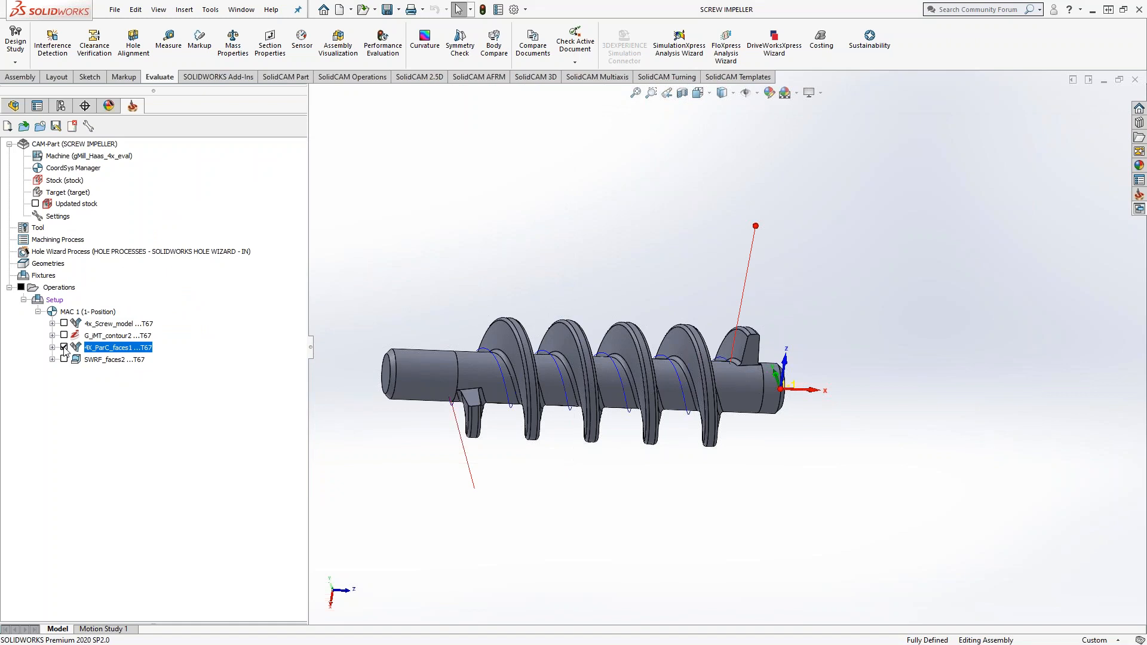
click(64, 347)
click(64, 348)
click(64, 359)
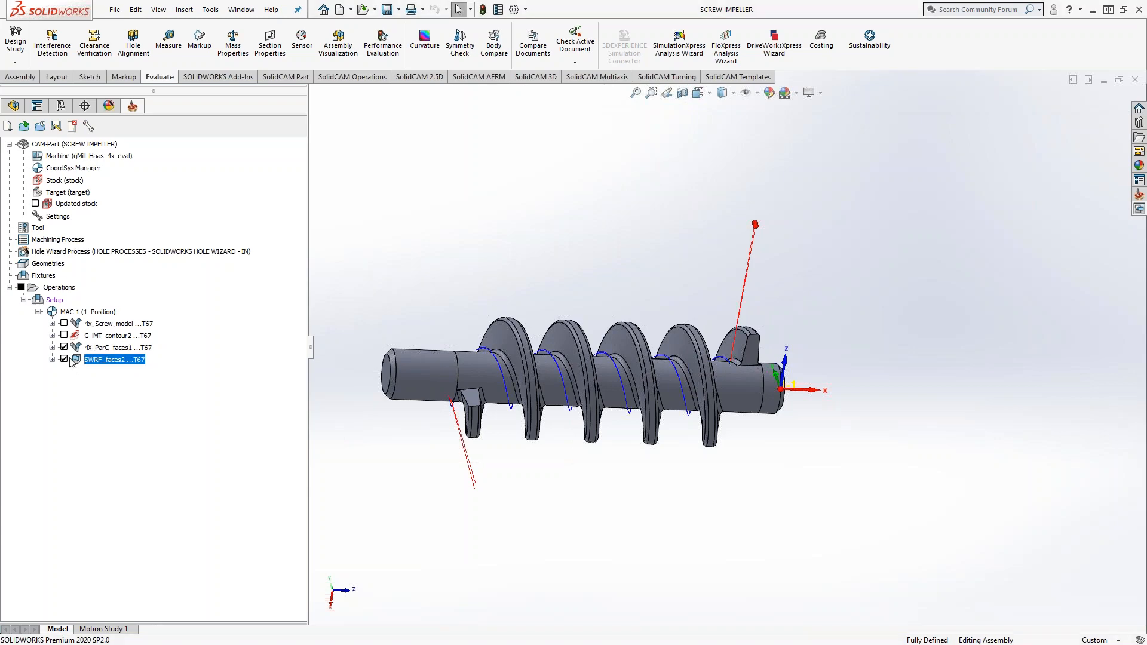
scroll(726, 369, down, 4)
mouse_move(726, 369)
middle_down()
mouse_move(686, 353)
mouse_move(680, 318)
mouse_move(727, 351)
middle_up()
scroll(728, 354, down, 9)
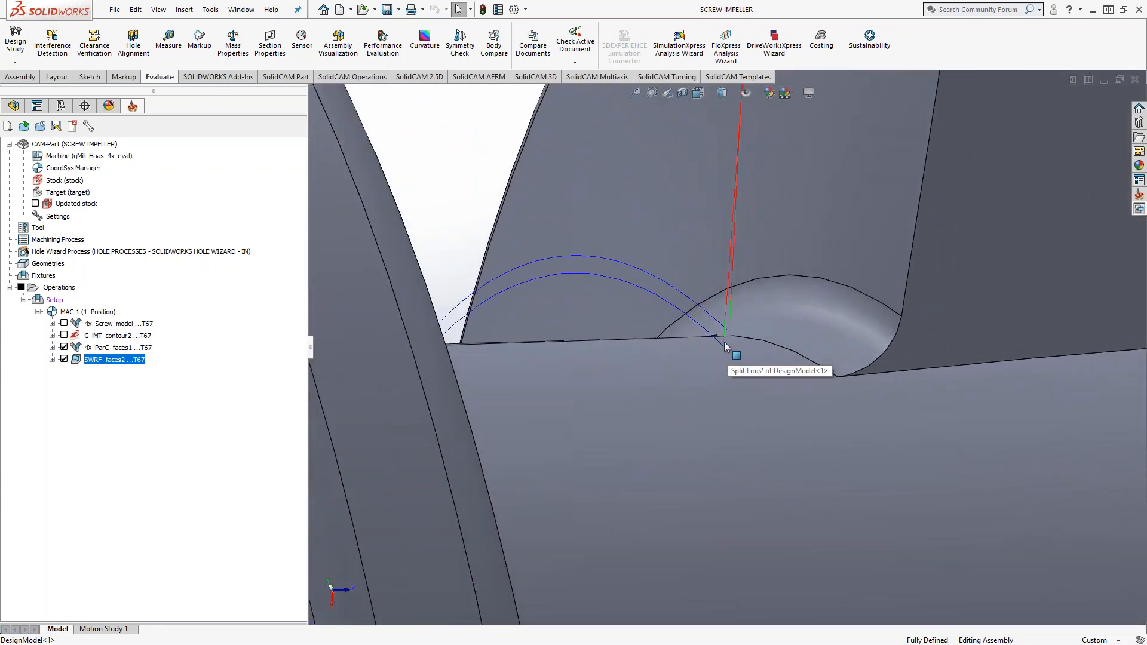
mouse_move(725, 342)
middle_down()
mouse_move(690, 311)
mouse_move(711, 323)
middle_up()
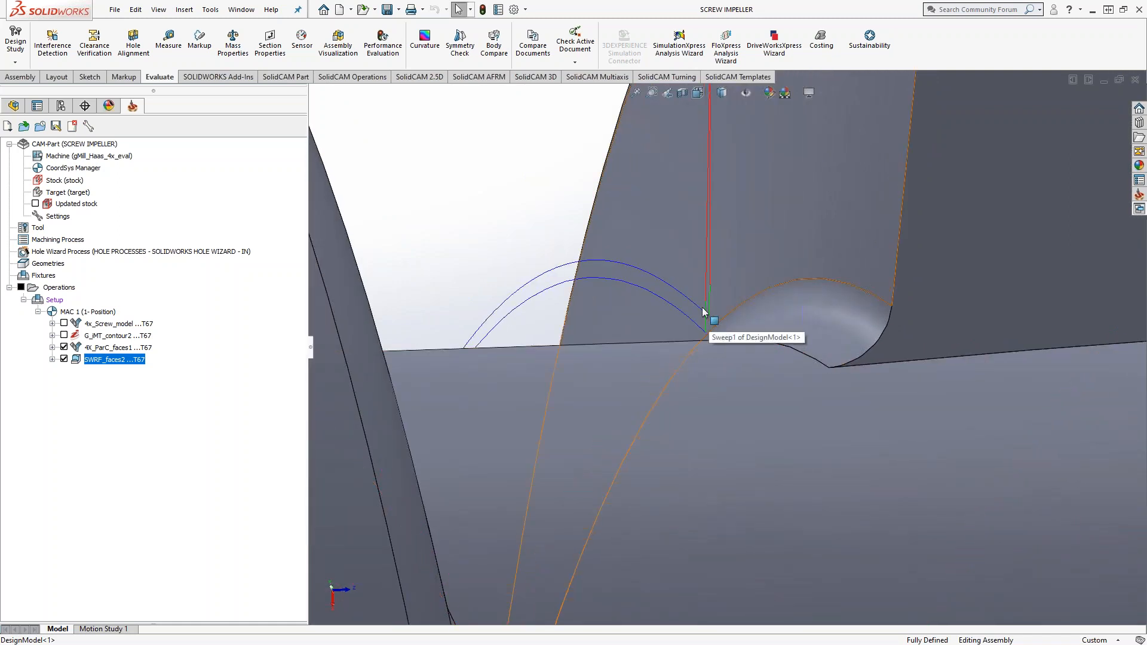
click(64, 359)
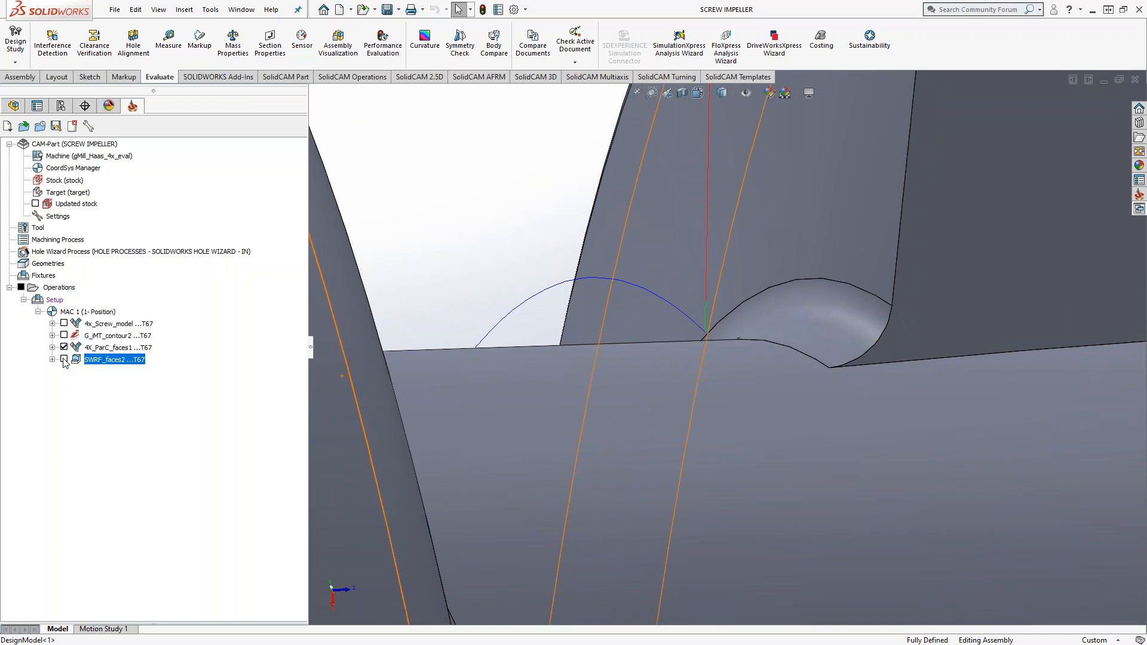
click(64, 347)
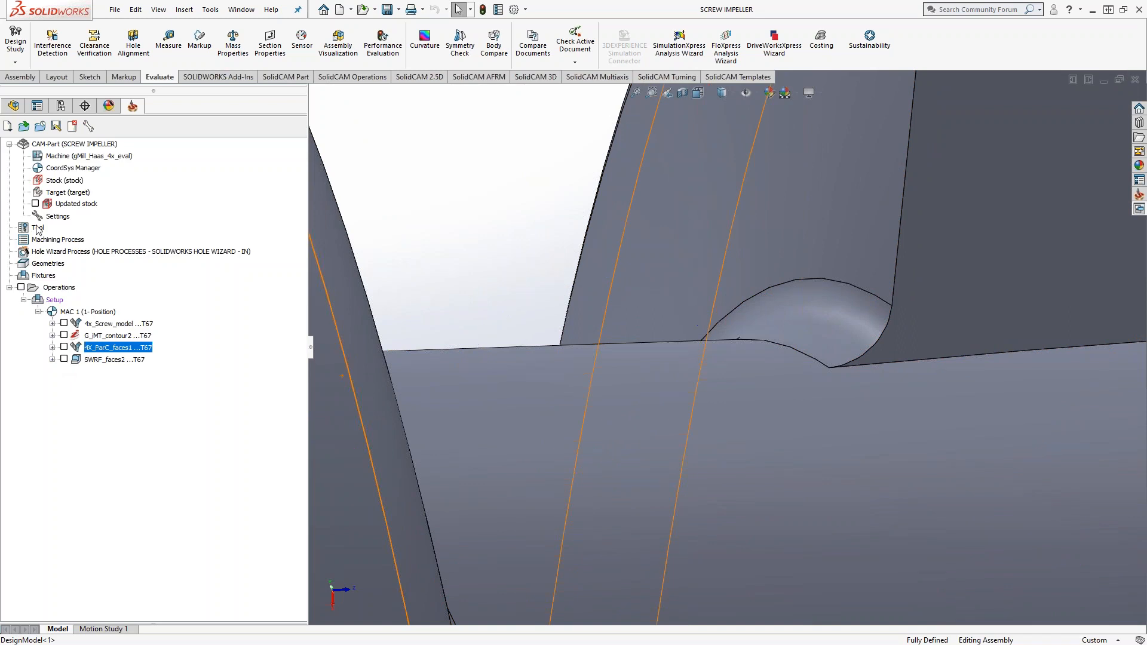
Step: Examine the 1 inch end mill in the part tool table, enlarging its picture around the cutting end's corner
double_click(38, 228)
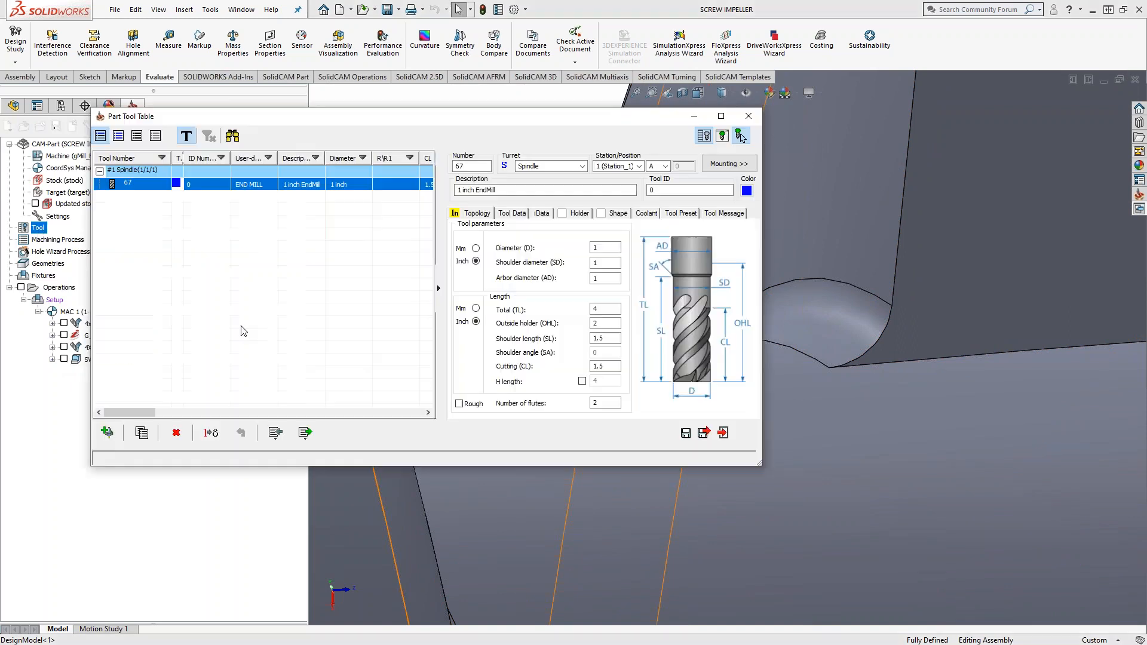
click(711, 341)
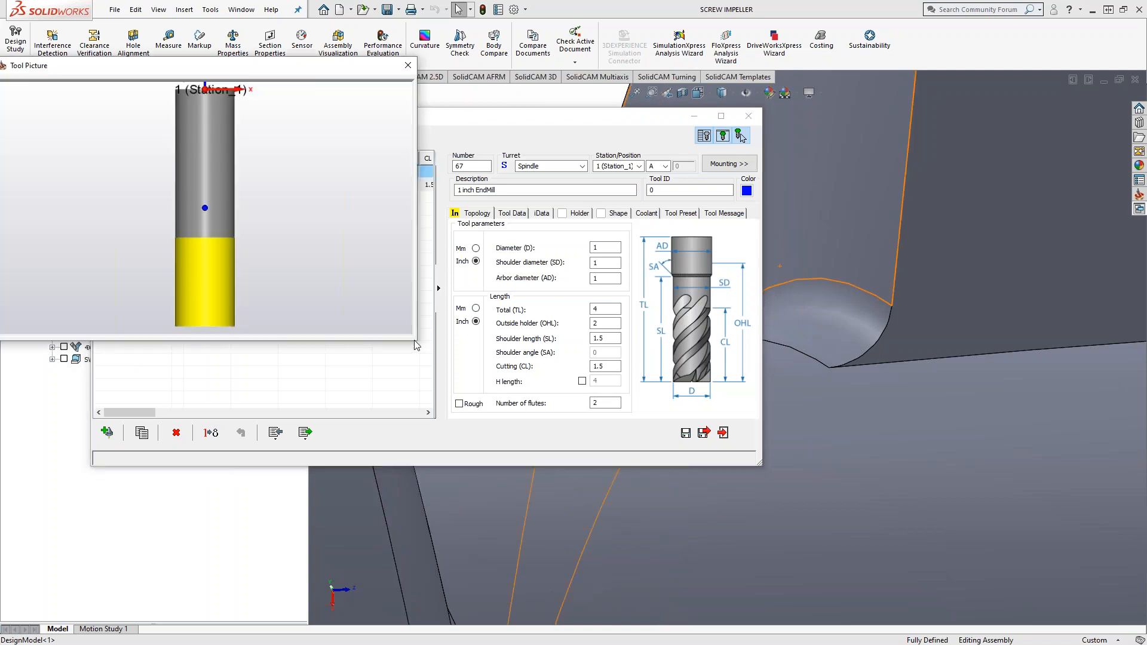
drag(444, 383, 551, 508)
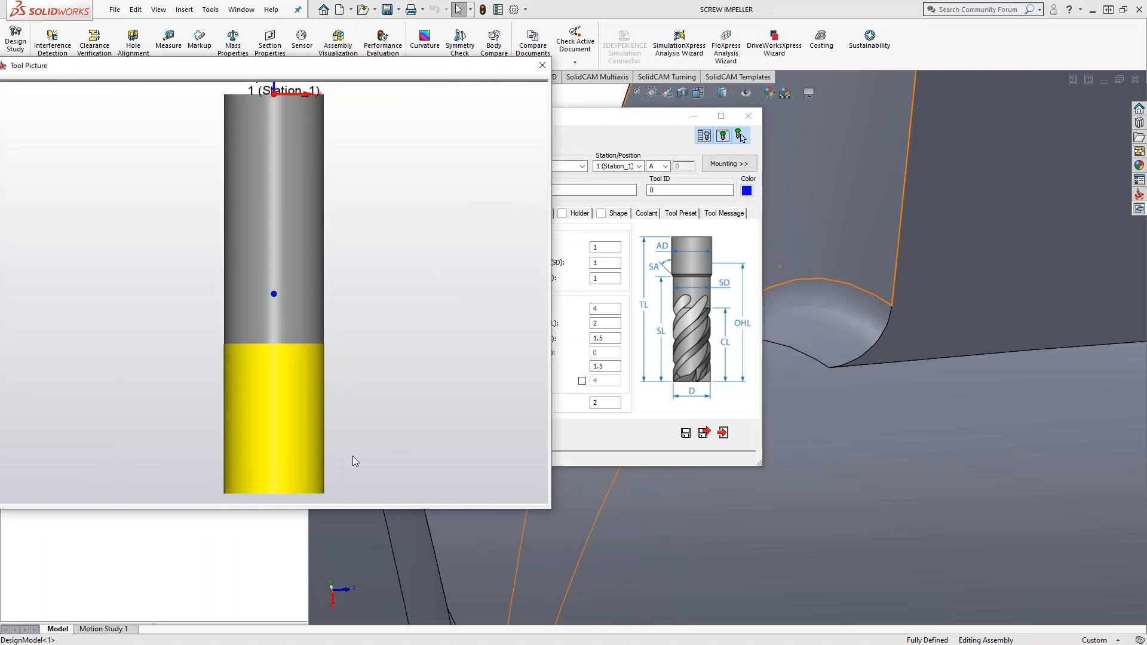
scroll(314, 466, up, 3)
scroll(296, 438, up, 1)
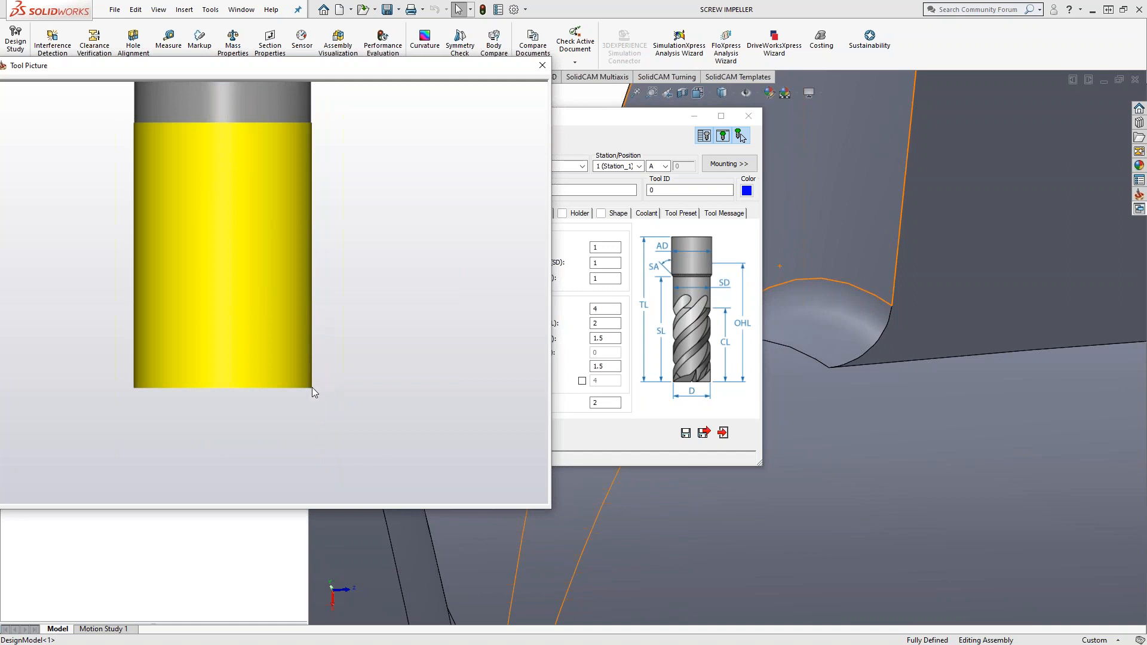
click(877, 299)
click(414, 395)
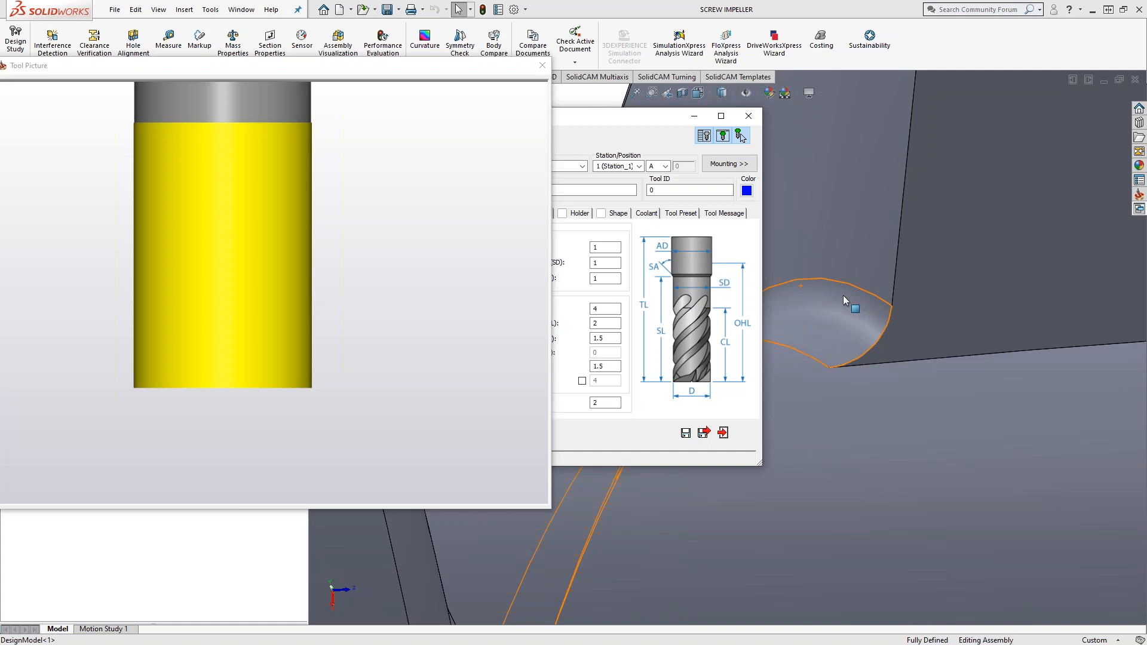
click(543, 65)
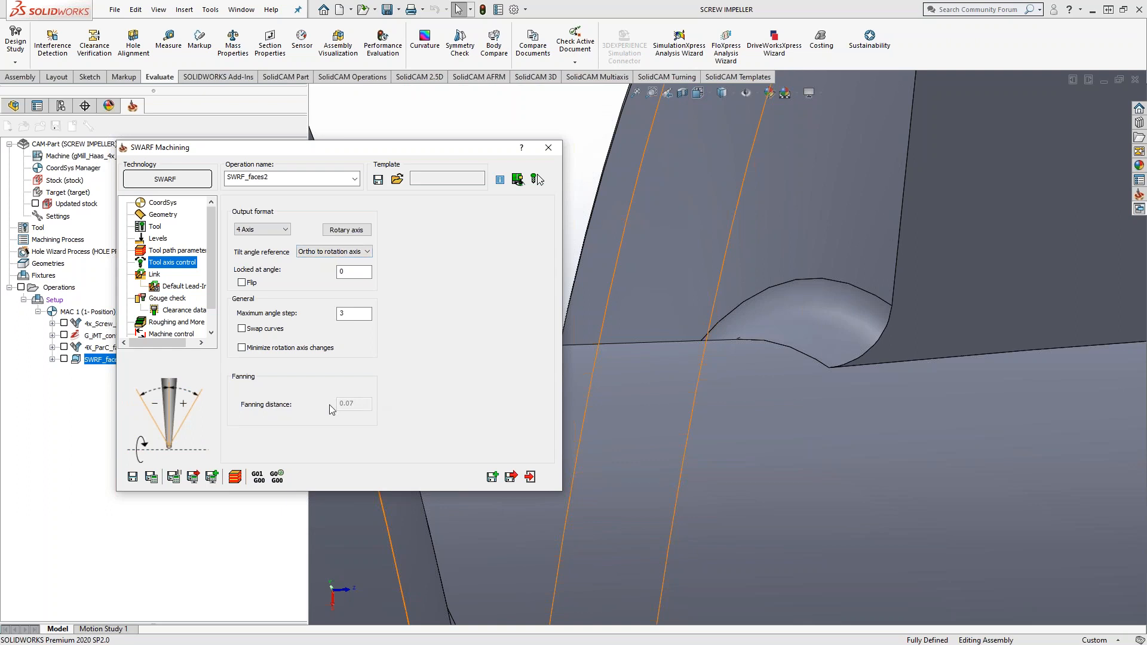
Step: Try Parallel to rotation axis as SWRF_faces2's tilt angle reference, and return it to Ortho to rotation axis
click(335, 252)
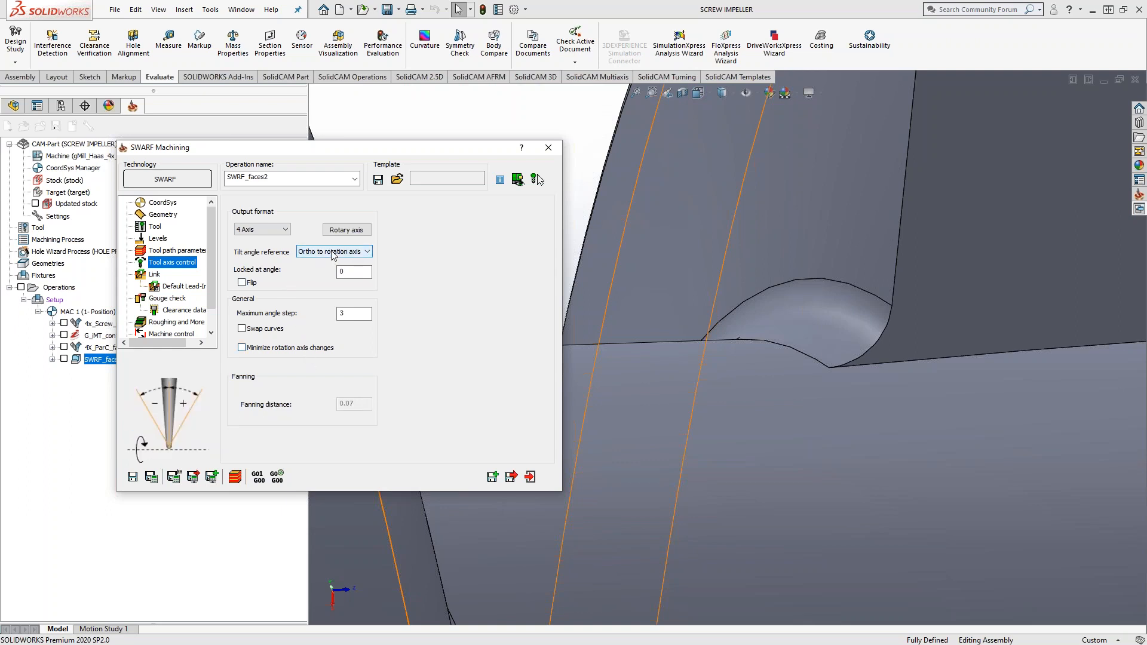
click(333, 271)
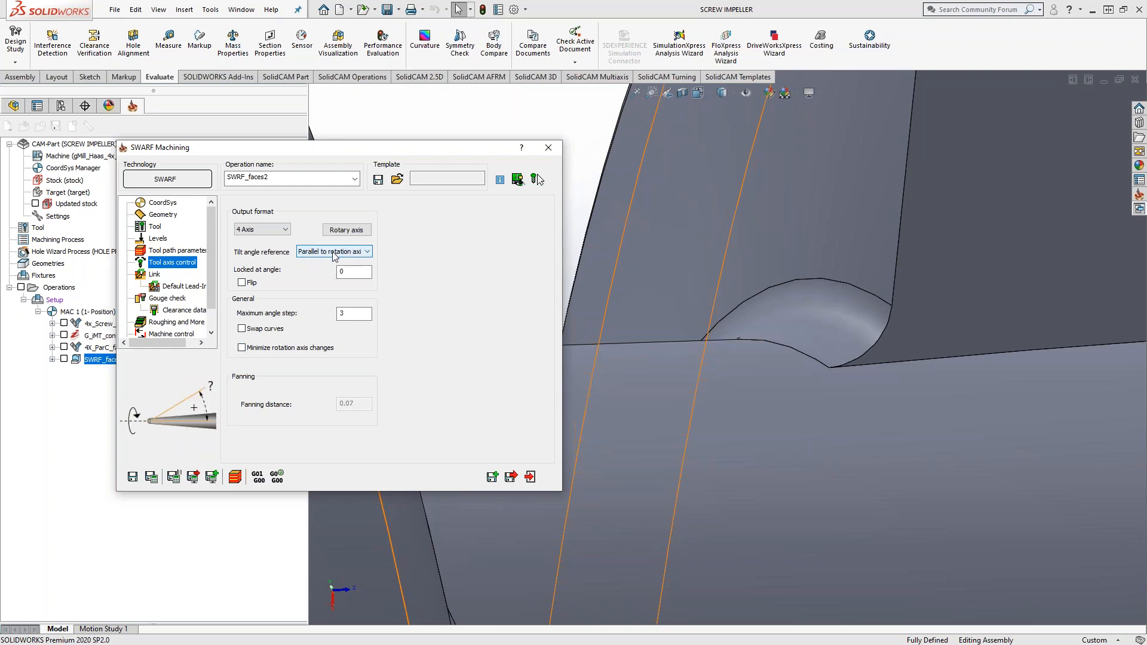
click(335, 252)
click(324, 262)
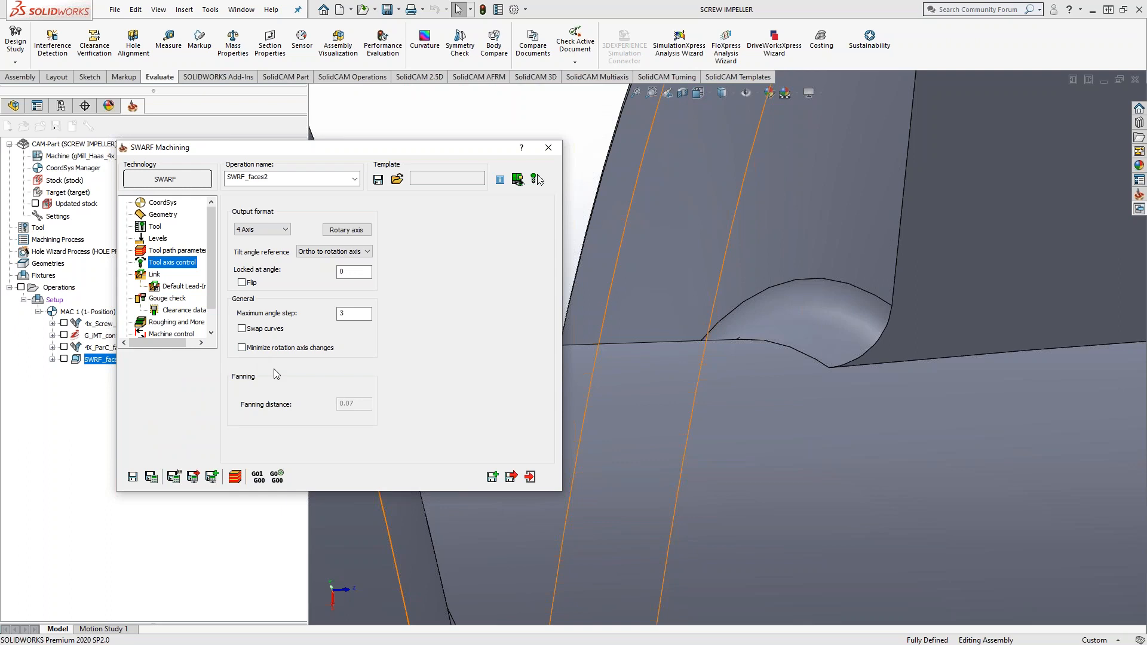
Step: Try 5 Axis as SWRF_faces2's output format, and return it to 4 Axis
click(280, 232)
click(279, 256)
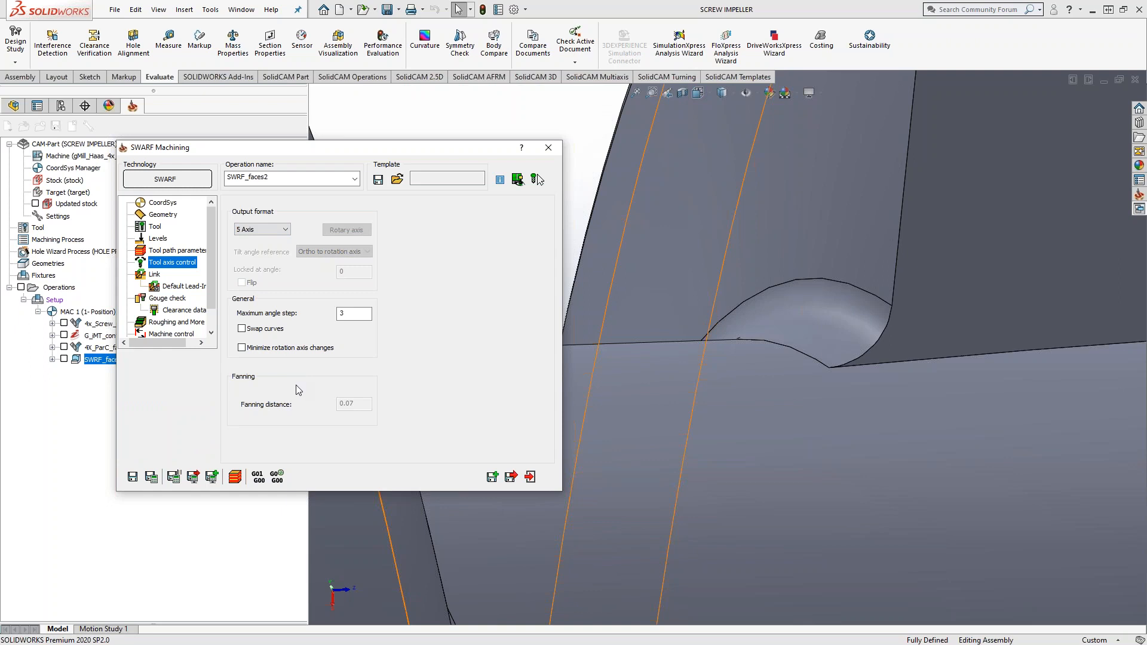
click(280, 230)
click(263, 247)
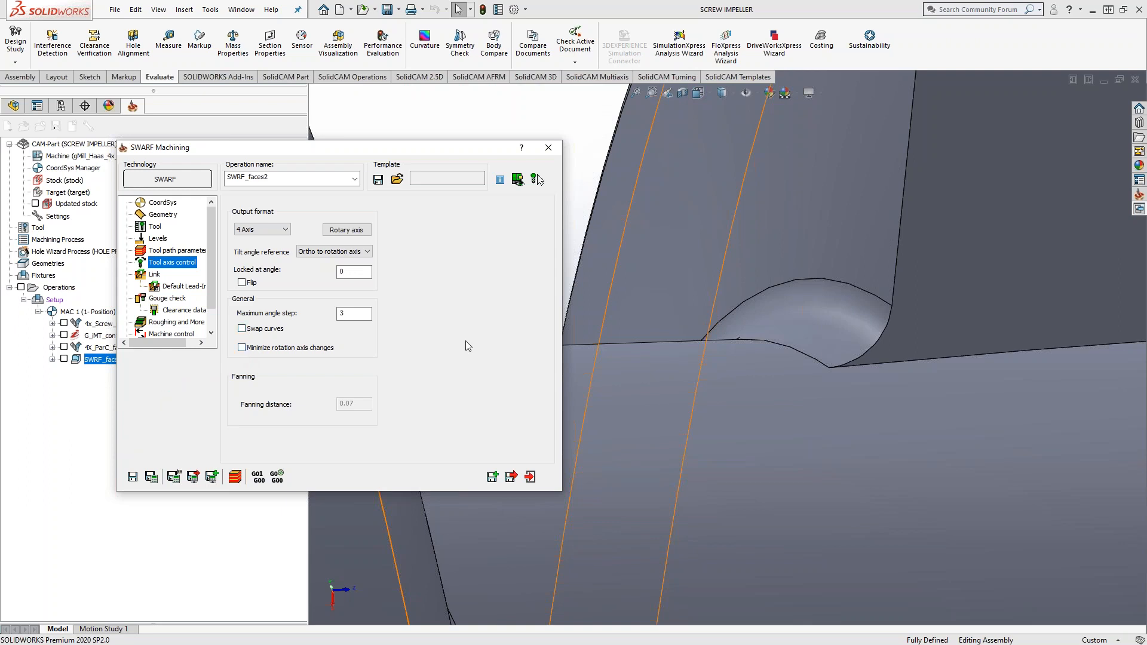
Step: Review the geometry strategy options and the tool axis control settings of SWRF_faces2
click(167, 215)
click(298, 228)
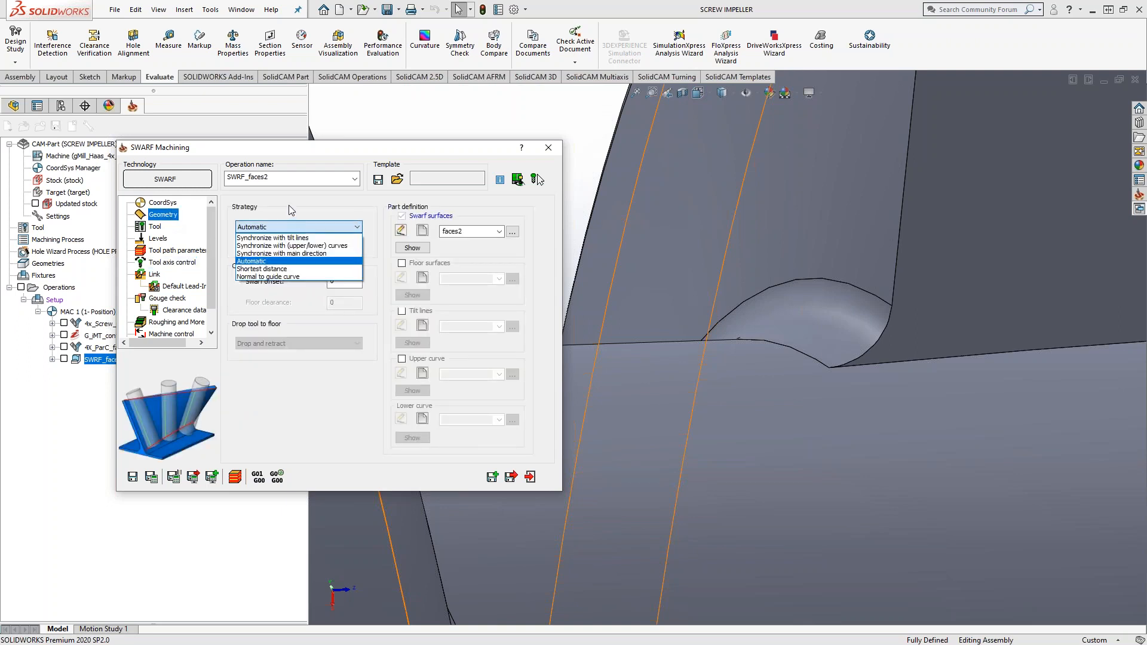
click(288, 206)
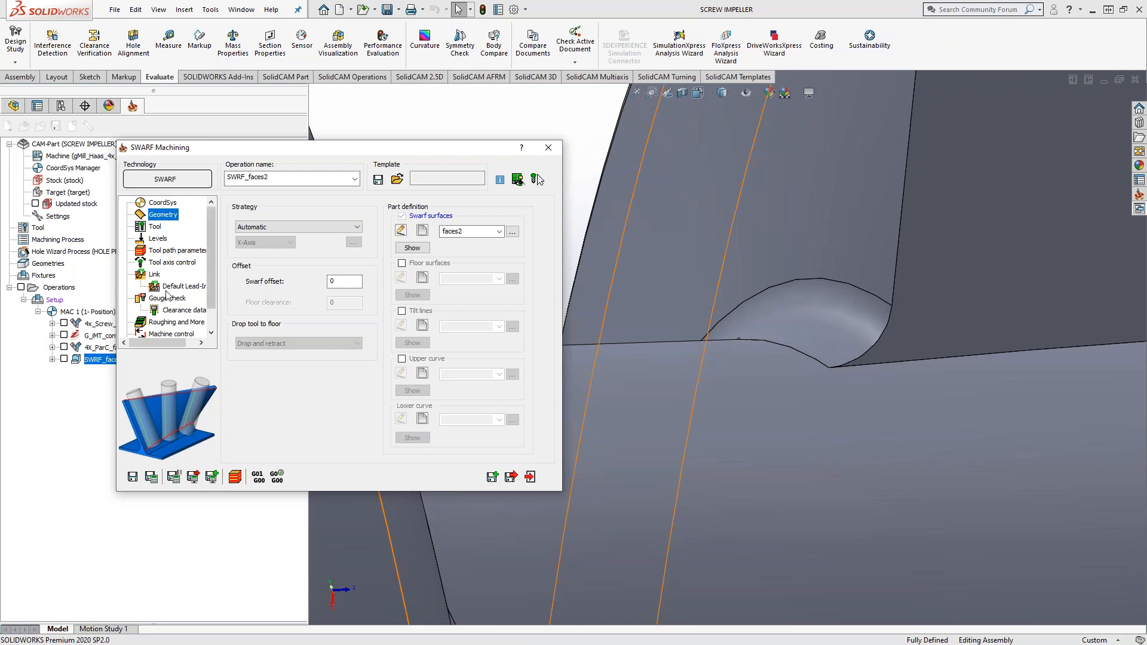
click(172, 263)
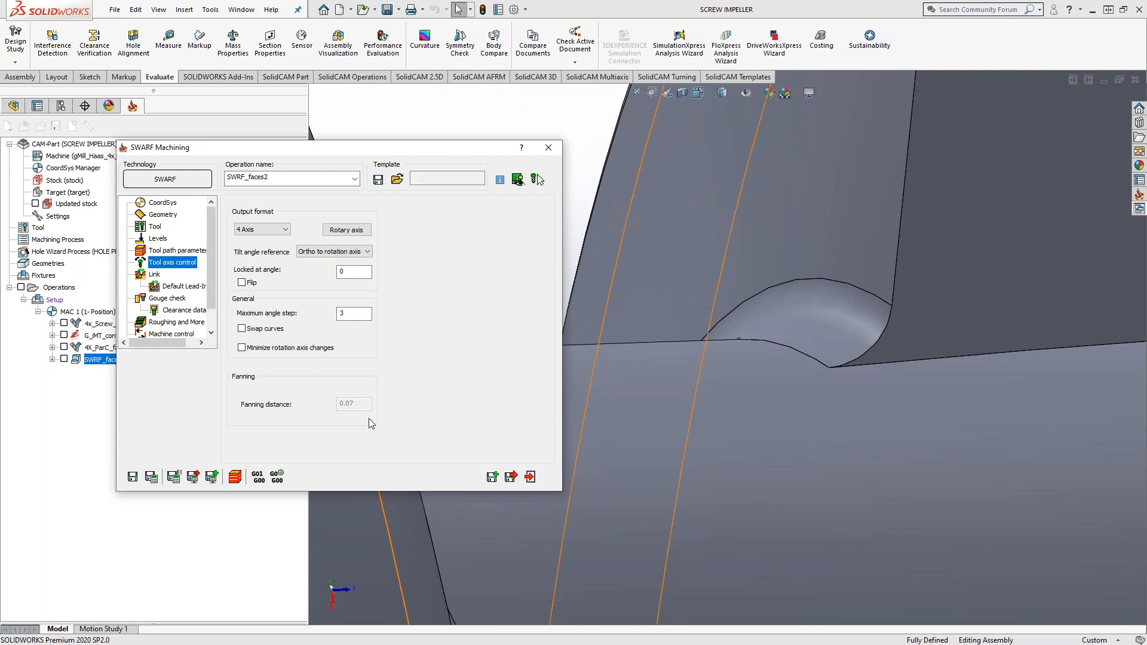
Step: Check the floor surfaces option and tool axis settings of the SWARF operation, and exit it without saving
click(159, 216)
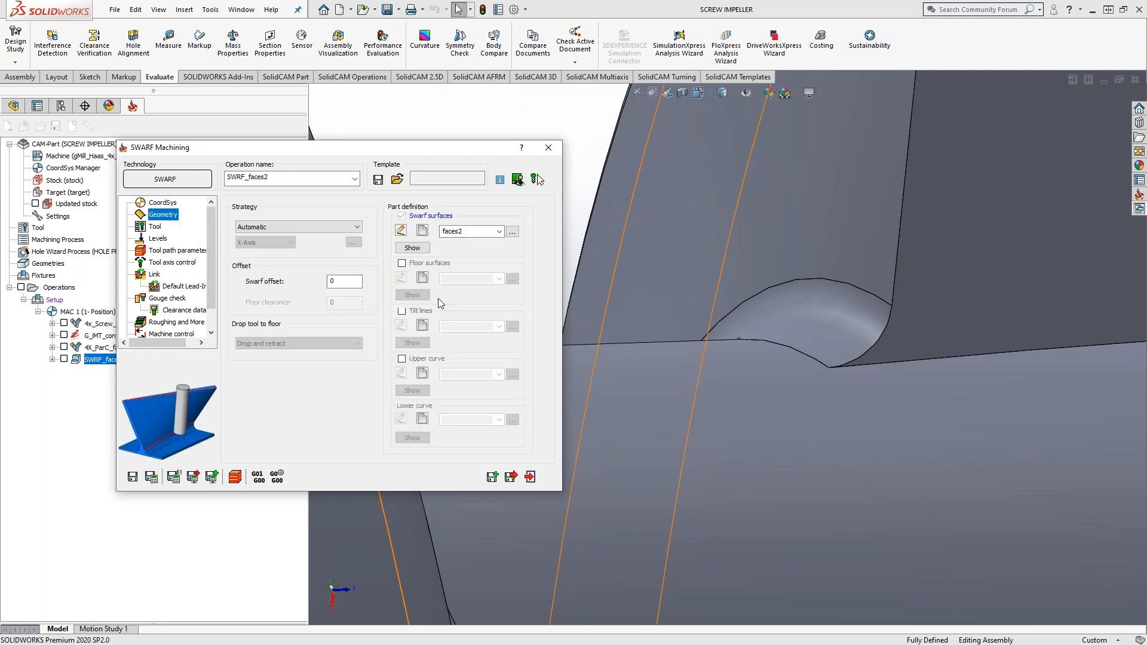
click(402, 263)
click(401, 264)
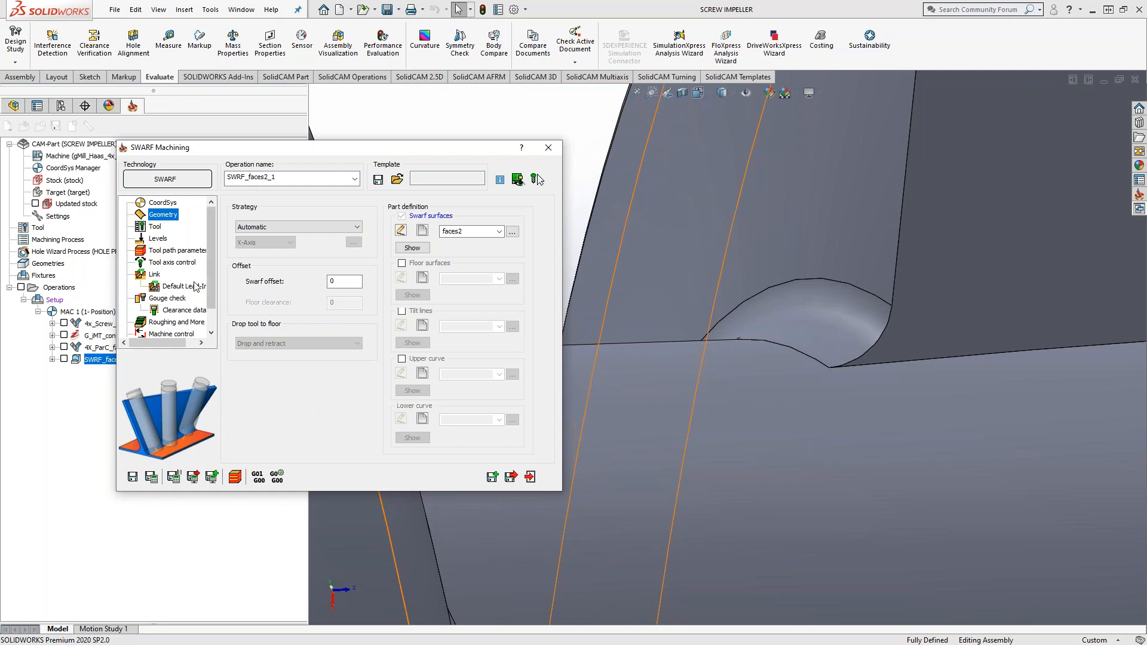
click(173, 264)
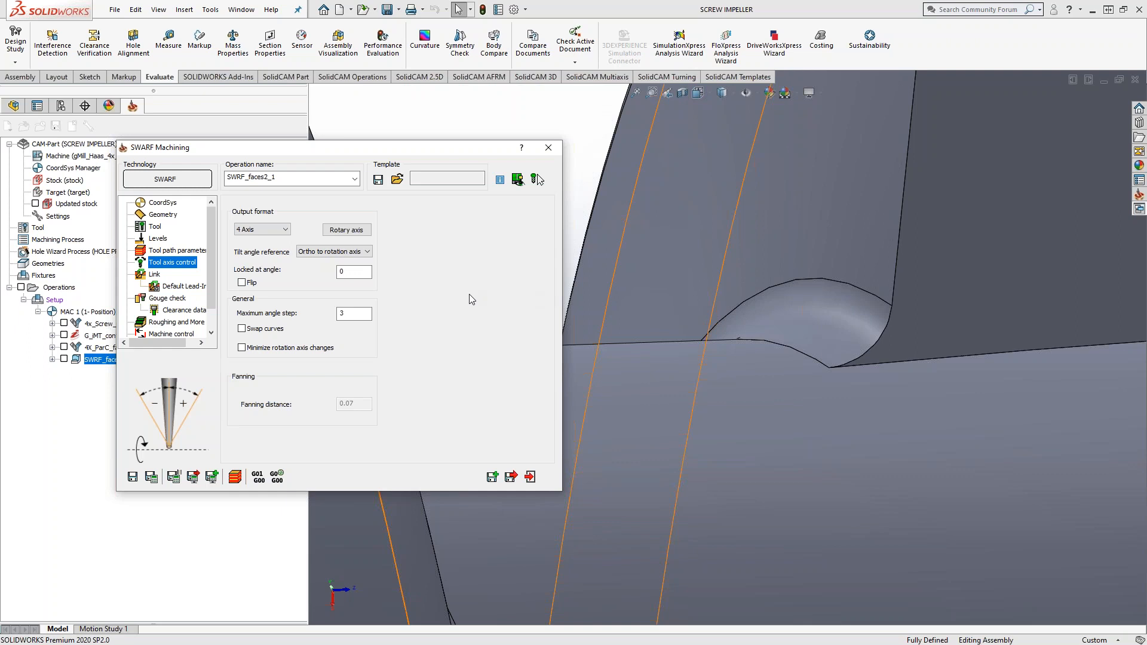
click(548, 149)
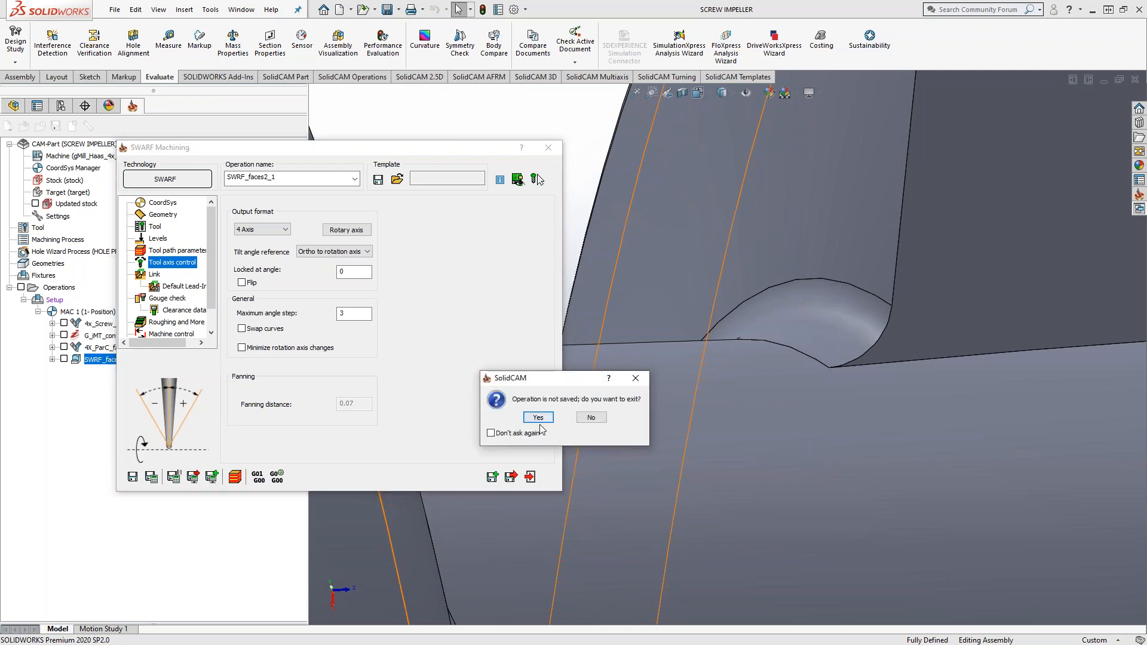
click(539, 419)
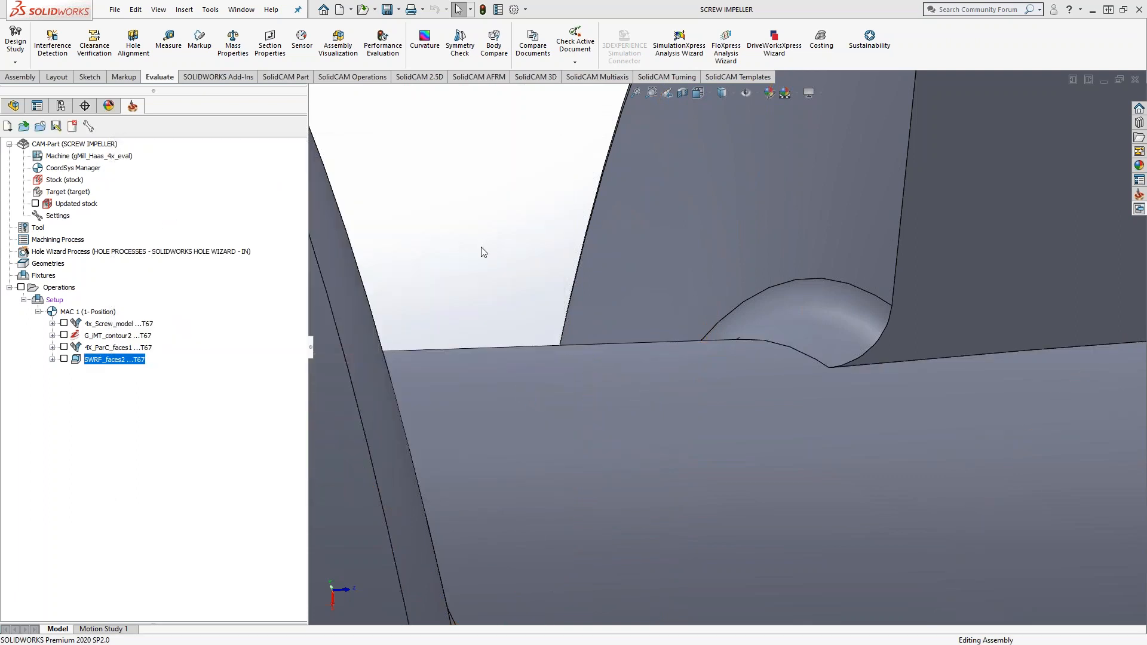
Step: Show the G_iMT_contour2 toolpath on the whole screw, examine it from several sides, and hide it
scroll(539, 308, up, 10)
middle_drag(589, 332, 610, 338)
scroll(610, 338, up, 3)
scroll(539, 359, down, 3)
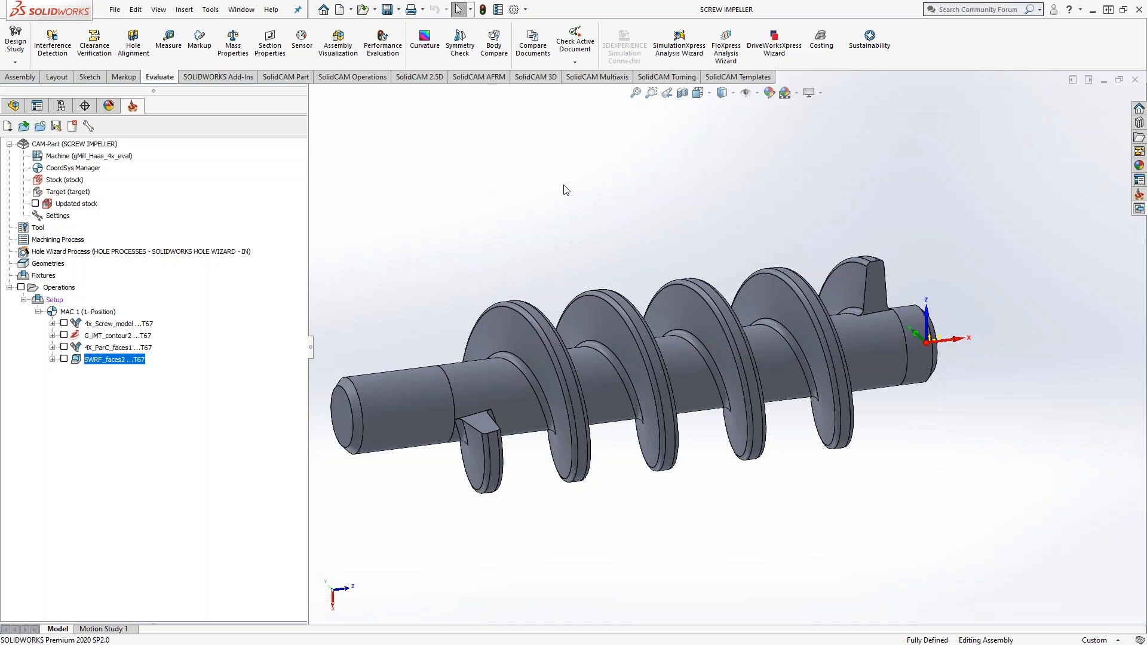
middle_drag(633, 223, 581, 258)
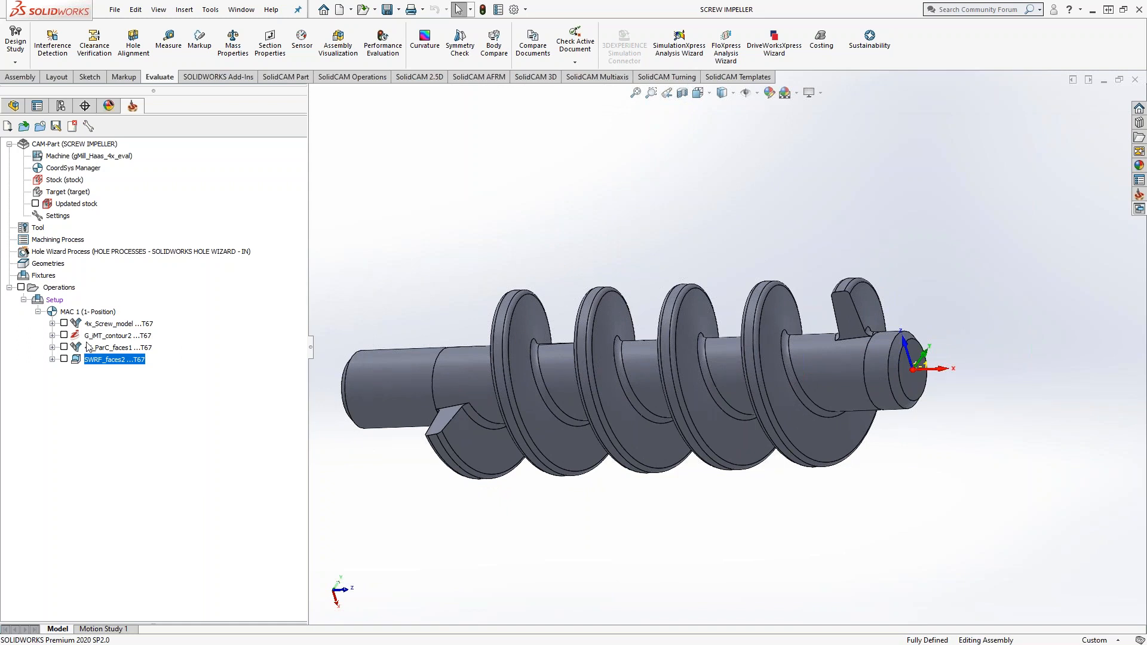
click(64, 335)
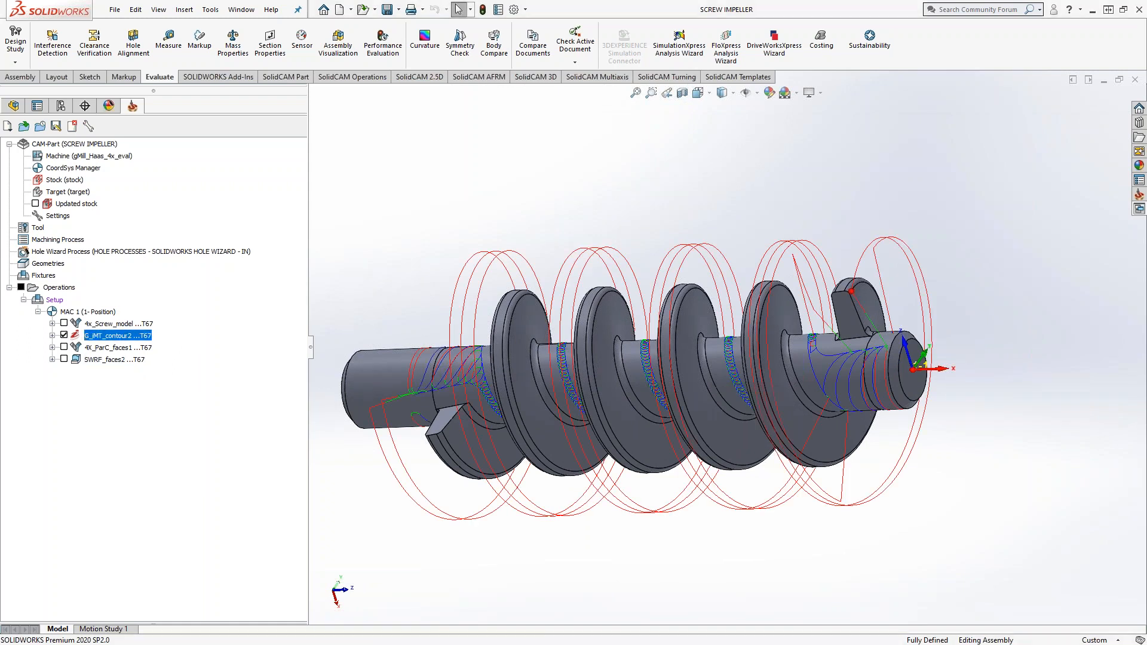
click(64, 335)
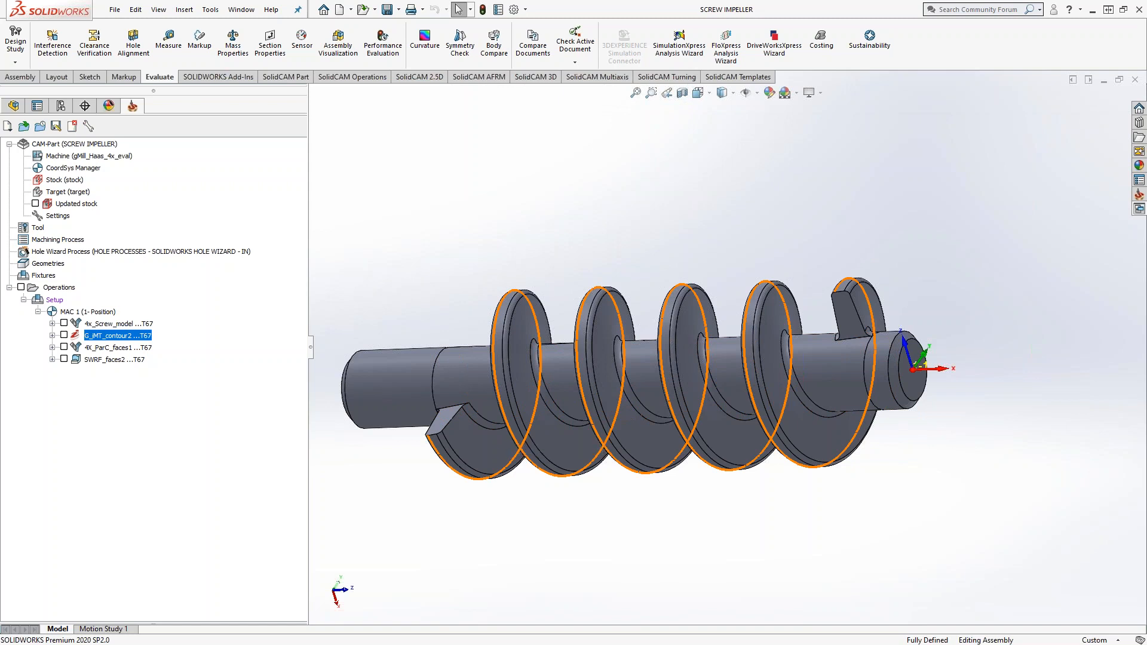
middle_drag(467, 389, 513, 334)
click(64, 335)
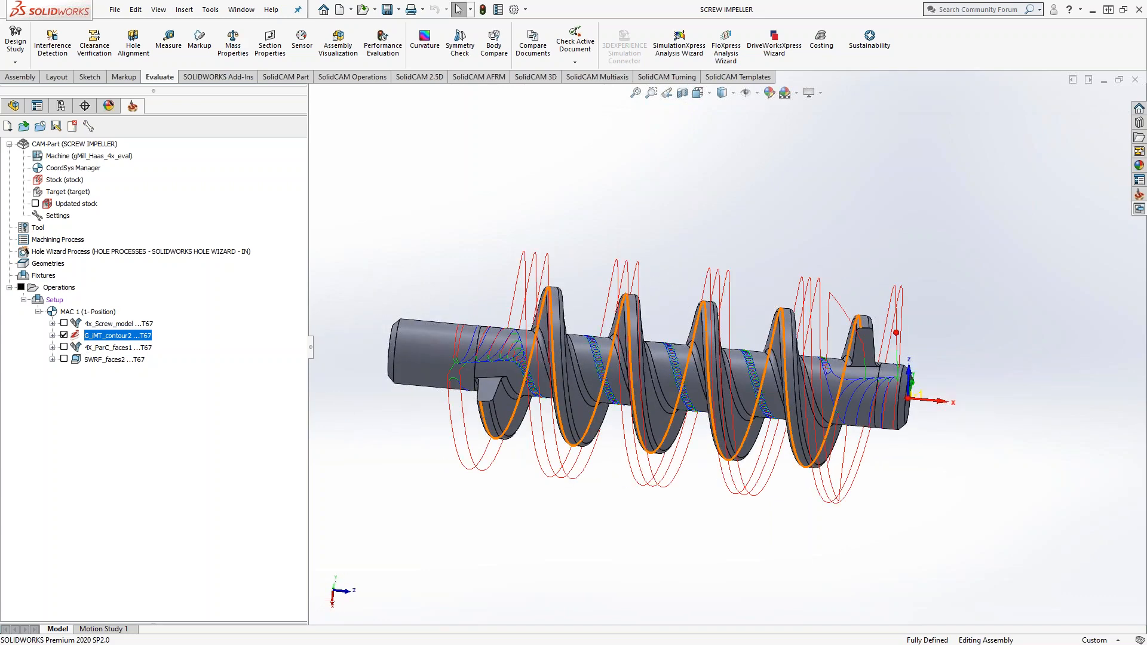
middle_drag(454, 426, 602, 408)
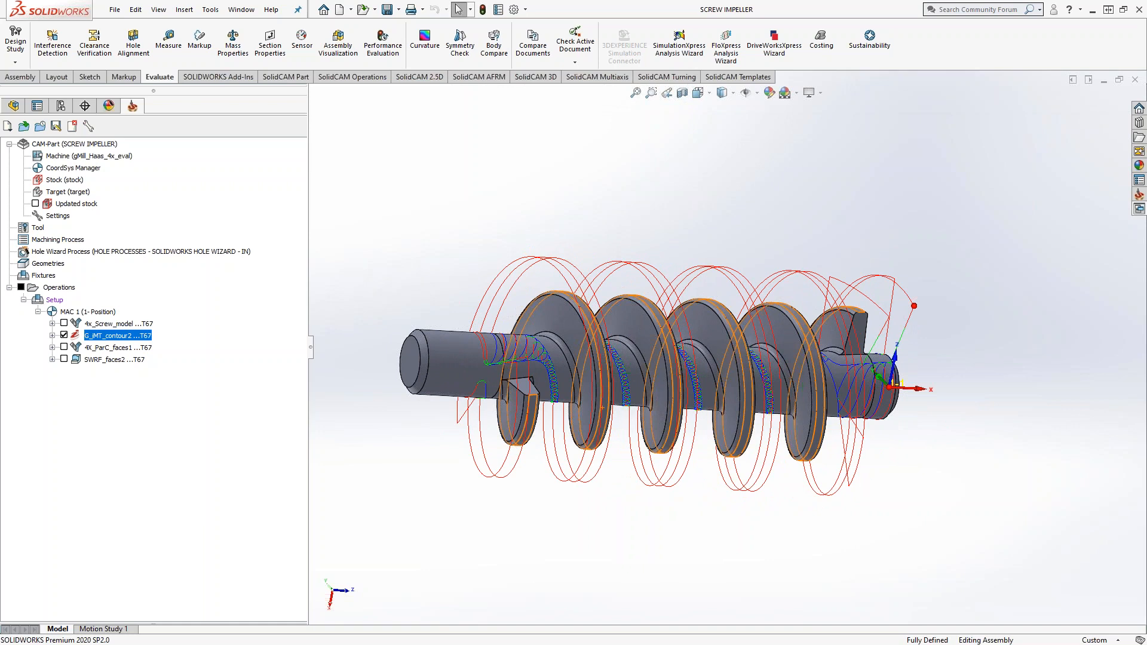
click(64, 335)
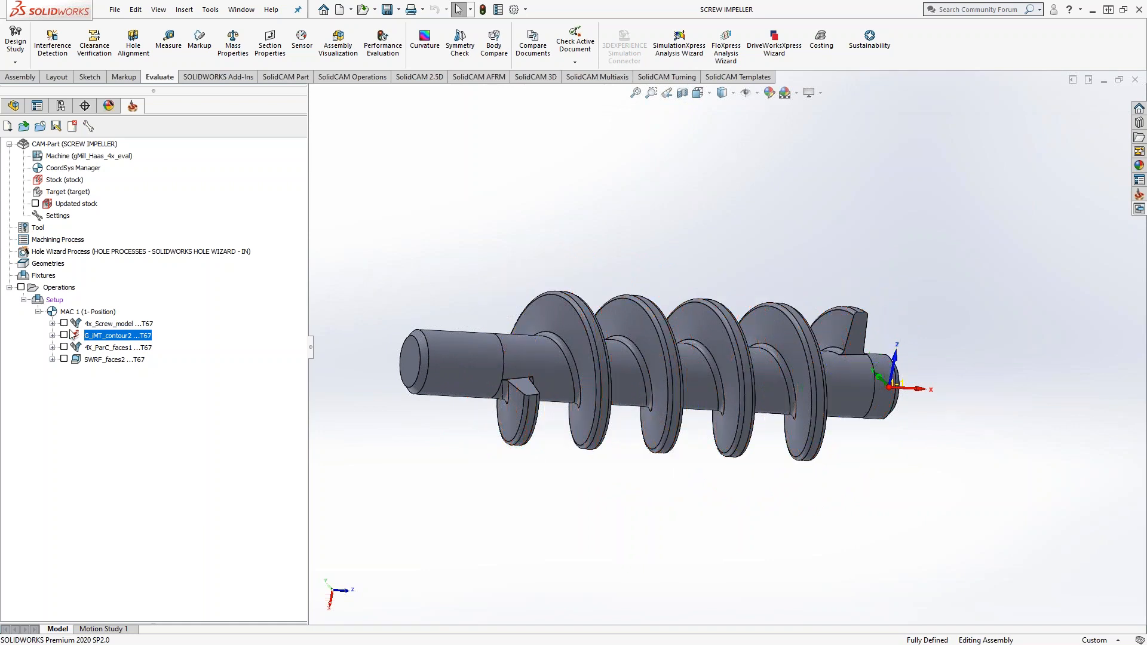
Step: Add a 3D General iMachining operation on the target geometry, and assign tool 67, the 1 inch end mill
right_click(90, 360)
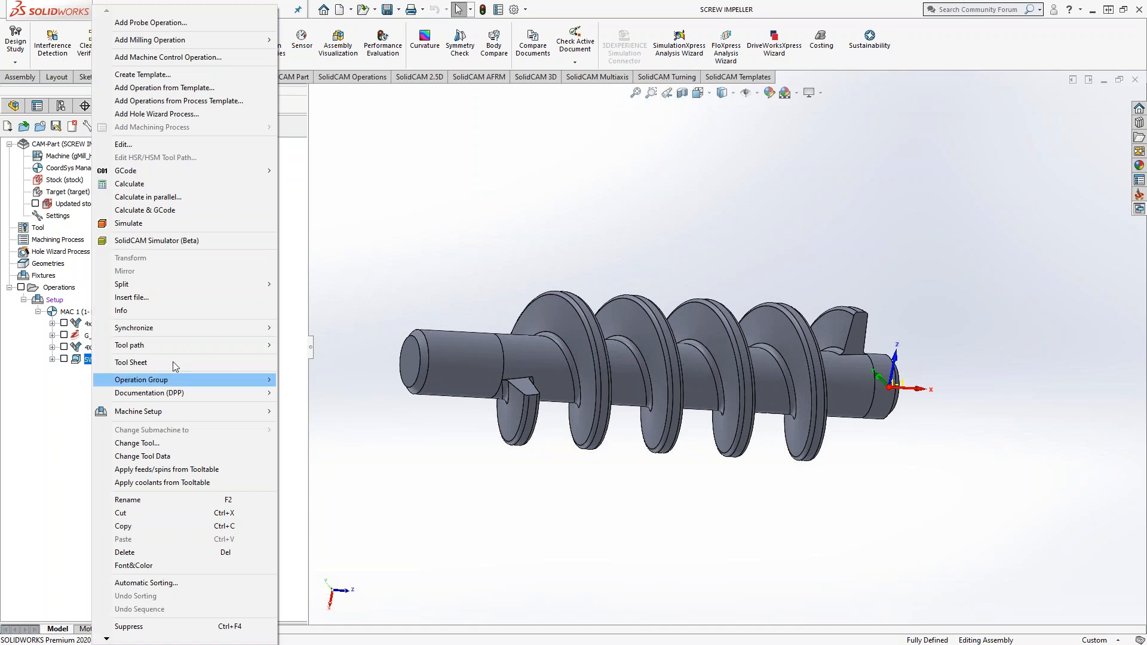
mouse_move(233, 43)
click(318, 53)
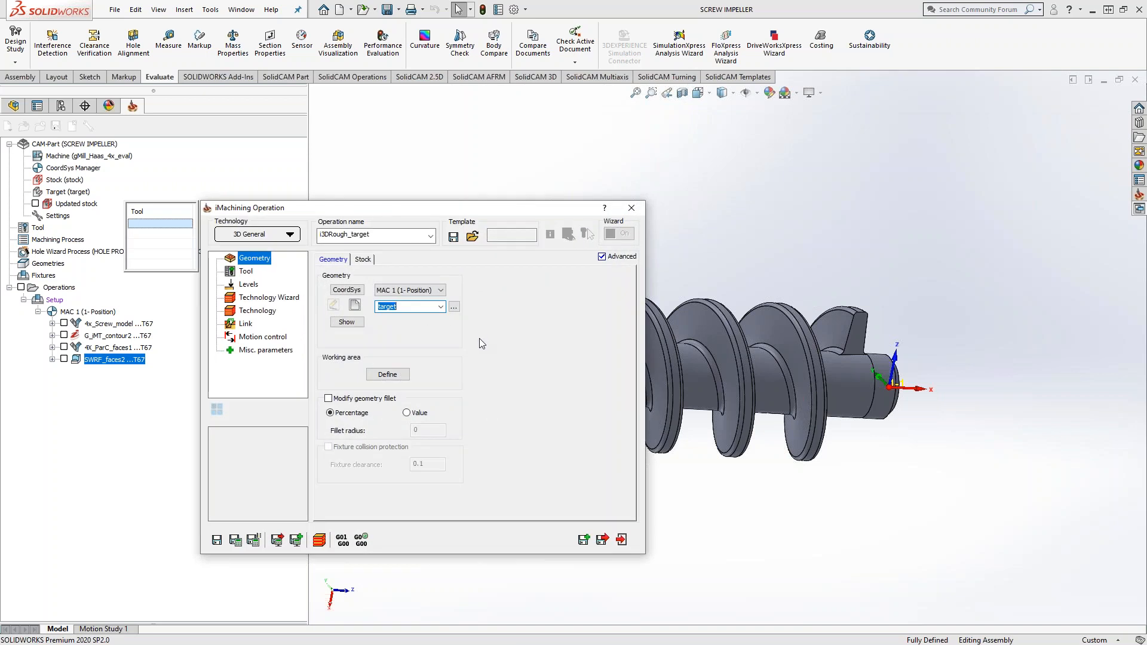
click(441, 291)
click(462, 275)
click(246, 272)
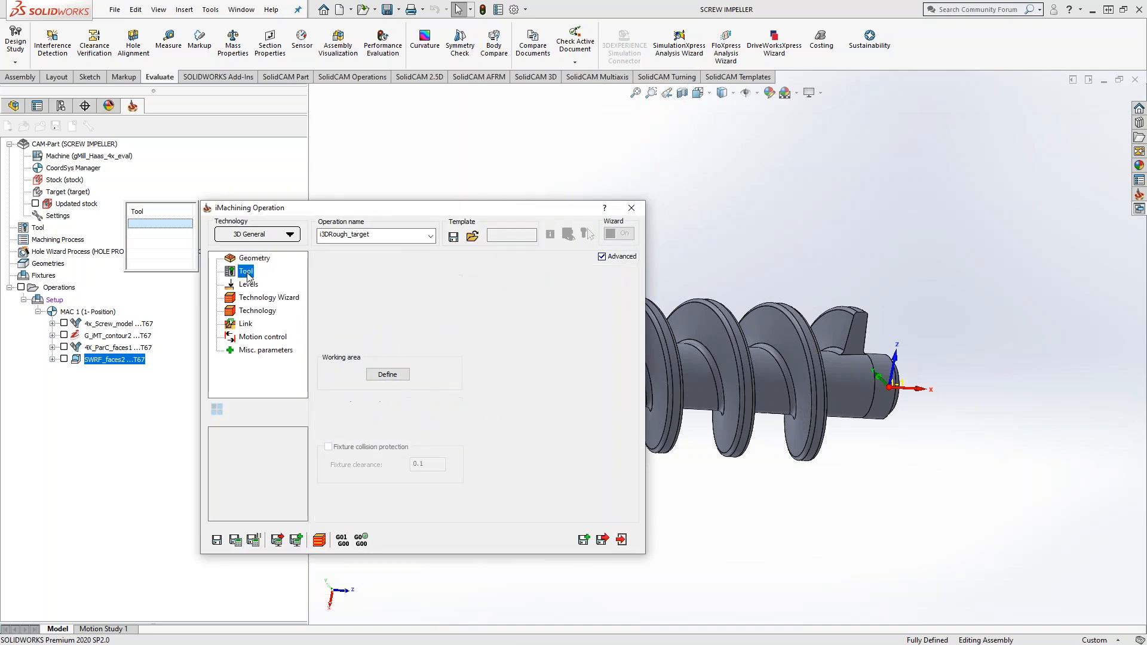
click(335, 295)
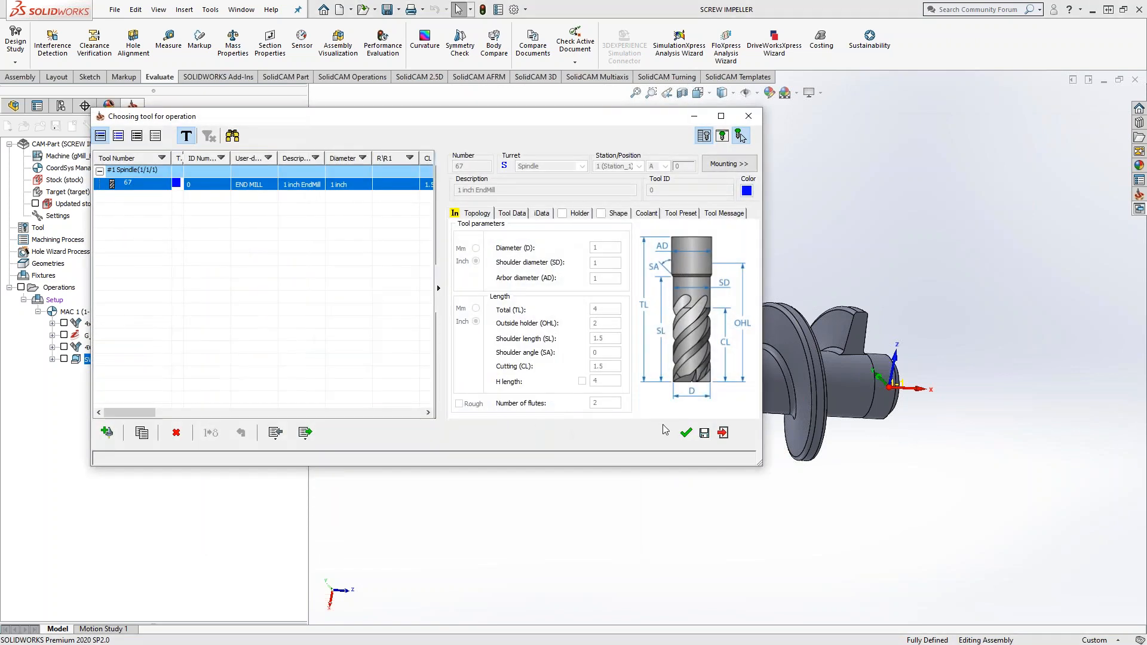
click(686, 433)
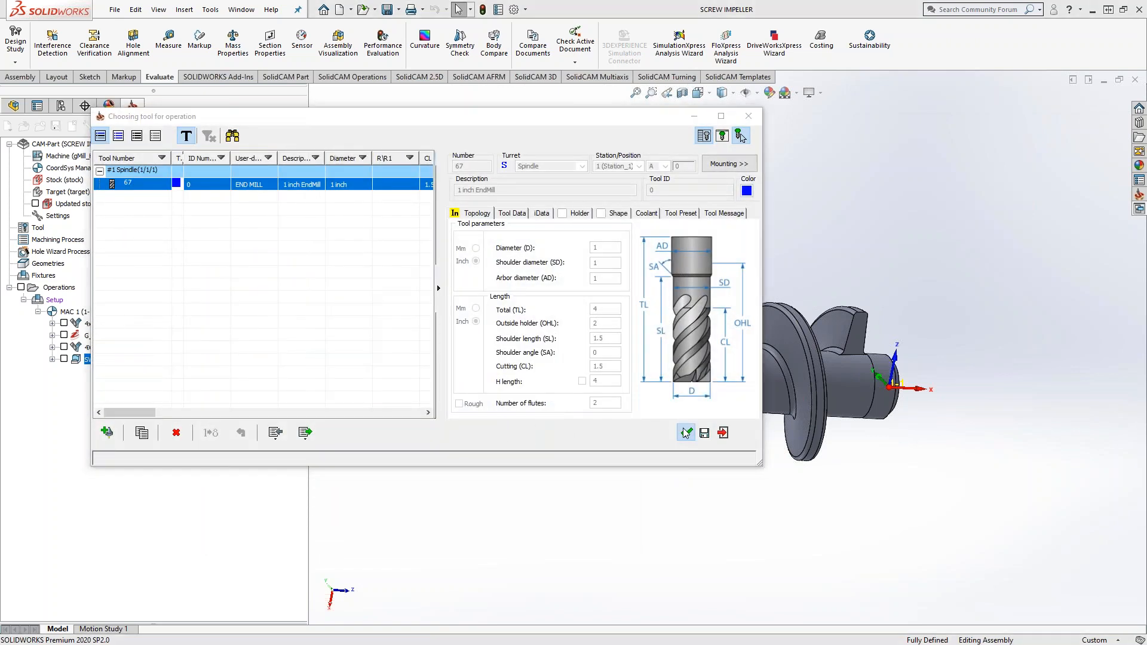
Step: Define the upper level of 2.3426 from the top of the flight's end and the lower level of 0.94877 from the shaft surface
click(249, 287)
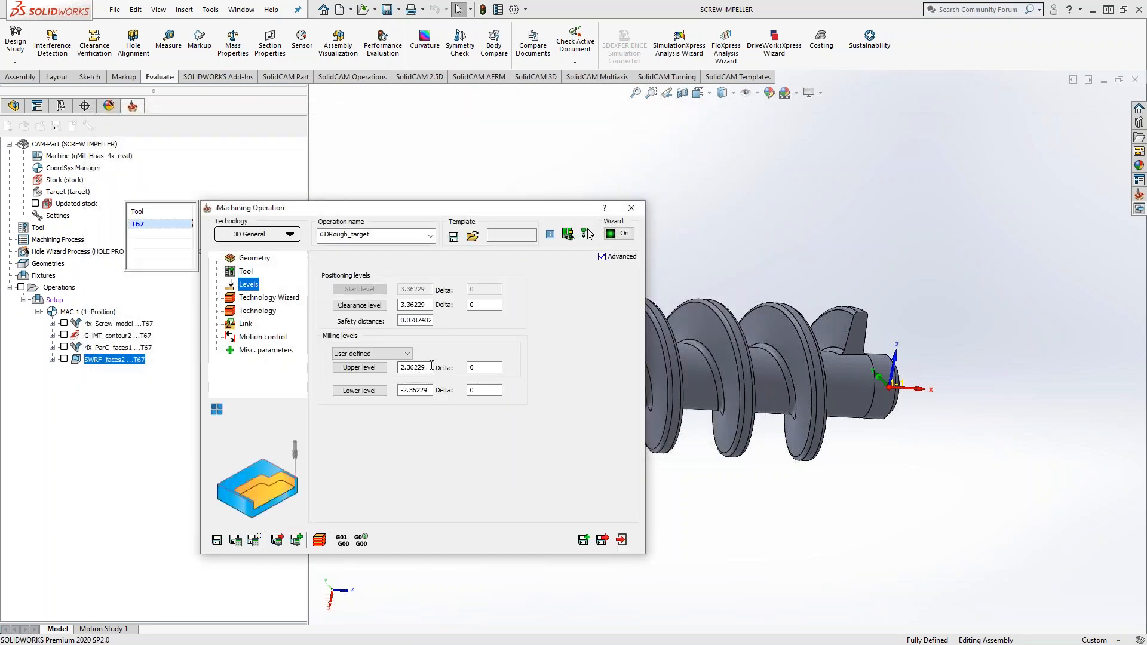
middle_drag(783, 328, 714, 343)
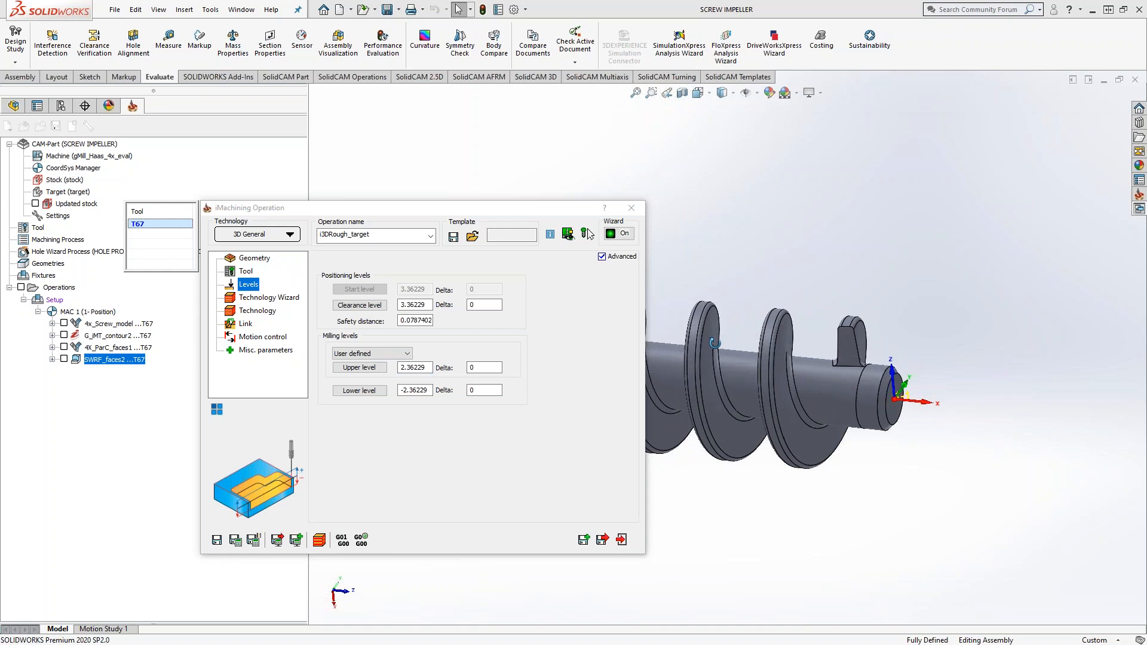
scroll(851, 323, down, 5)
click(840, 326)
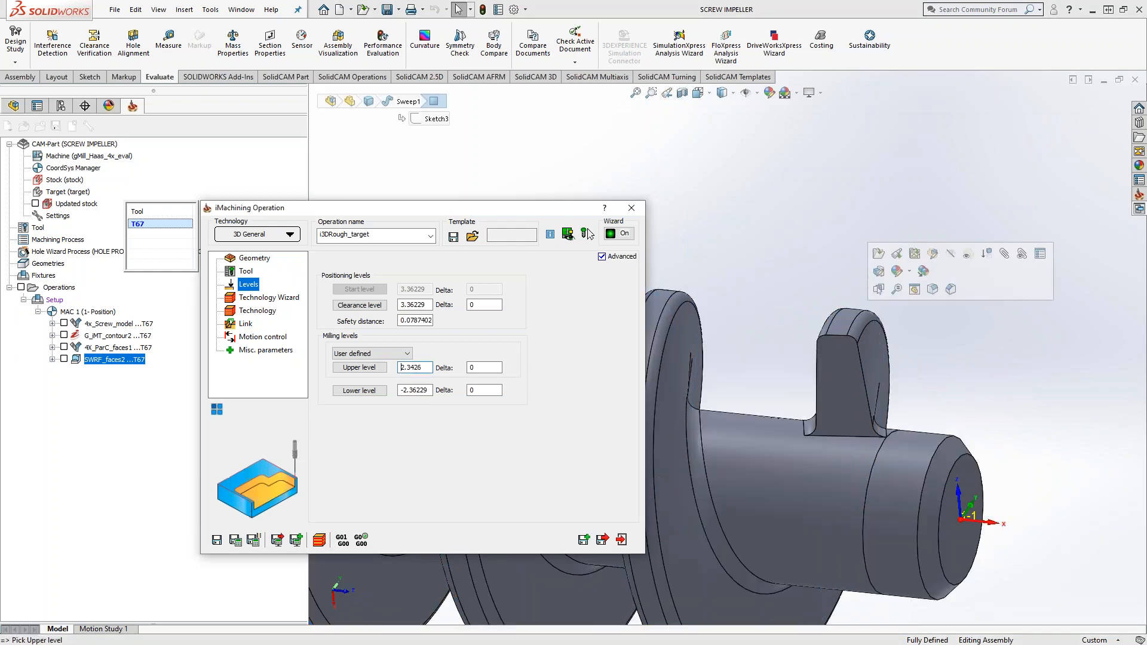
click(359, 390)
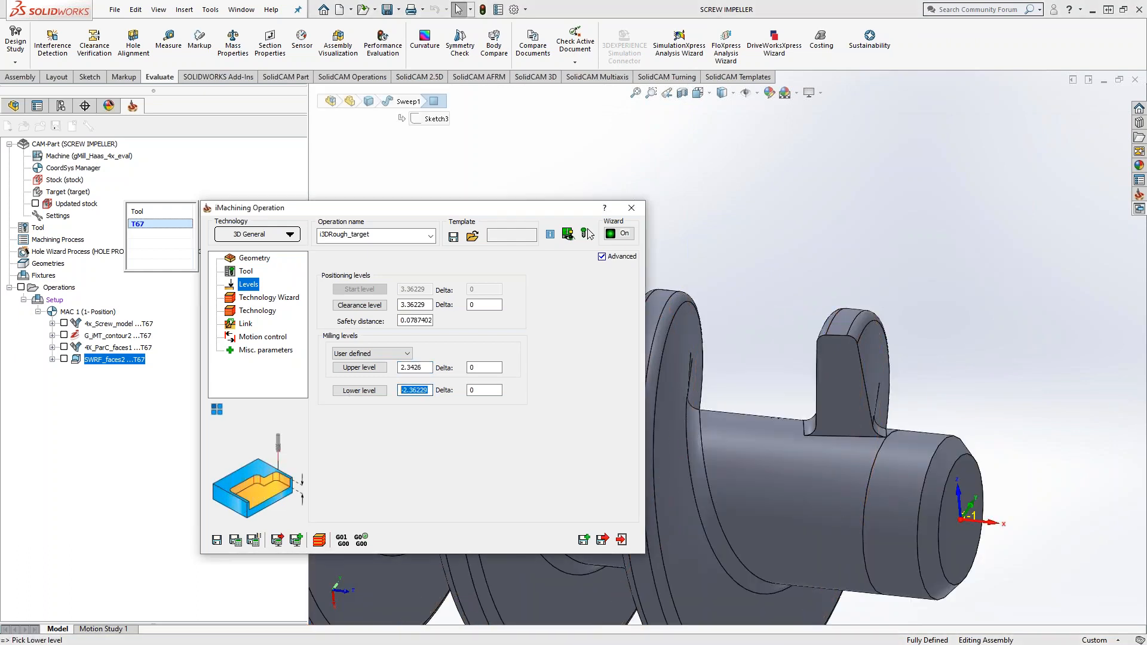
click(770, 457)
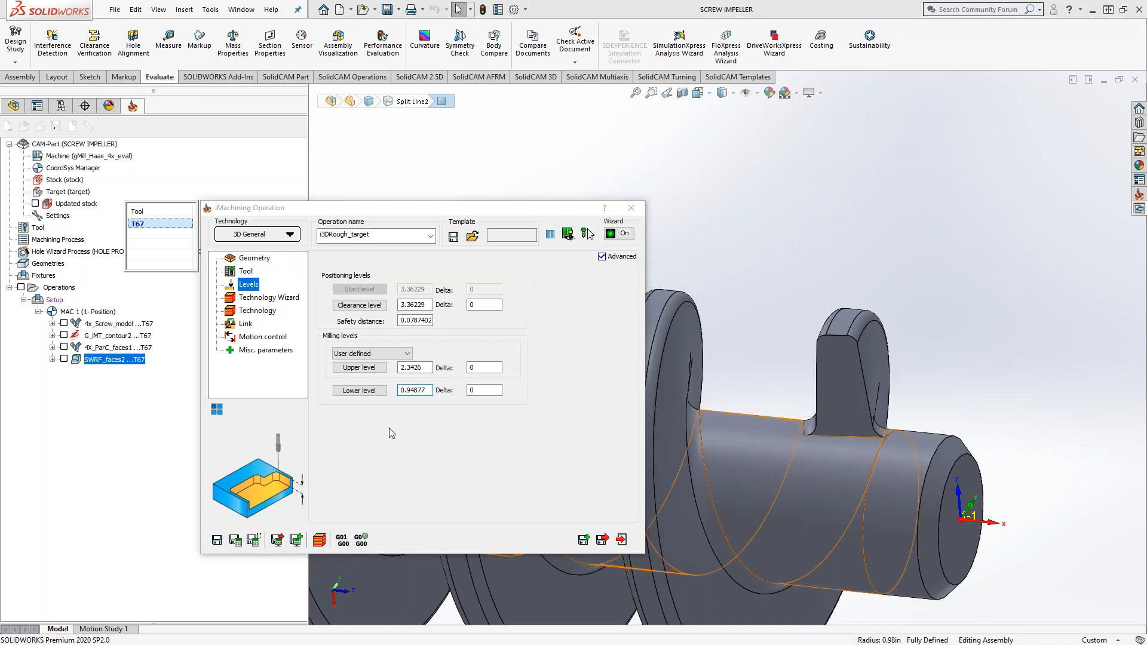
Step: Set the wall offset, floor offset and rest rough scallop of the i3DRough_target operation to 0.02, and save it
click(268, 297)
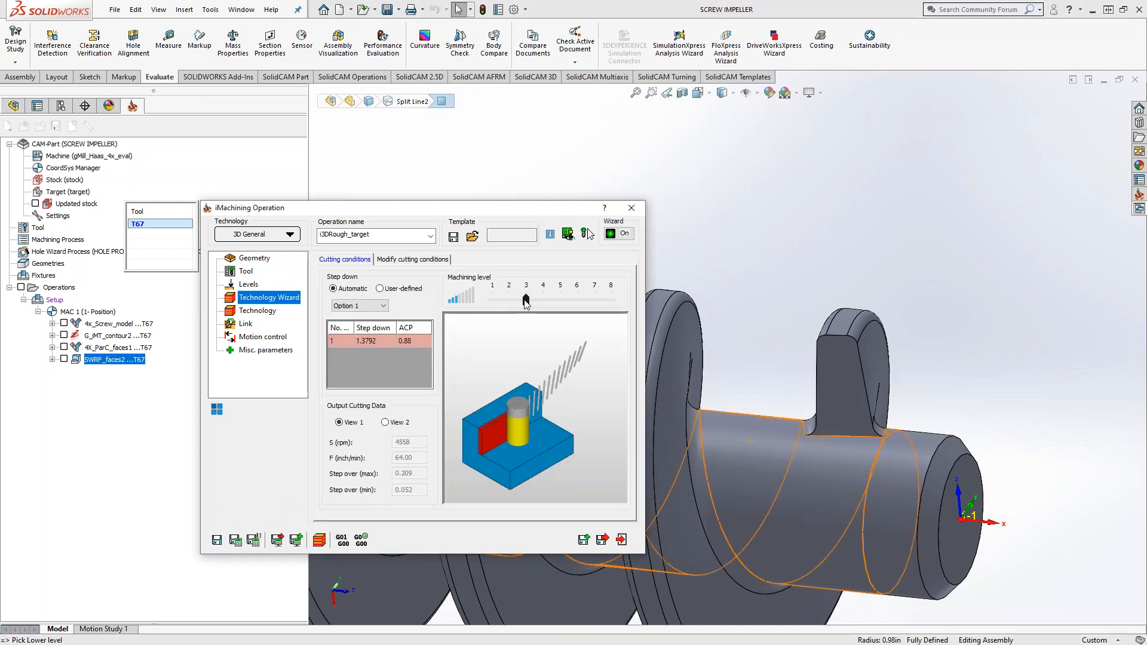
click(412, 258)
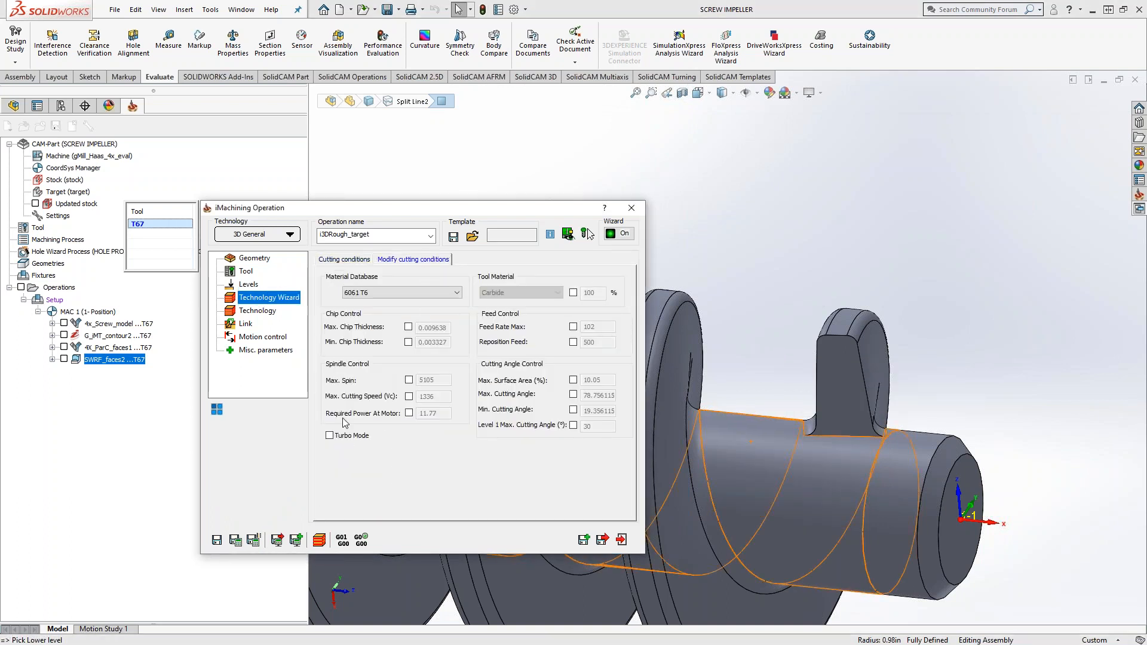
click(248, 312)
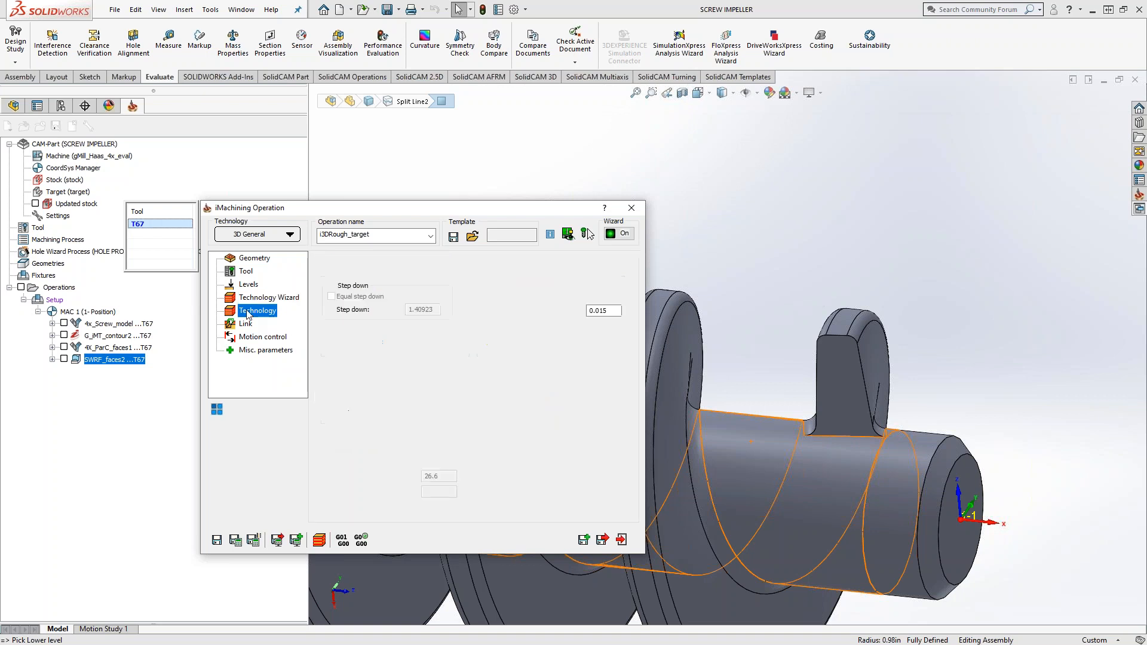
text(.02)
double_click(614, 314)
text(.02)
click(425, 361)
double_click(458, 361)
text(.02)
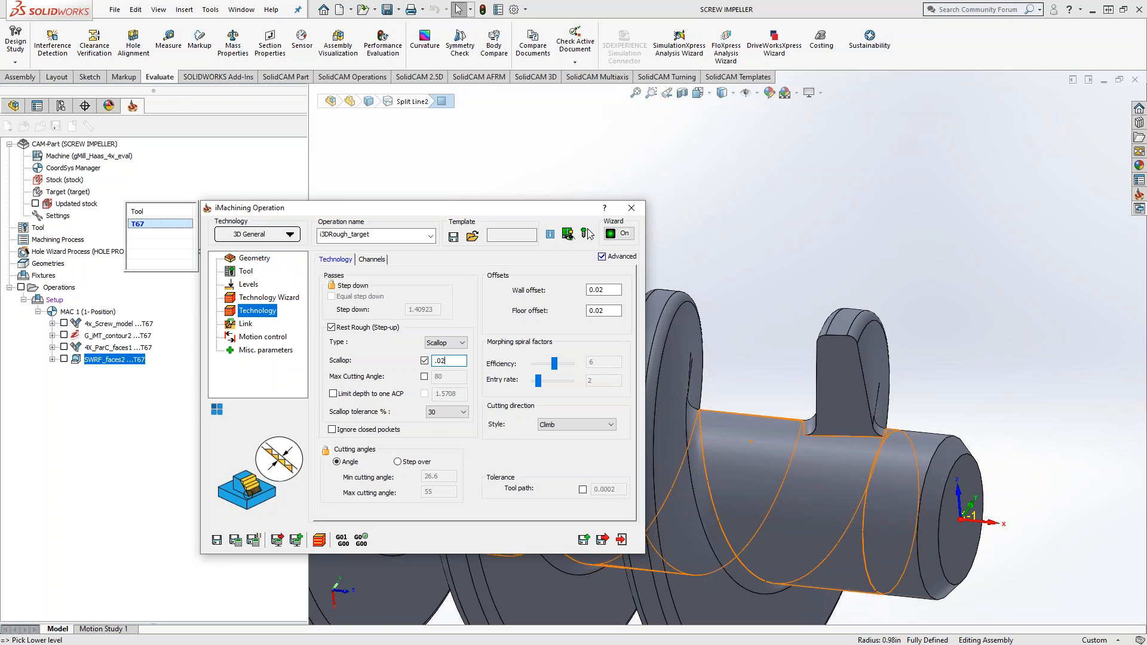
click(217, 541)
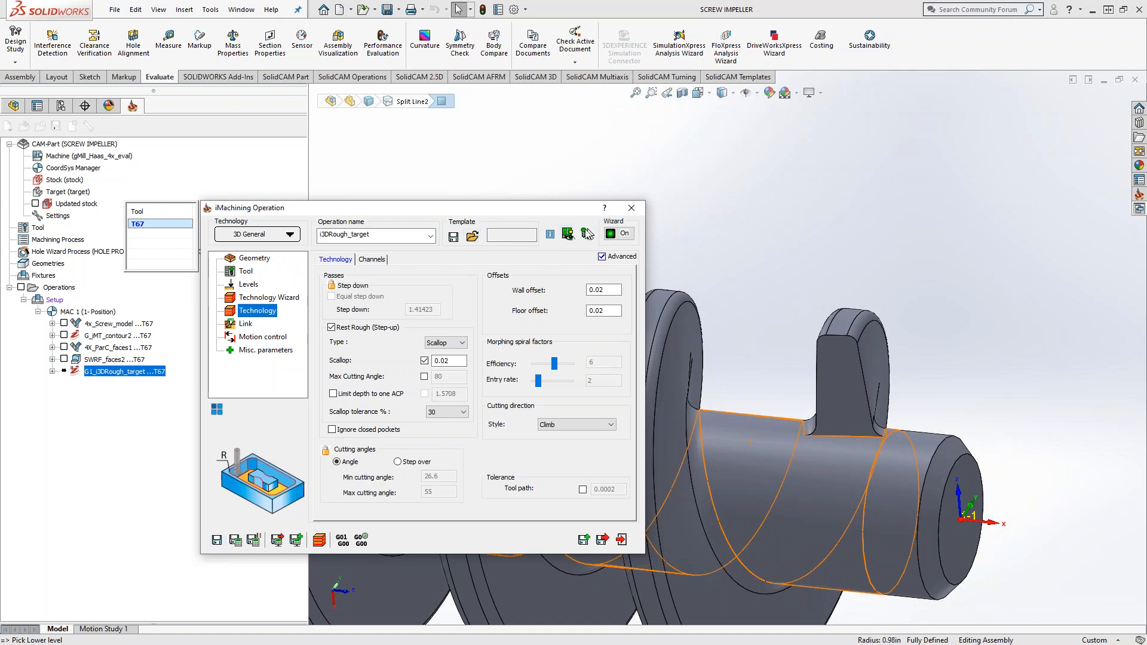
click(631, 208)
Step: Move the G1_i3DRough_target operation to the start of the MAC 1 operations, before 4x_Screw_model
scroll(616, 275, up, 1)
middle_drag(616, 275, 603, 311)
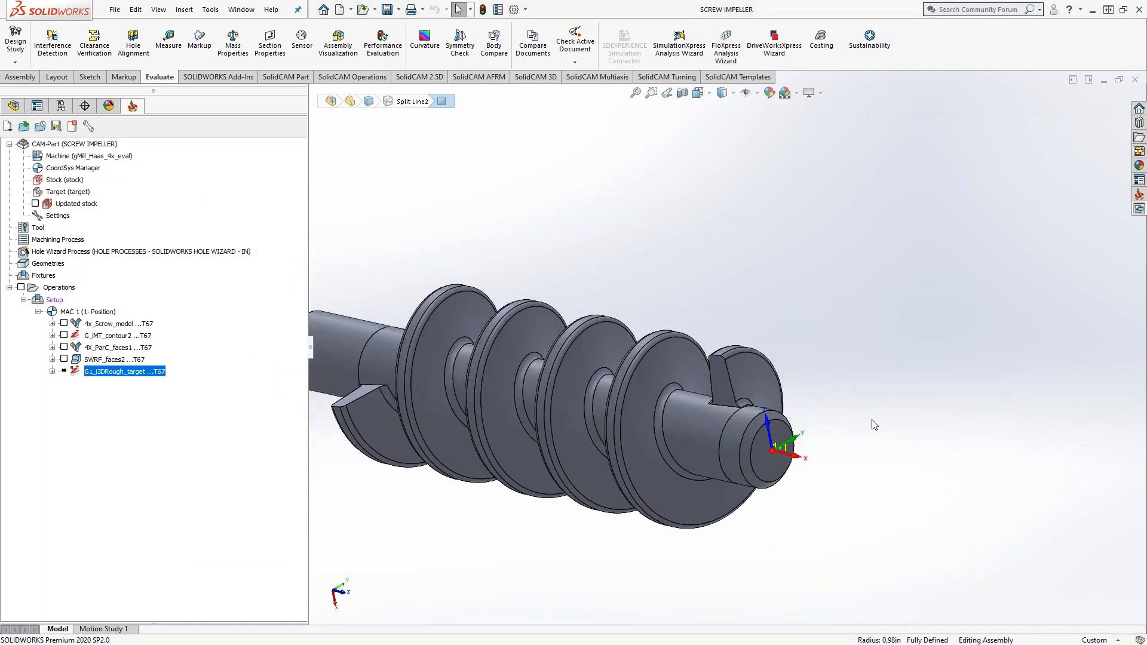
scroll(874, 425, down, 3)
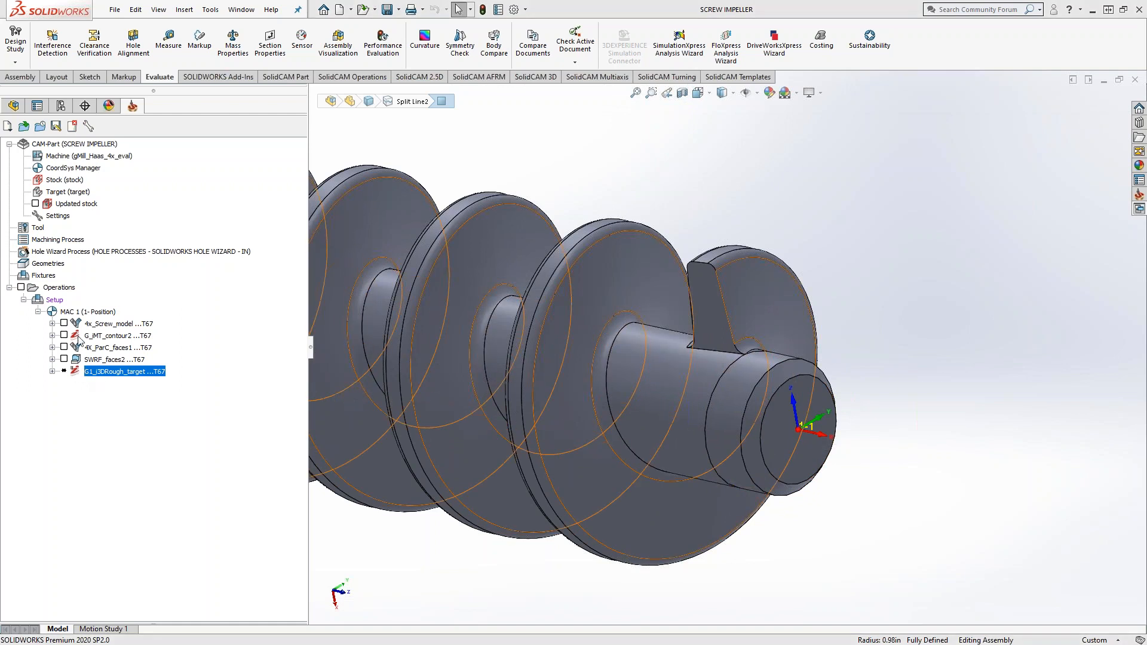
drag(73, 372, 61, 299)
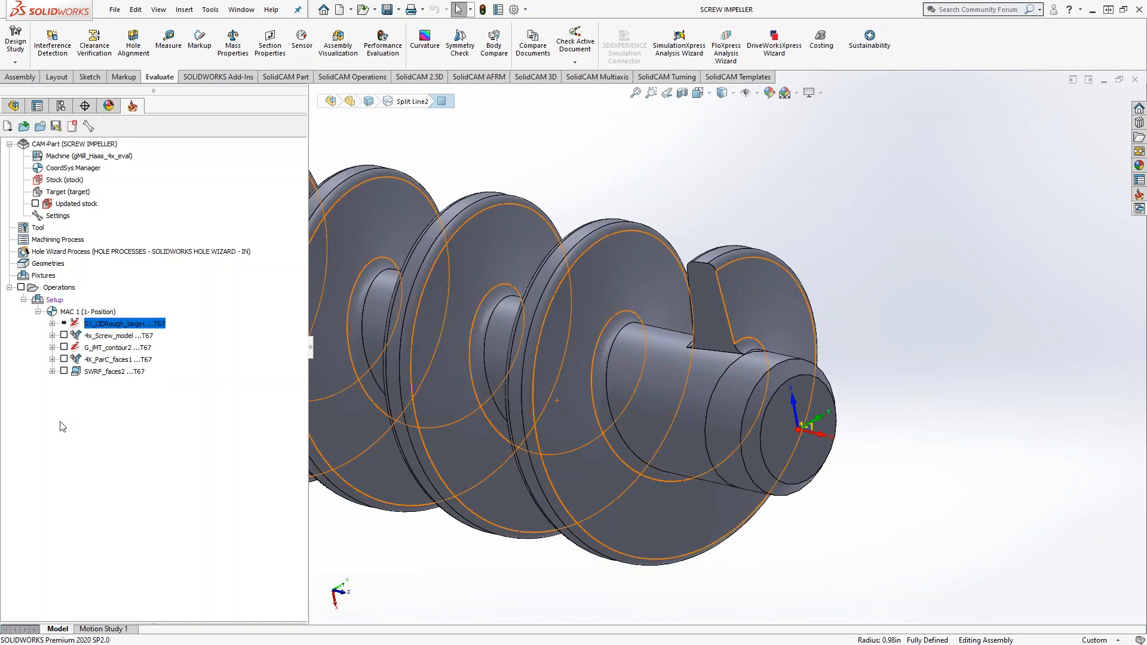
scroll(825, 364, up, 4)
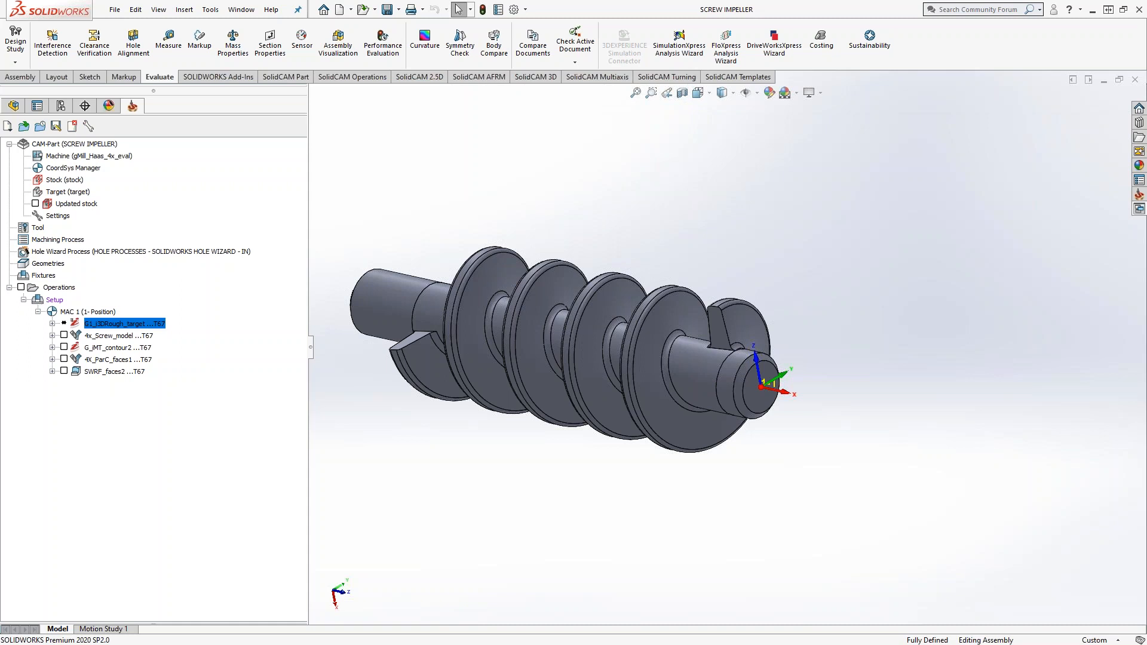
Step: Synchronize and calculate the G1_i3DRough_target operation
right_click(99, 326)
mouse_move(142, 332)
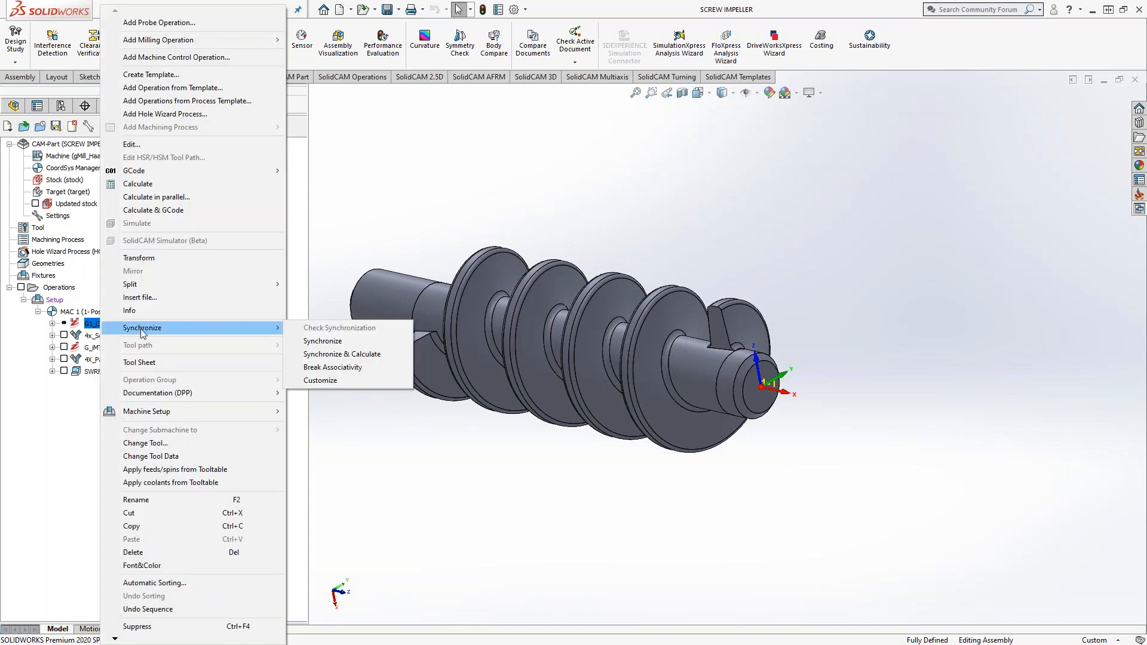
click(360, 354)
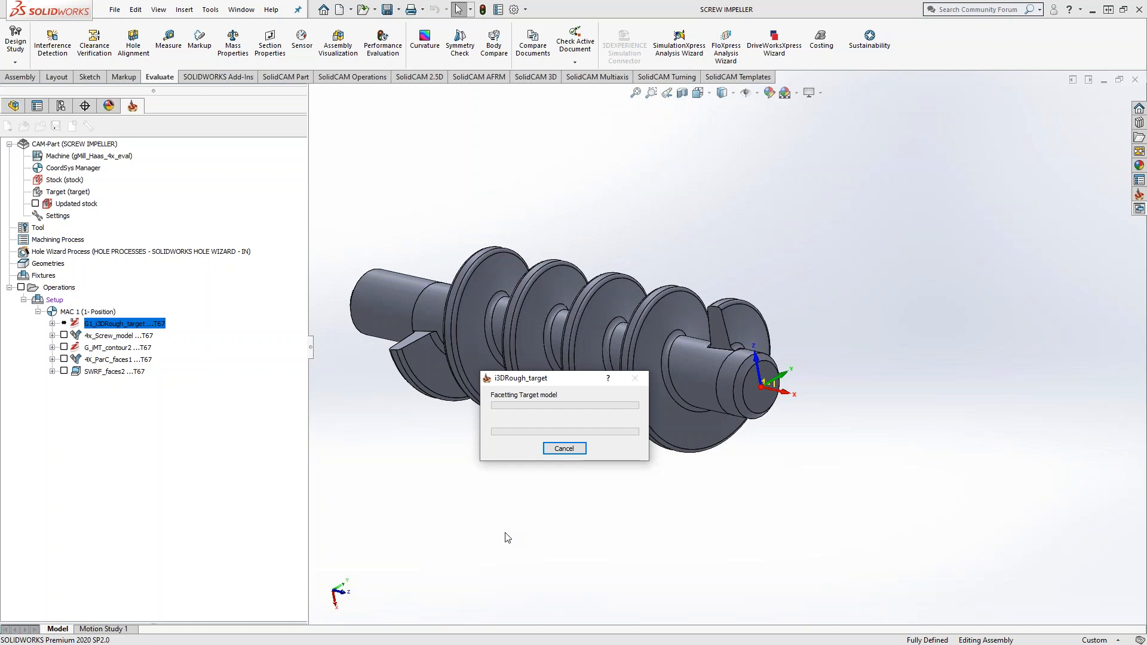
drag(572, 381, 517, 400)
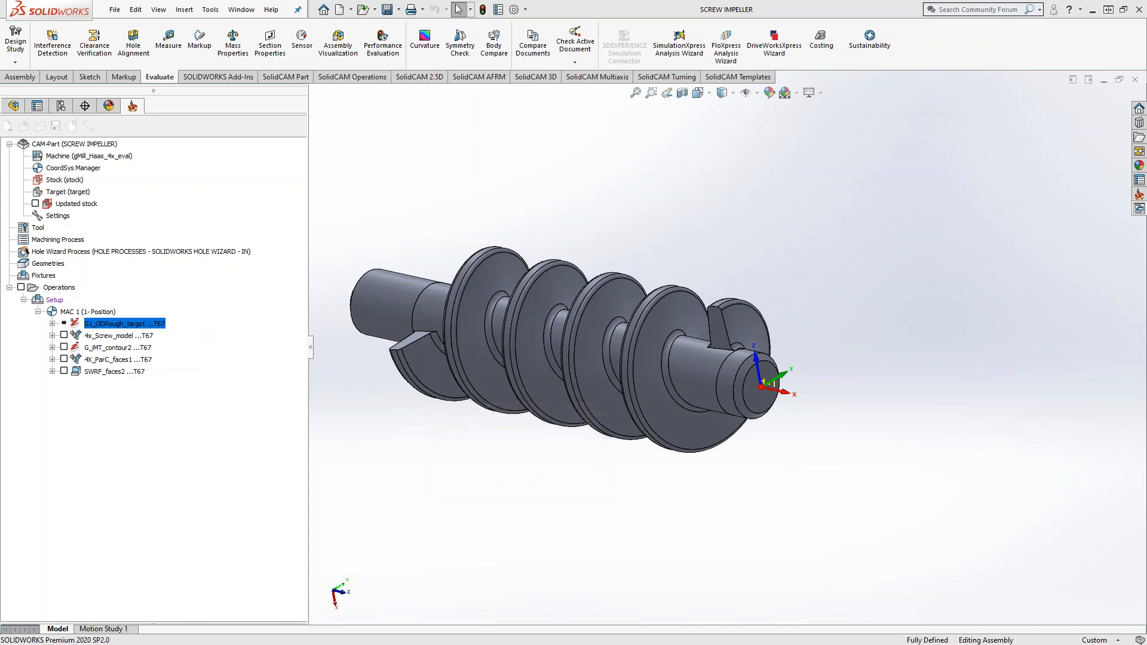
Step: Show the G1_i3DRough_target toolpath on the screw and examine it from different sides
click(64, 324)
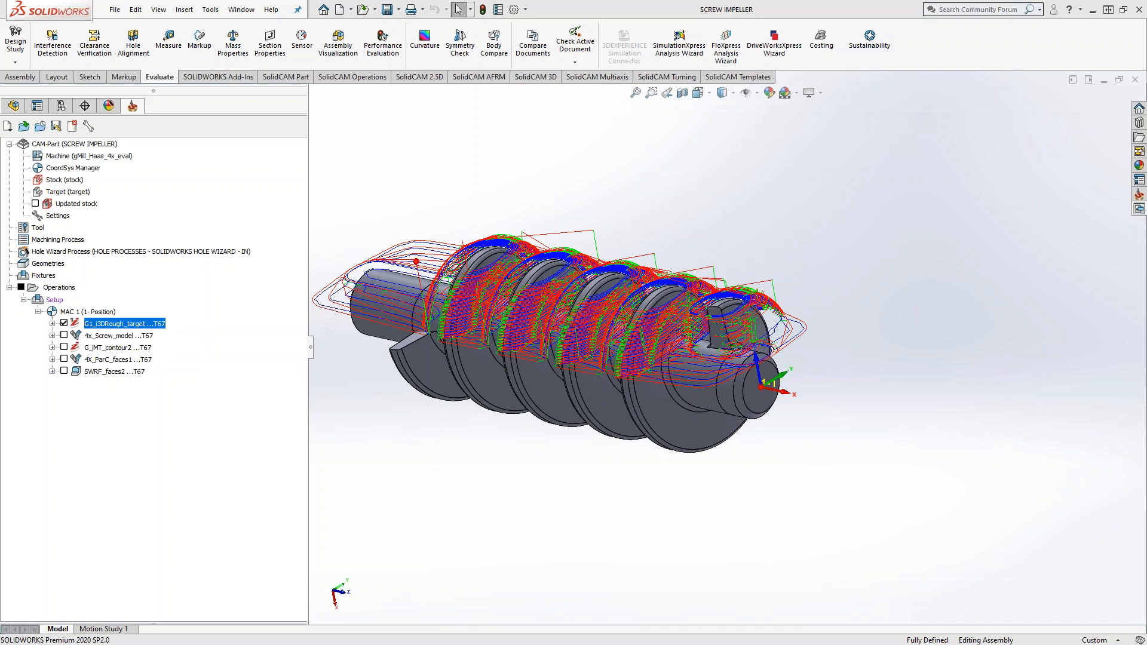
middle_drag(660, 229, 661, 196)
scroll(629, 333, up, 2)
scroll(572, 342, down, 3)
middle_drag(573, 343, 497, 350)
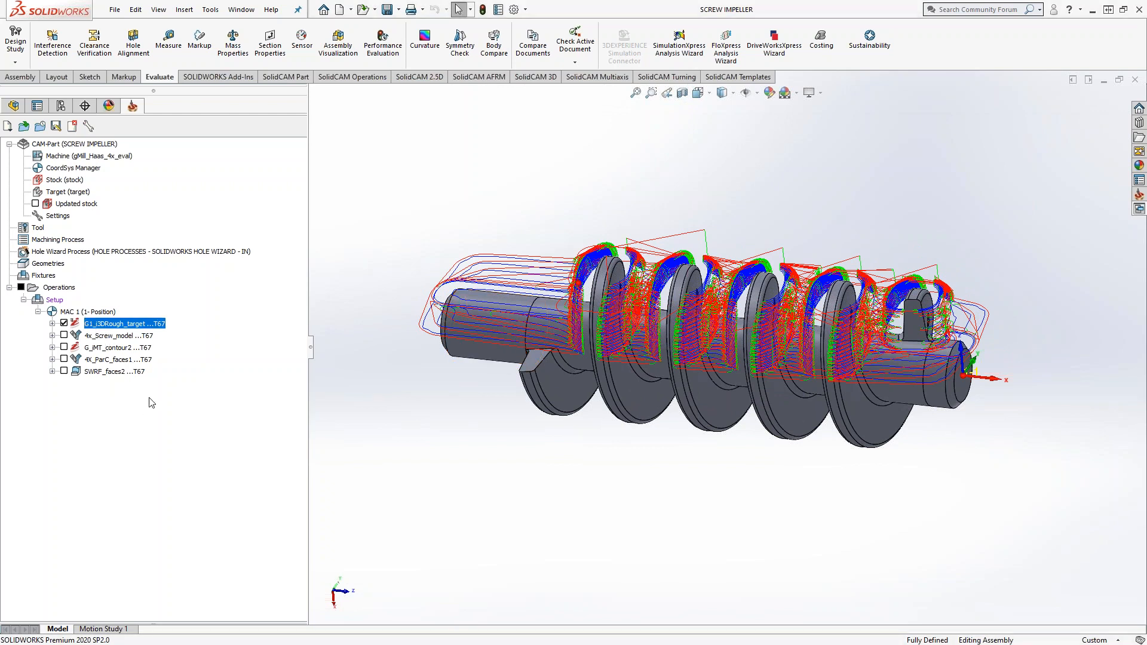
Step: Reopen the G1_i3DRough_target operation and check its geometry and milling levels against the toolpath on the screw
double_click(126, 324)
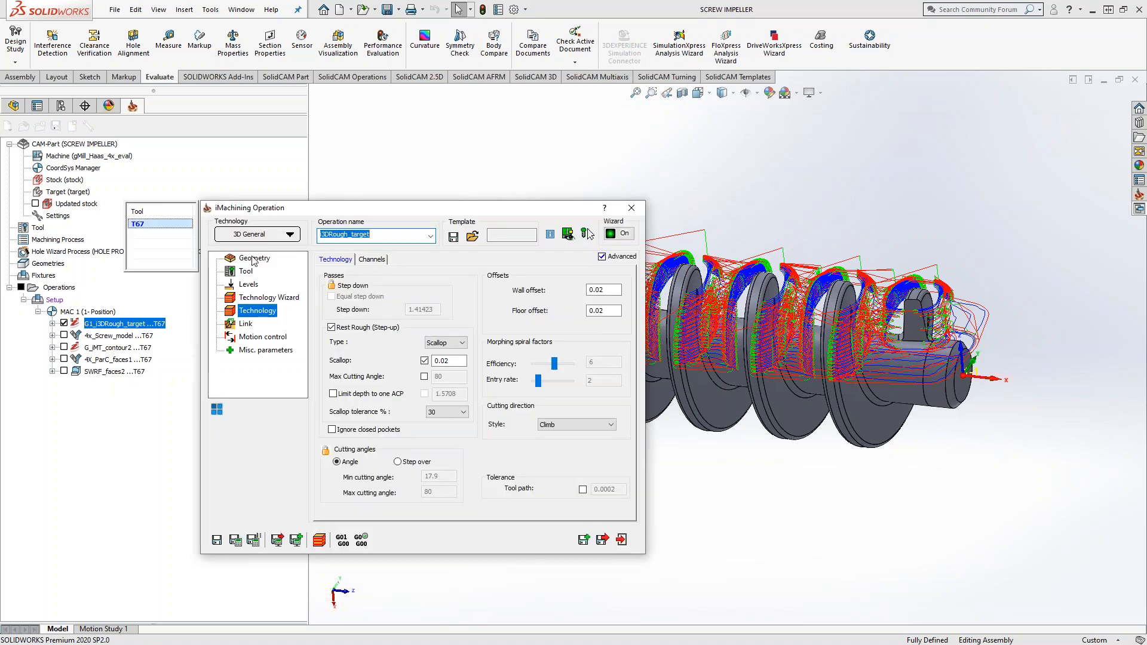
click(255, 263)
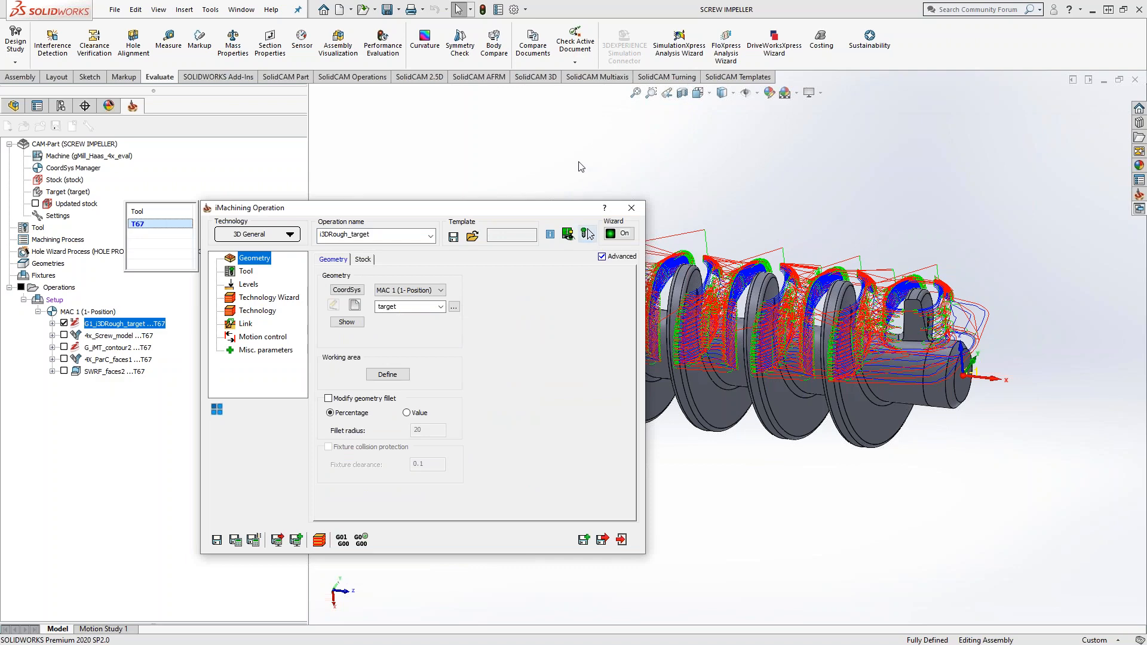
drag(483, 210, 357, 175)
scroll(645, 336, up, 3)
scroll(645, 335, down, 4)
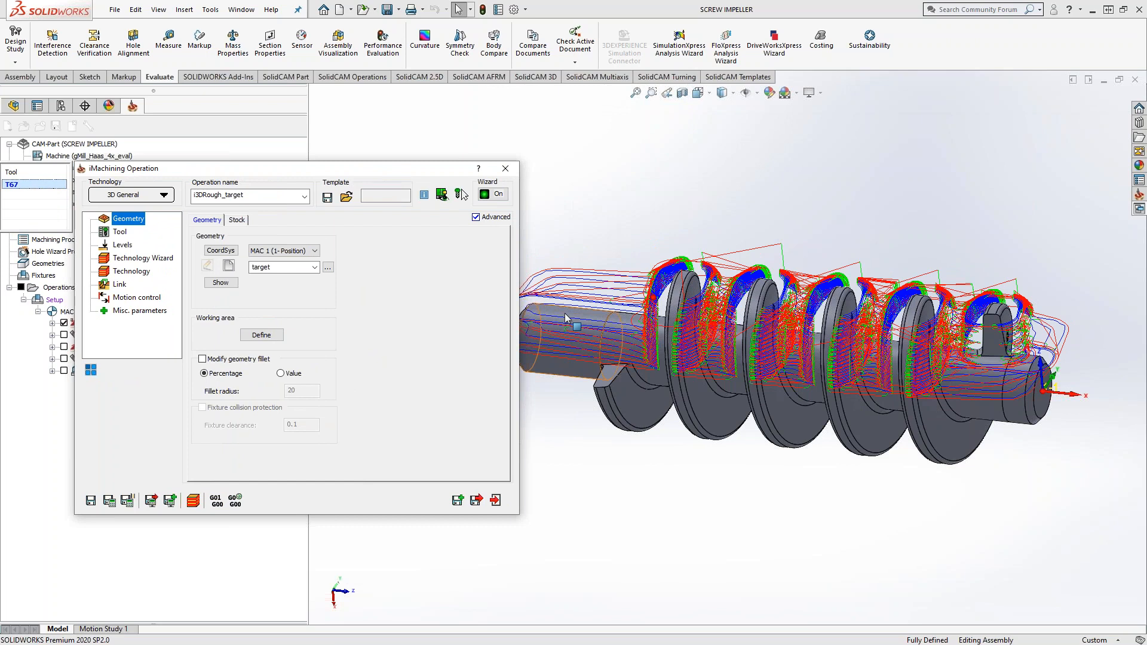
middle_drag(763, 346, 752, 376)
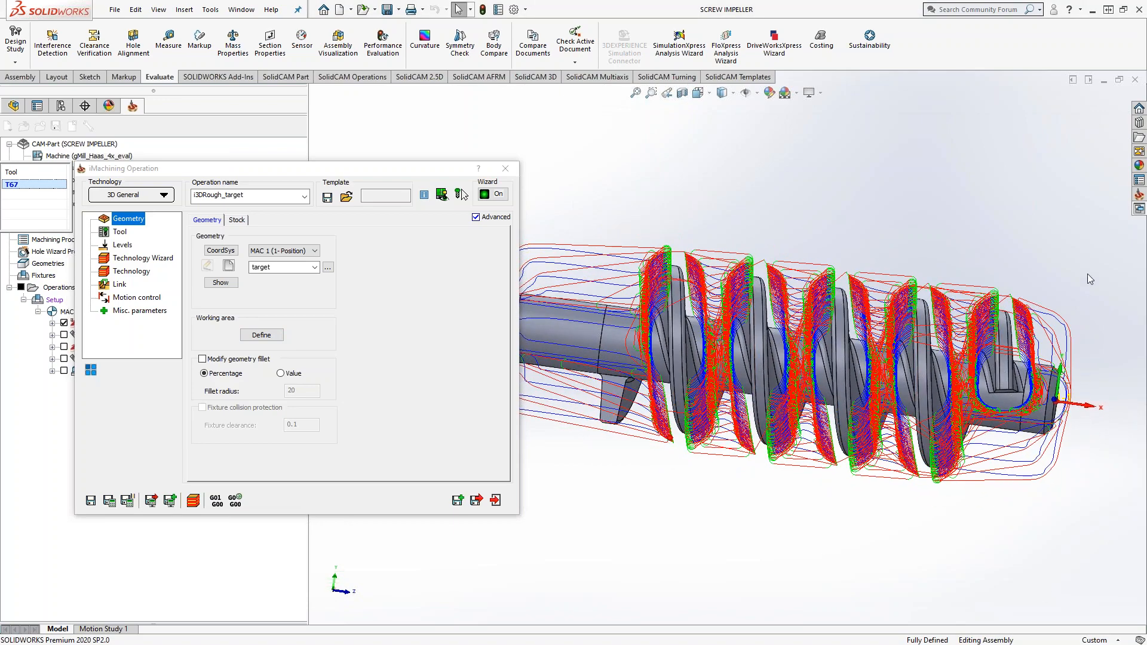
middle_drag(1070, 292, 861, 293)
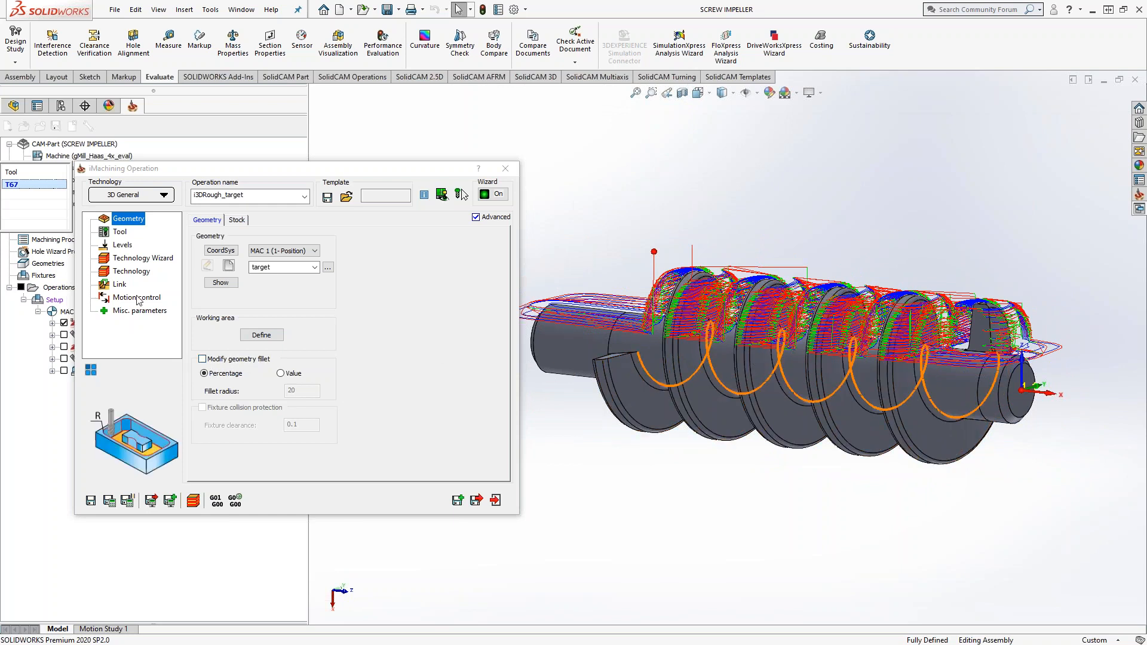
click(123, 245)
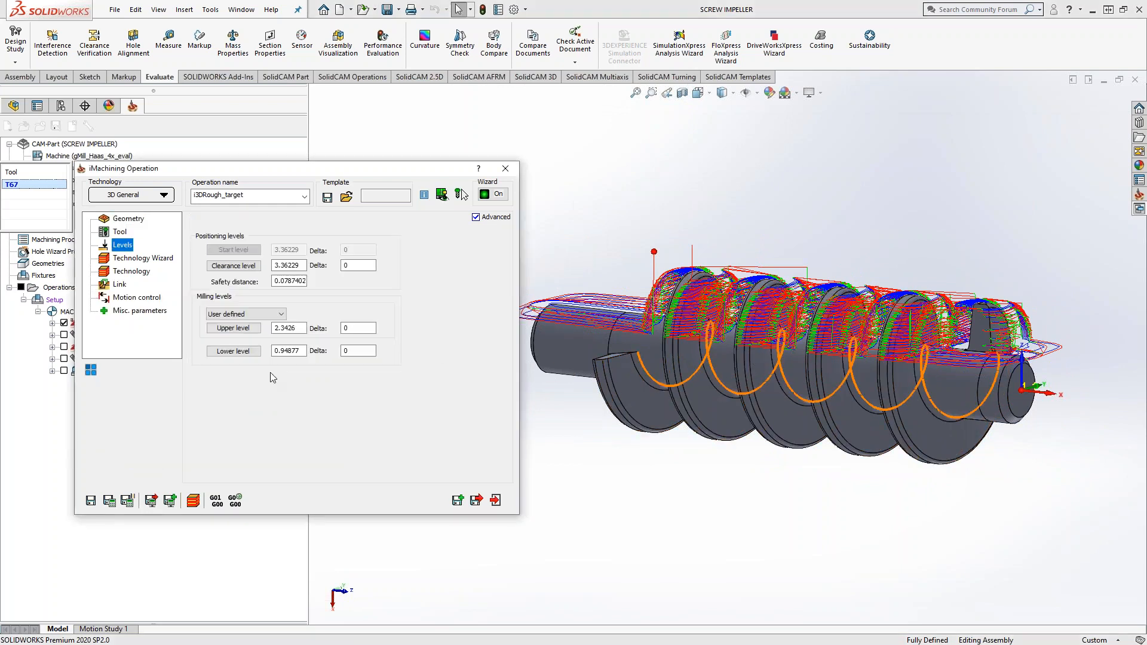
click(305, 351)
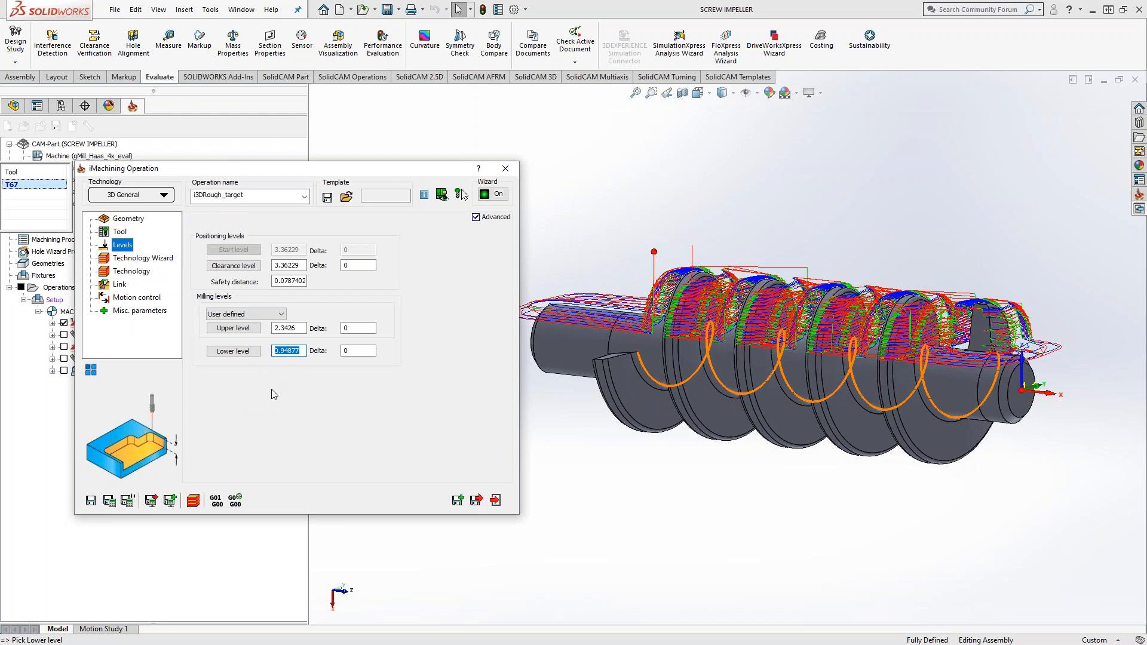
middle_drag(944, 389, 907, 404)
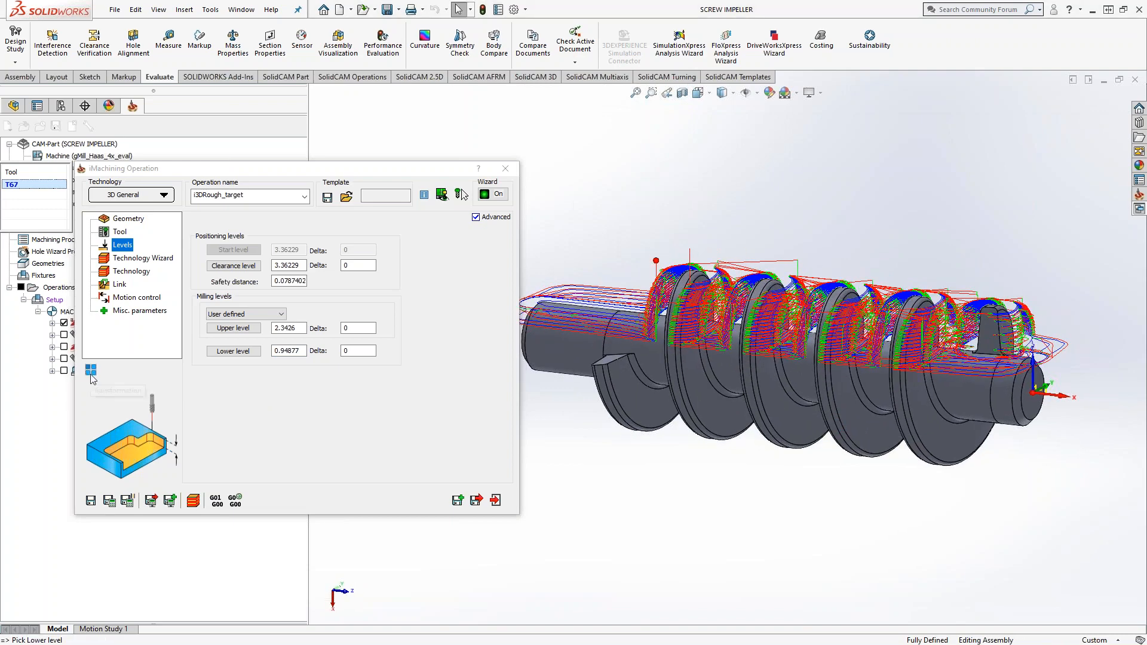
Step: Add a 4 Axis transformation to the operation that includes the original and three further rotations in 90° steps, and save it
click(90, 375)
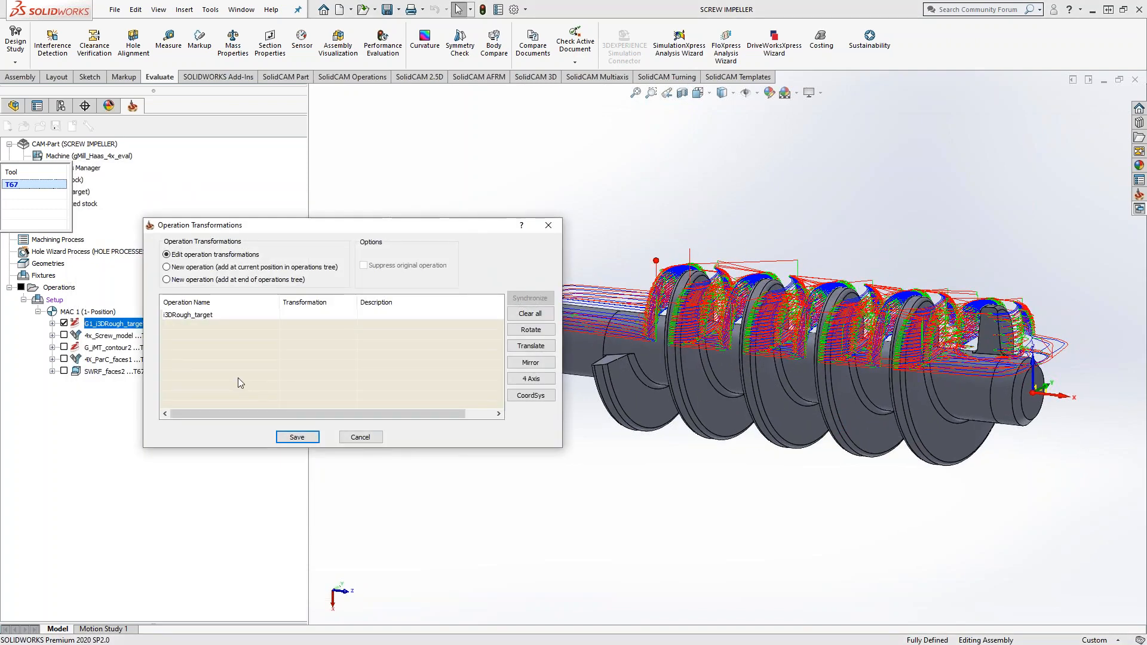
click(528, 380)
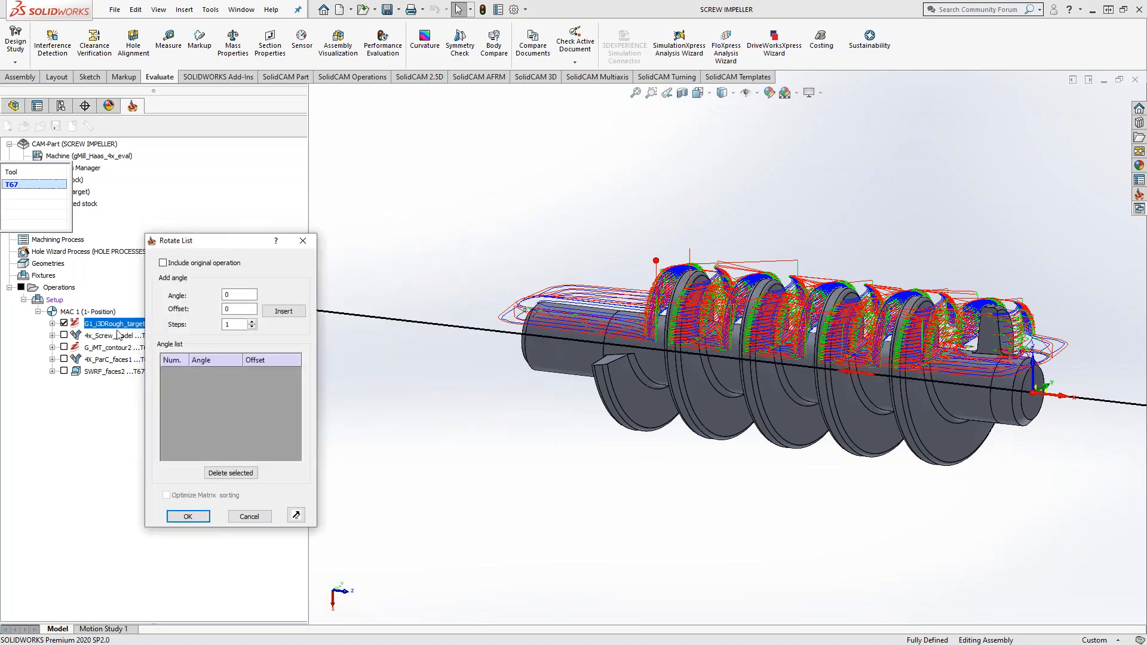
click(163, 264)
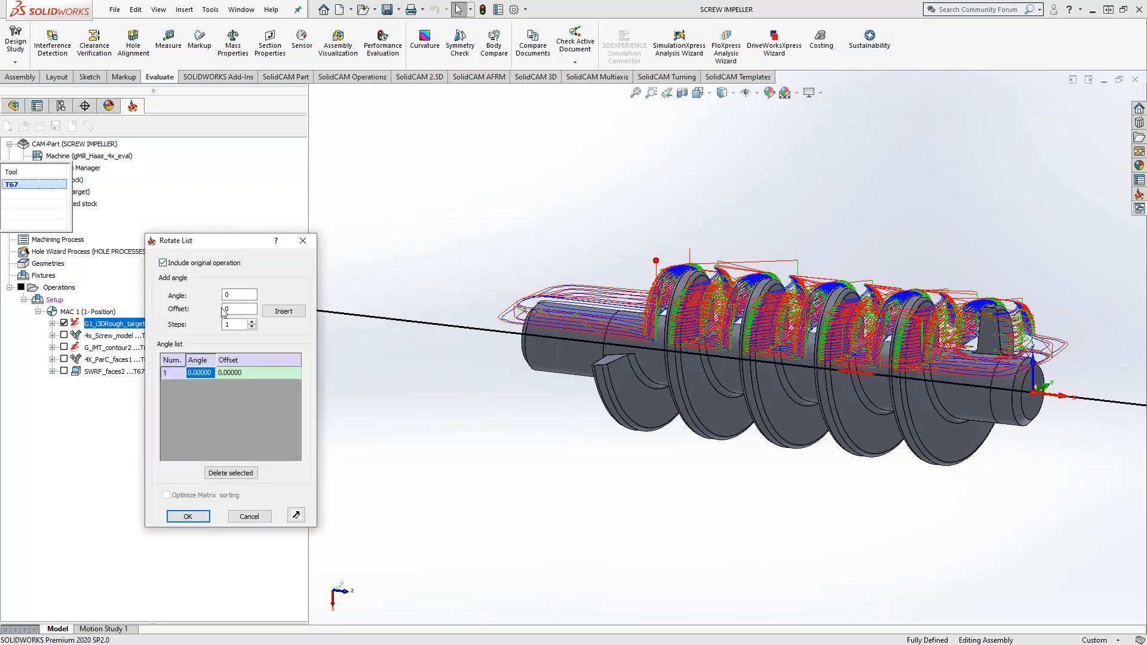
double_click(227, 294)
text(90)
key(Tab)
key(Tab)
text(3)
click(284, 312)
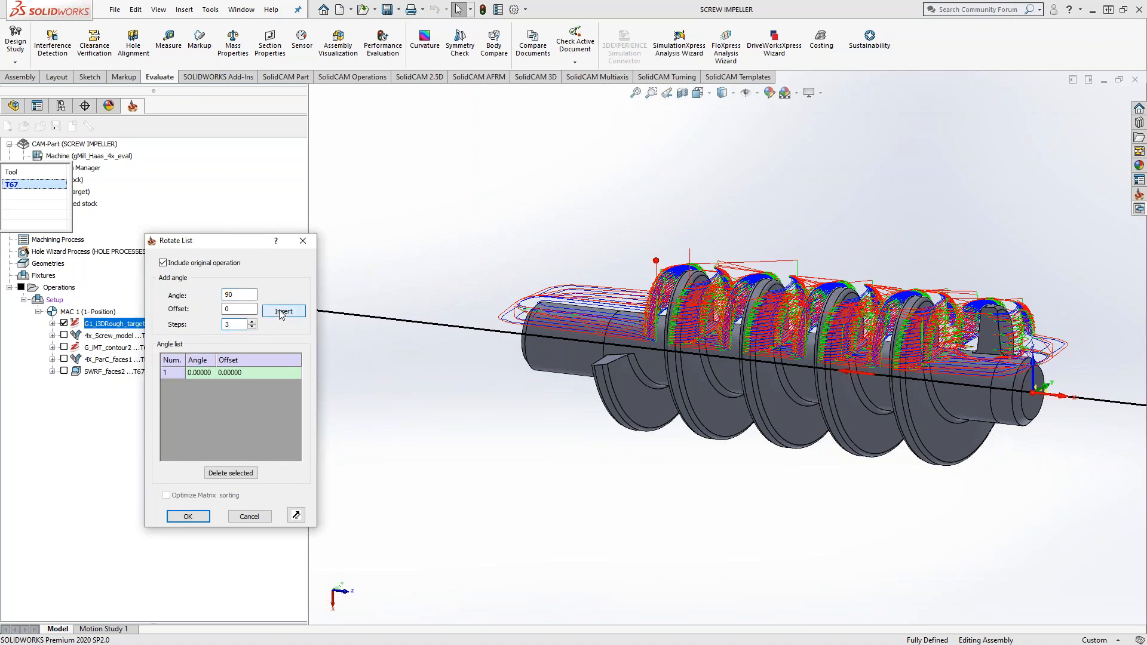
click(187, 517)
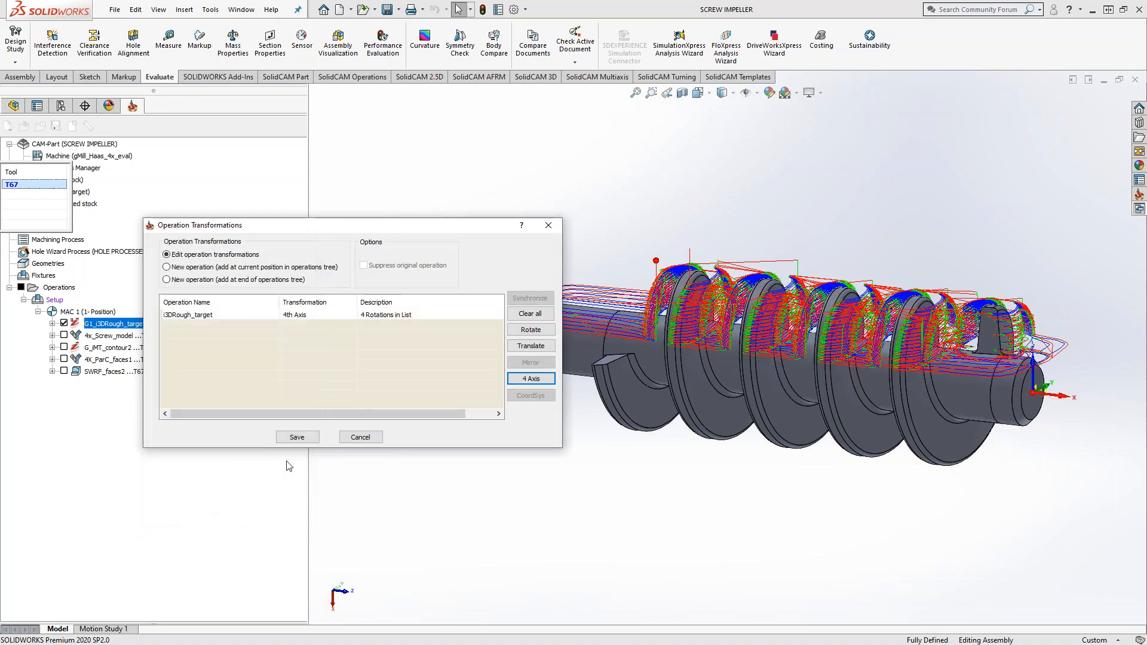
click(304, 441)
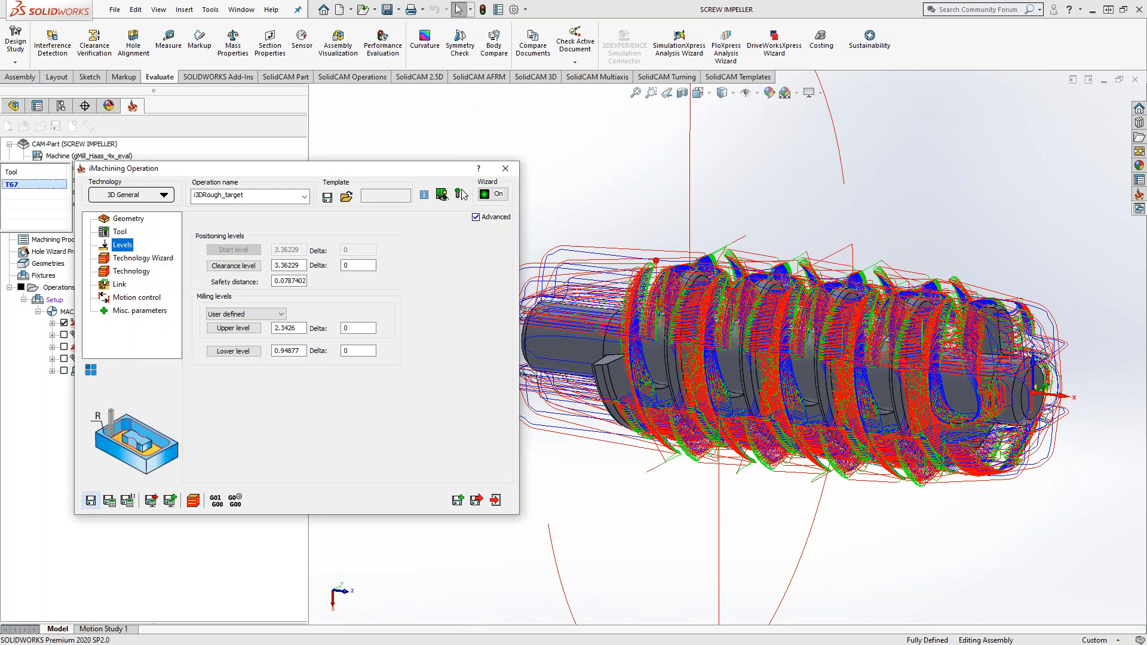
Step: Close the operation, examine the rotated G1_i3DRough_target toolpath around the whole screw and near the shaft end, and hide it
middle_drag(686, 411, 642, 409)
click(505, 168)
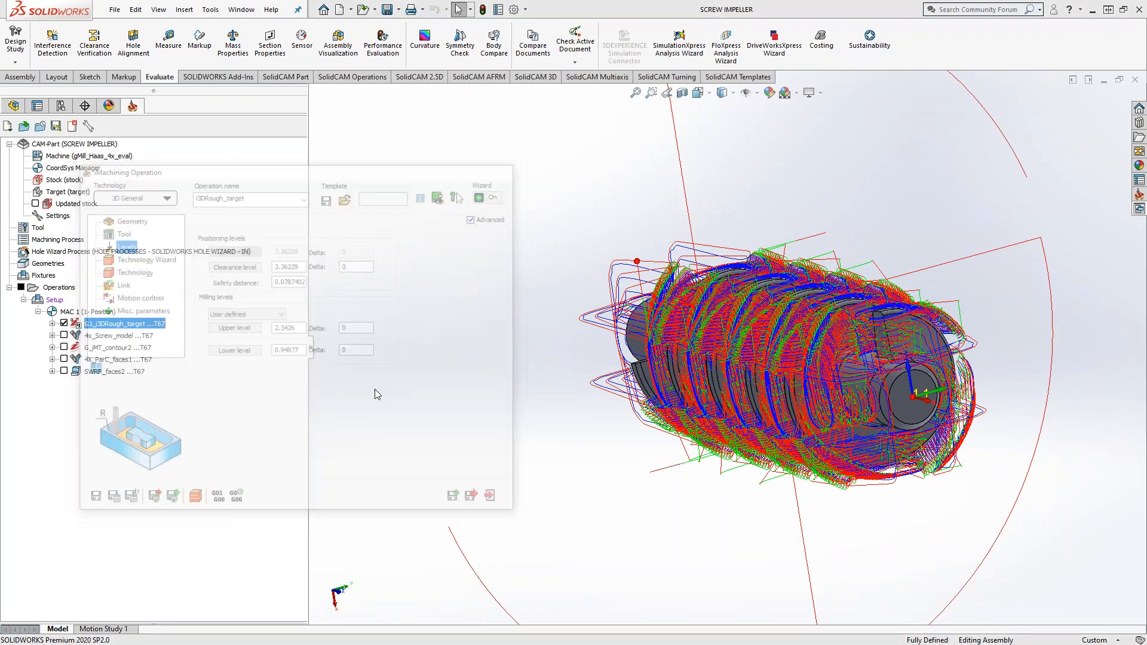
click(64, 324)
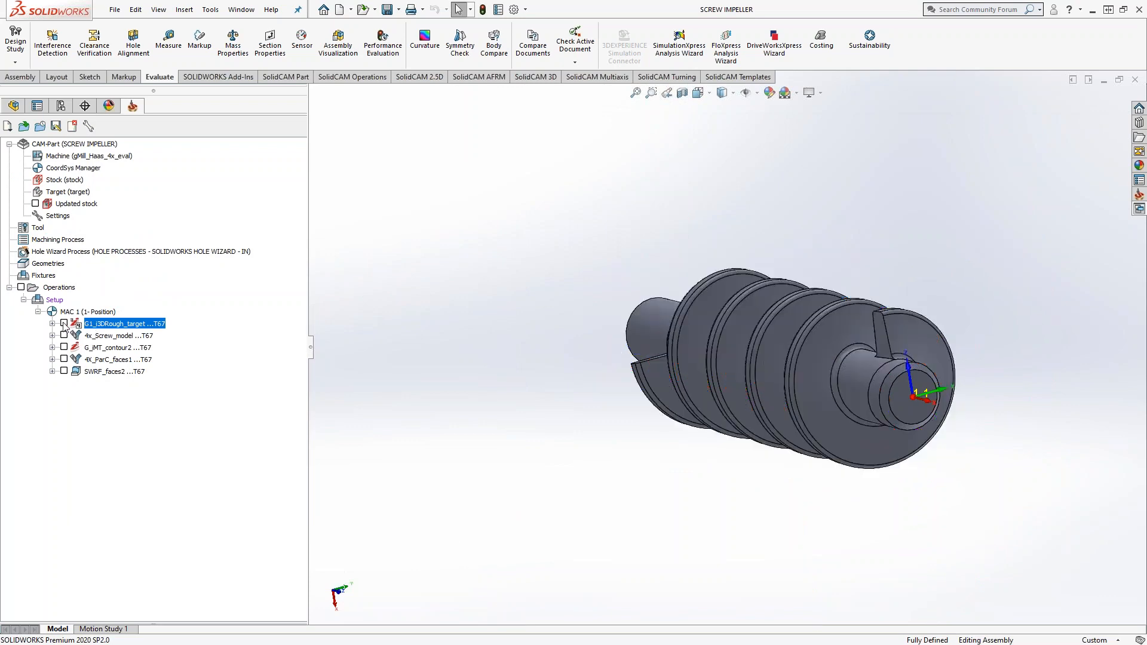
middle_drag(896, 400, 656, 400)
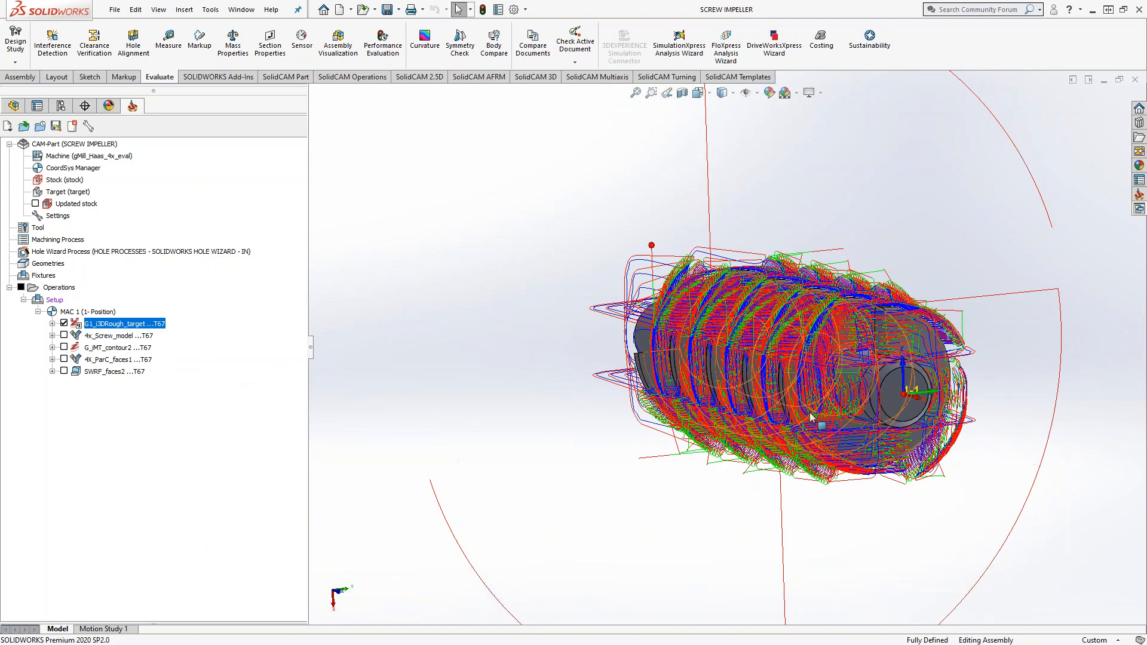
scroll(811, 418, down, 6)
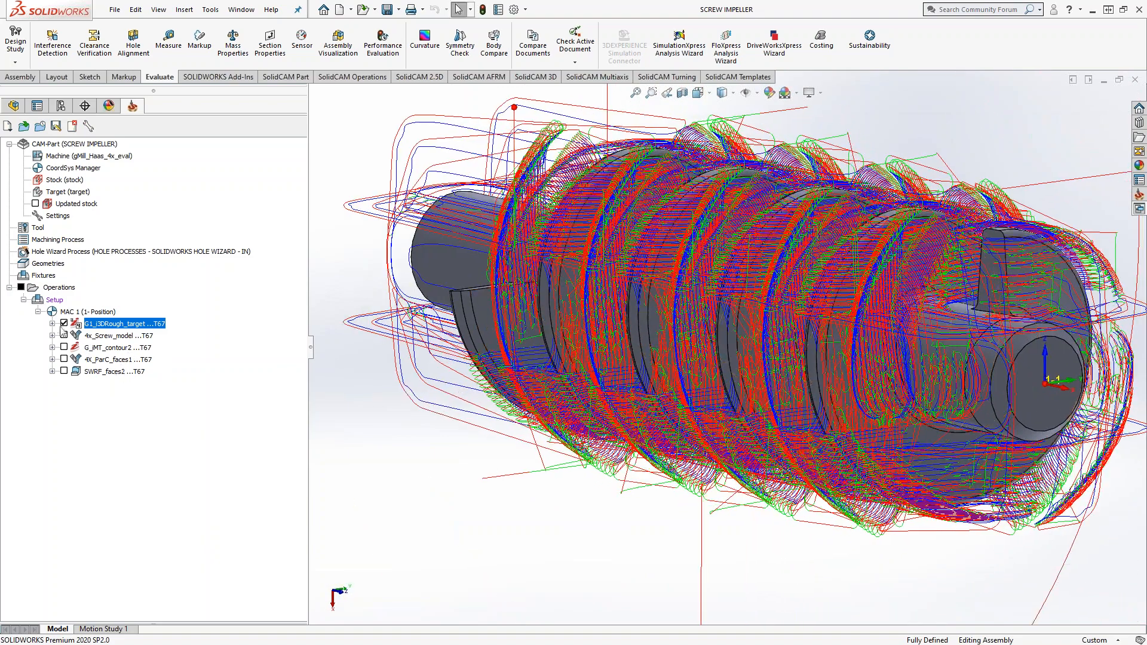
click(63, 324)
scroll(940, 354, down, 6)
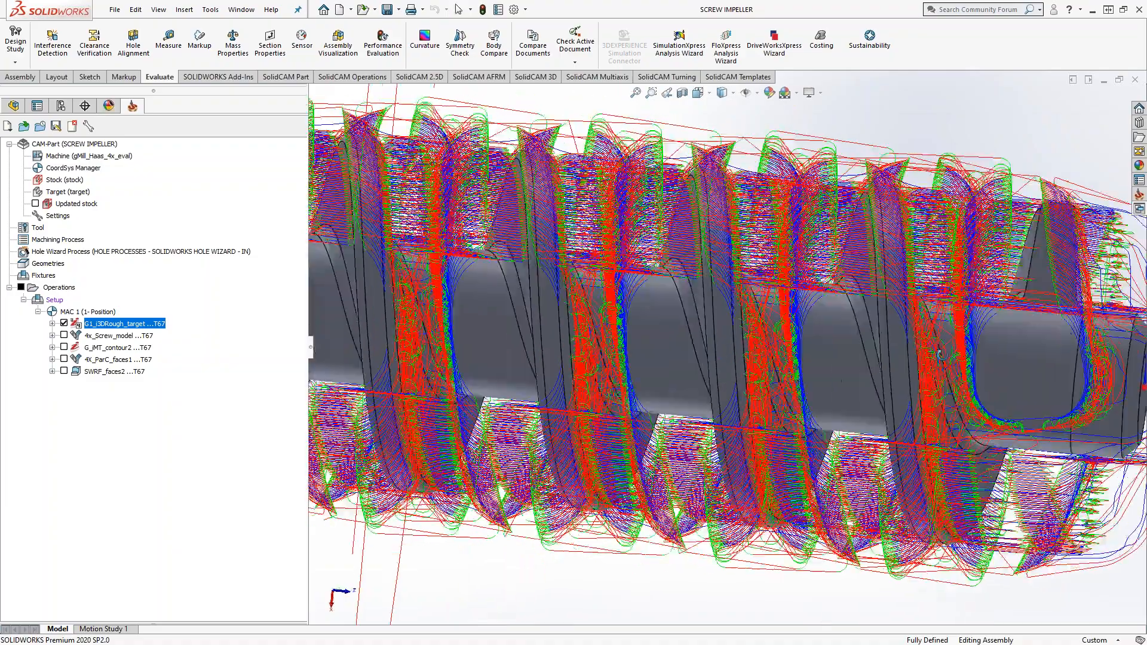
middle_drag(940, 353, 543, 348)
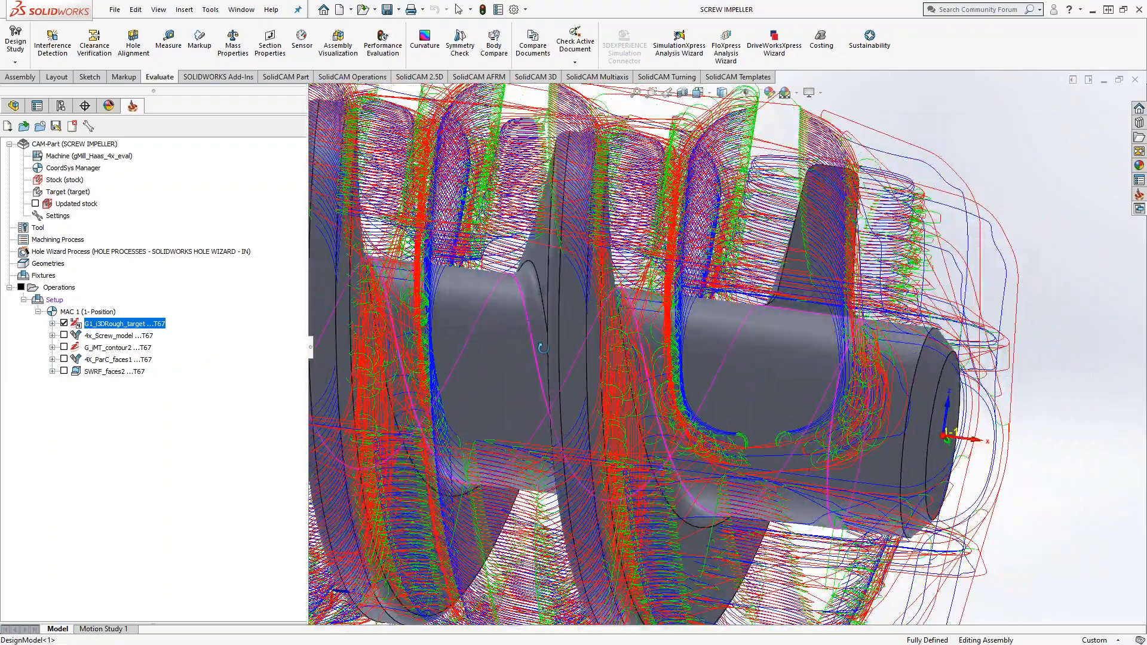
click(64, 324)
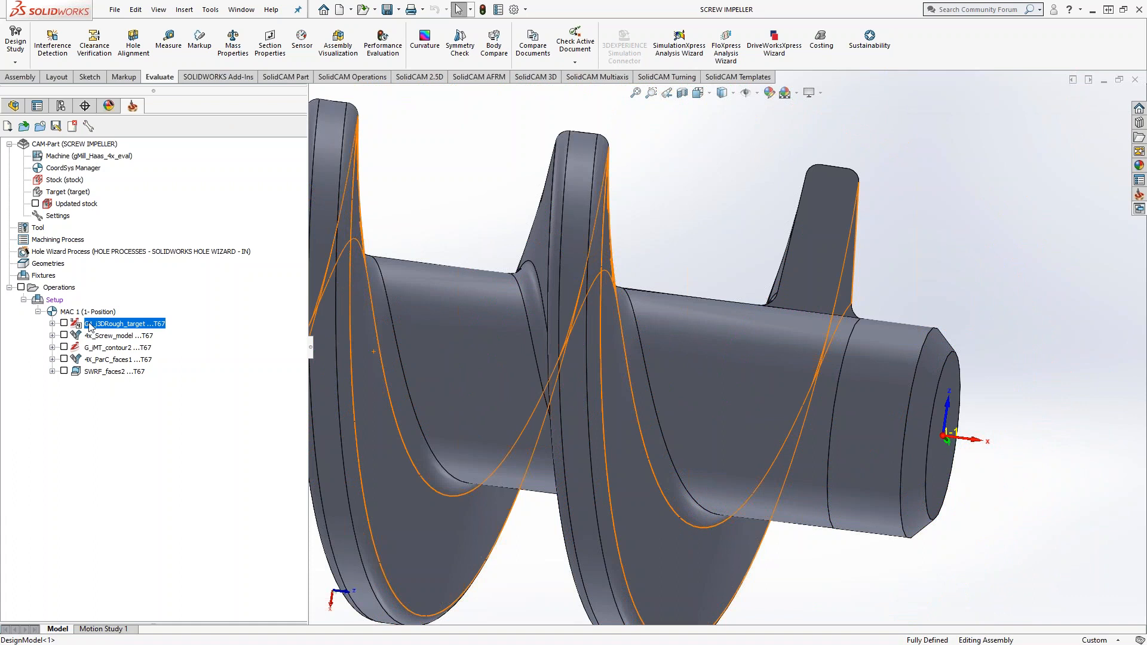
Step: Delete the 4th-axis transformation from the G1_i3DRough_target operation and save the change
right_click(90, 327)
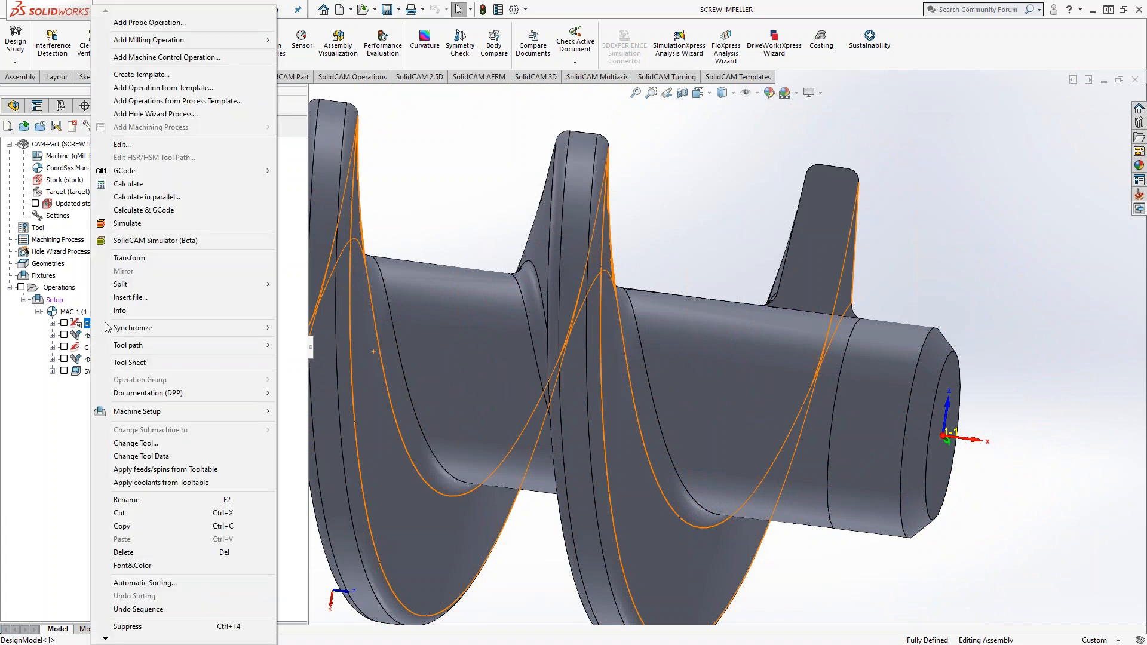
click(133, 263)
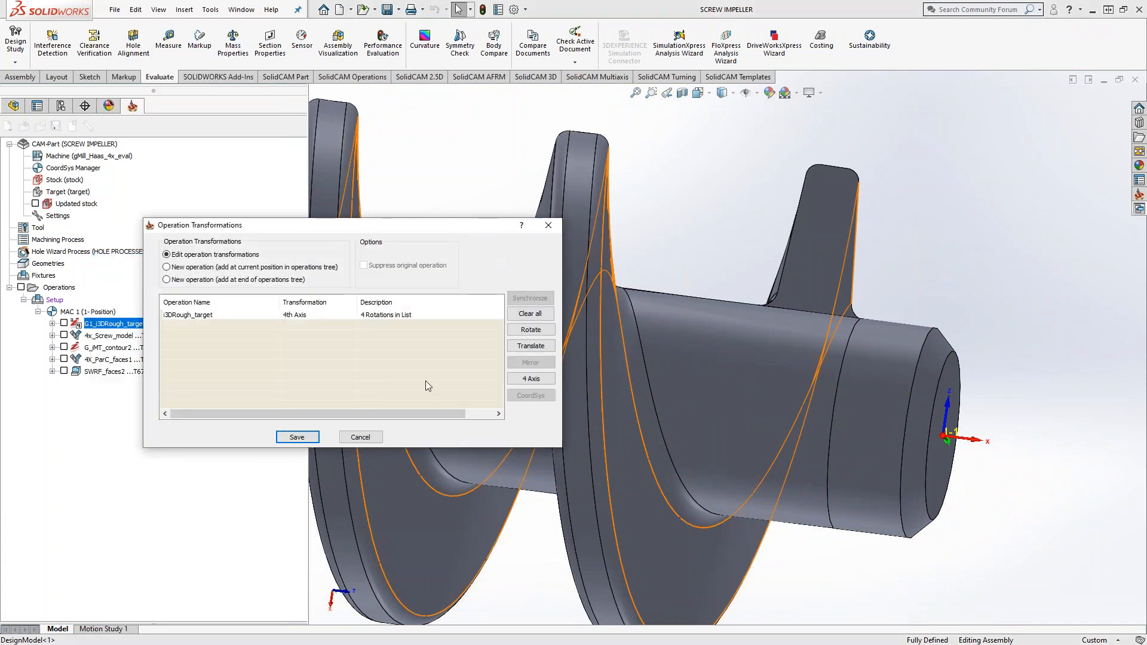
right_click(329, 314)
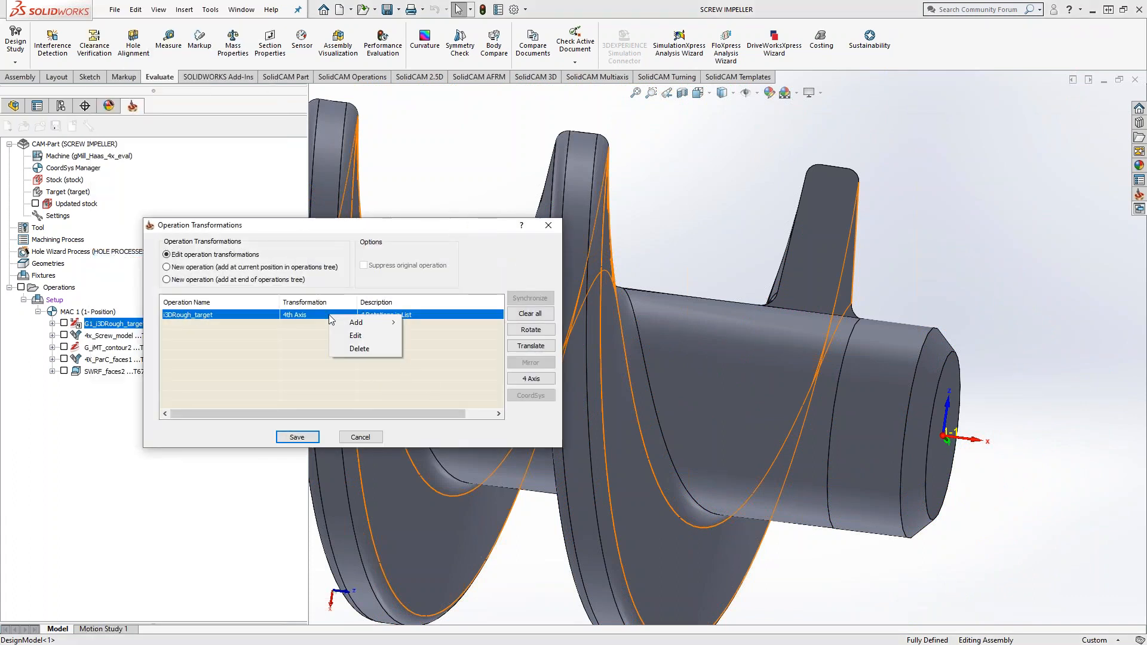
click(361, 354)
click(307, 439)
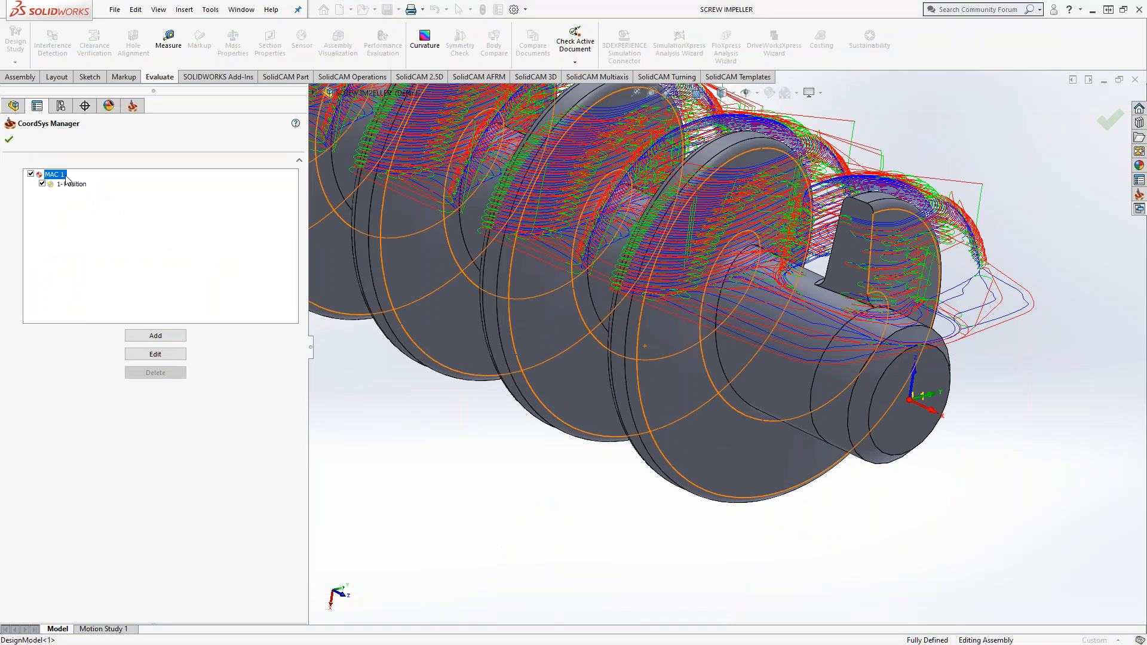
Step: Start transformed copies of the MAC 1 position as a 4 Axis rotation with a 90° angle and 3 steps
right_click(67, 175)
click(77, 270)
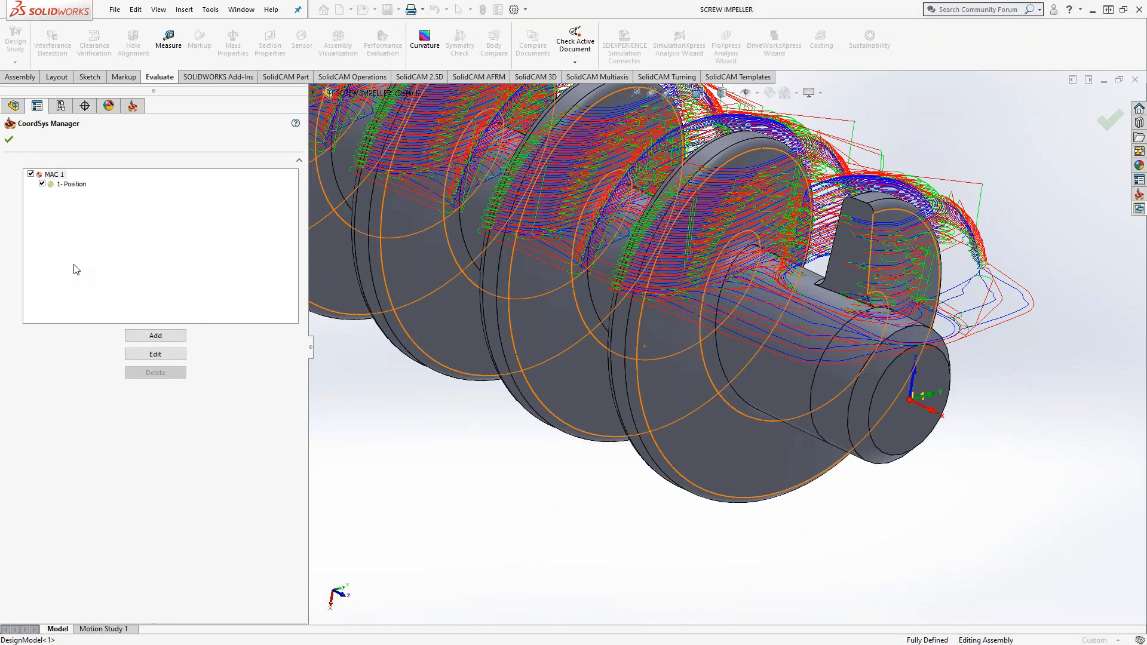
right_click(66, 186)
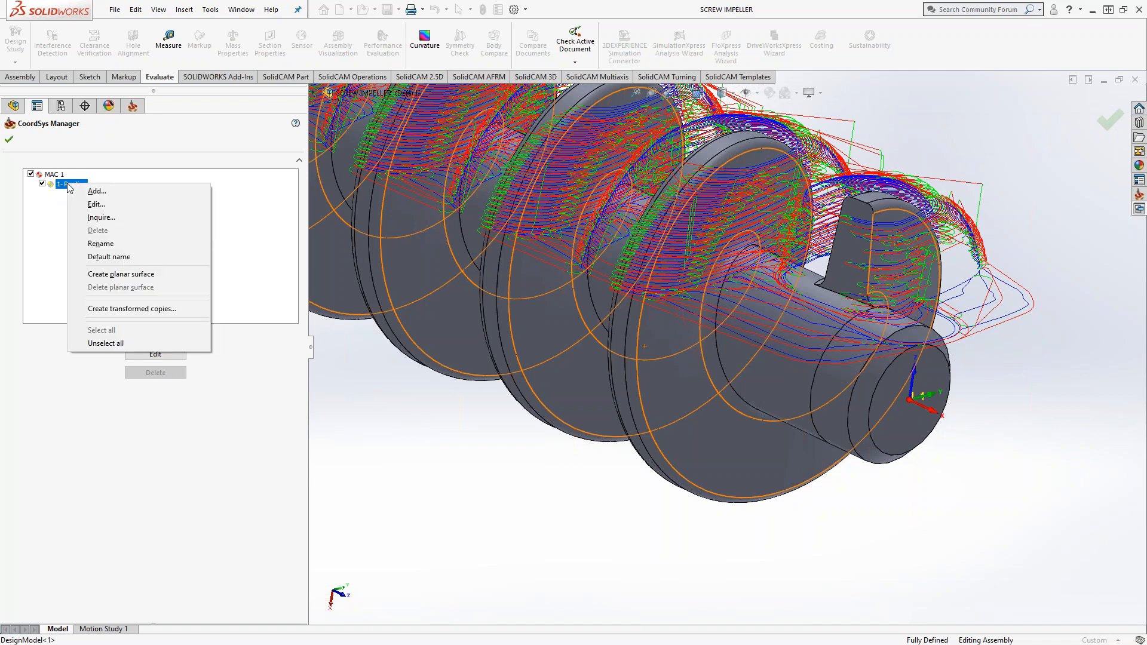
click(150, 308)
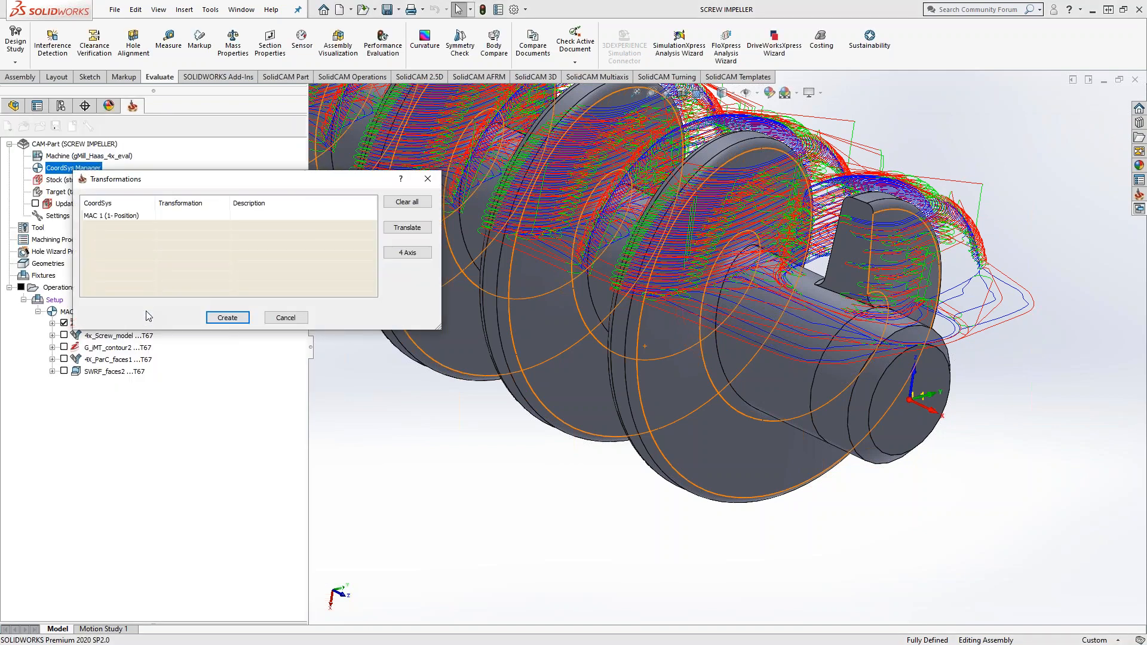
click(407, 252)
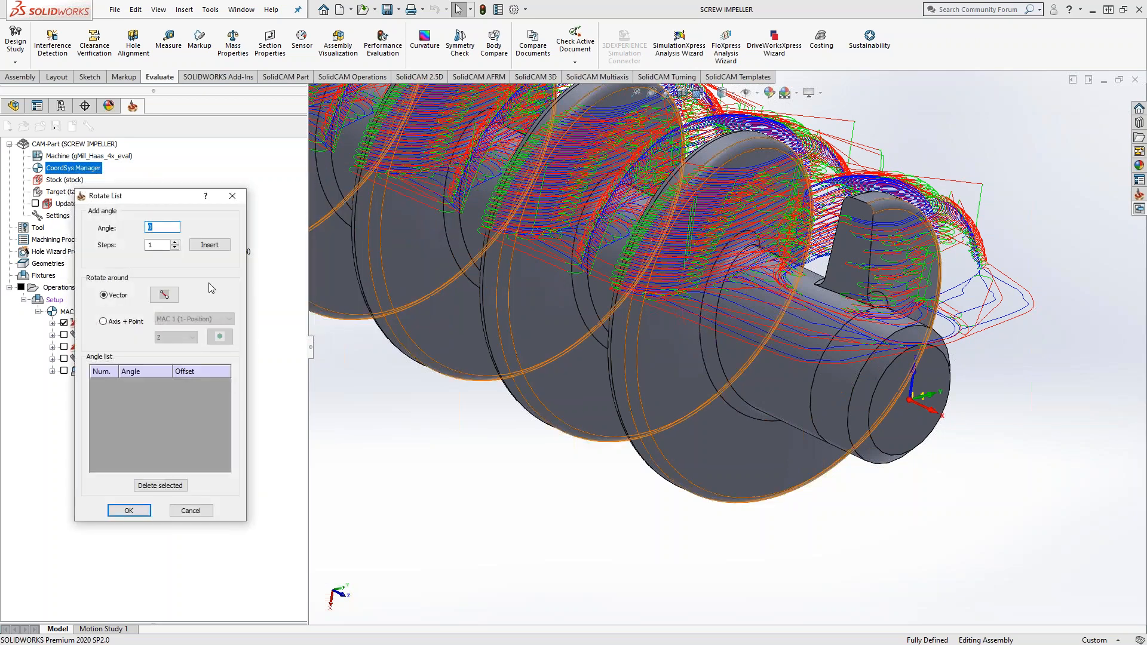
text(90)
drag(159, 245, 144, 245)
text(3)
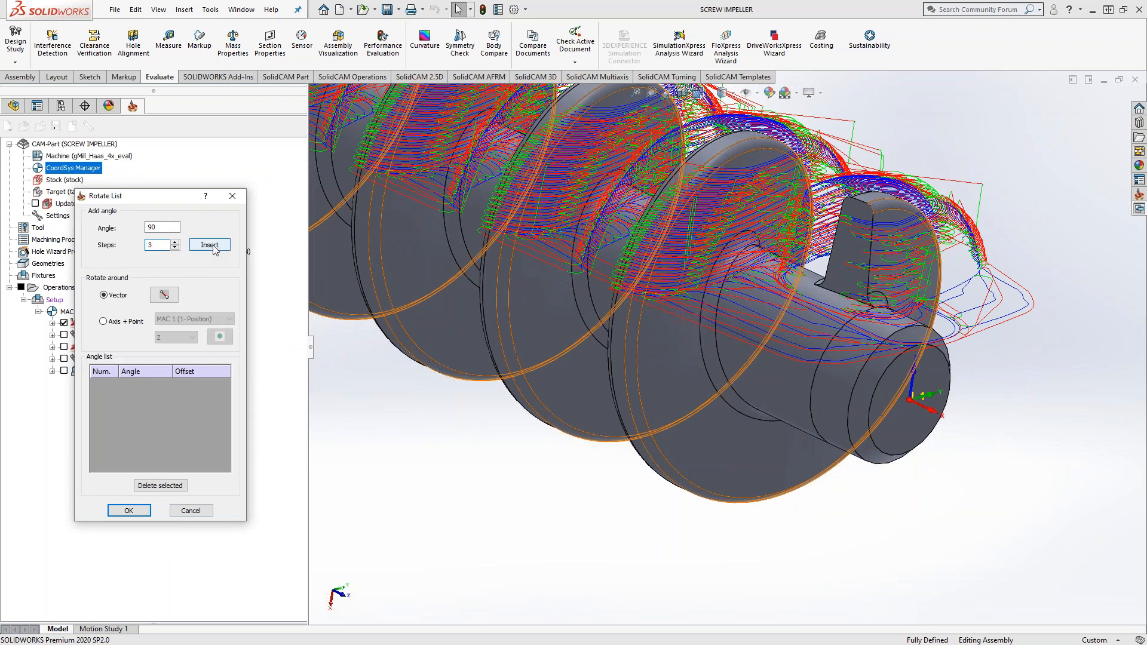
Step: Rotate the copies about the X axis of MAC 1 (1-Position), insert the angles in the list and create the coordinate systems
click(104, 321)
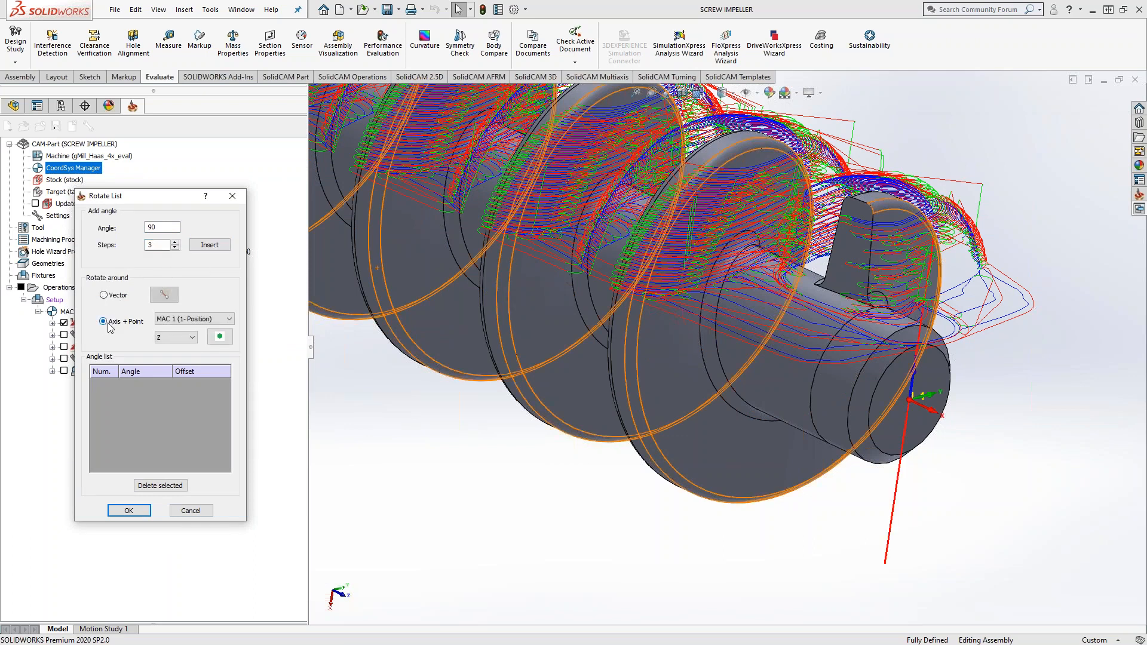
click(192, 338)
click(167, 364)
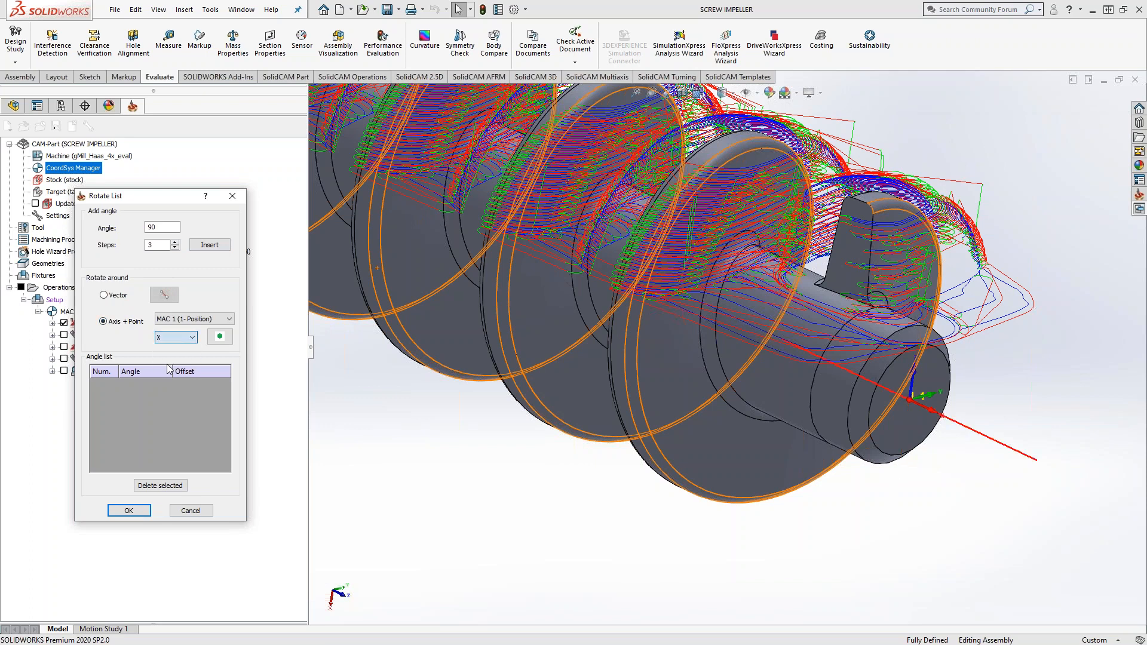
click(209, 245)
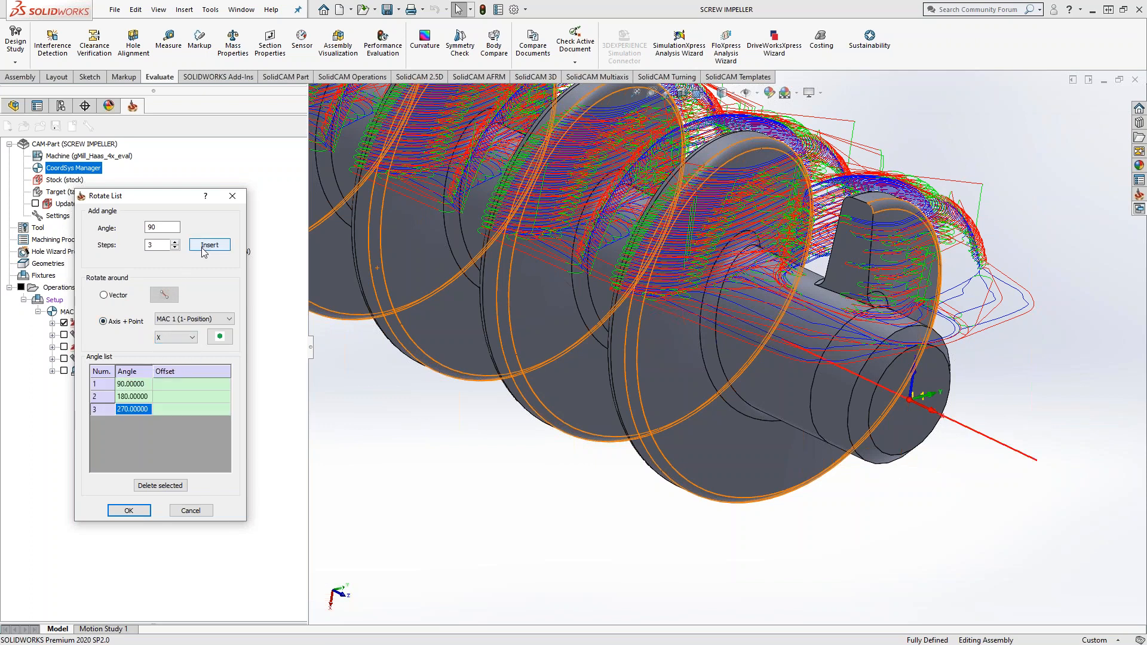
click(129, 512)
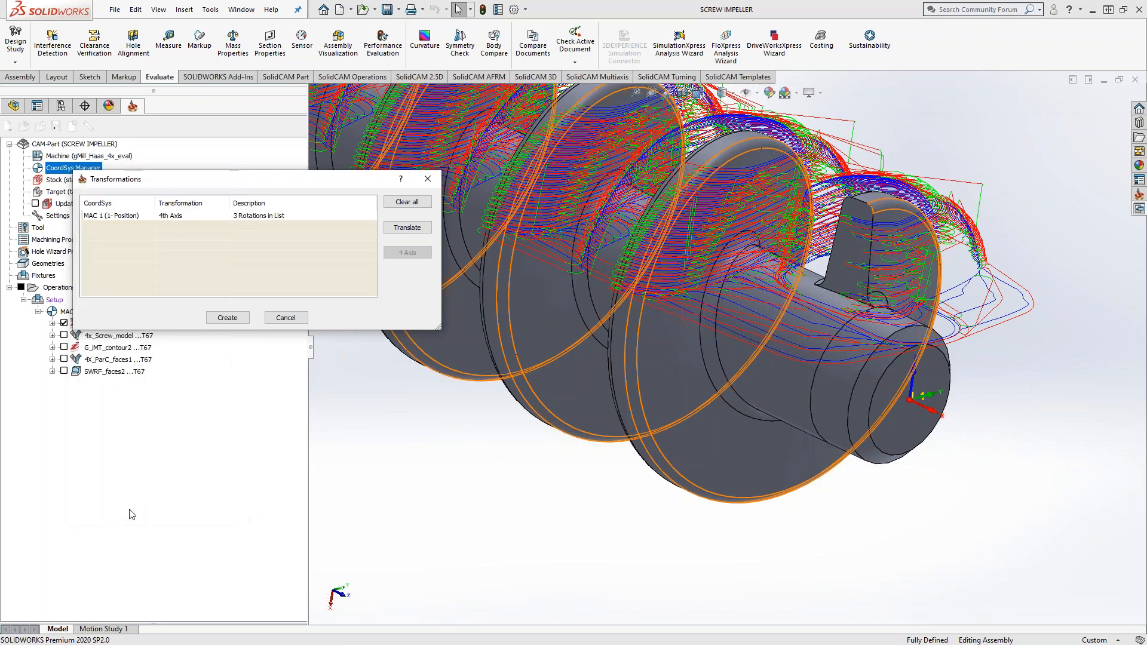
click(226, 317)
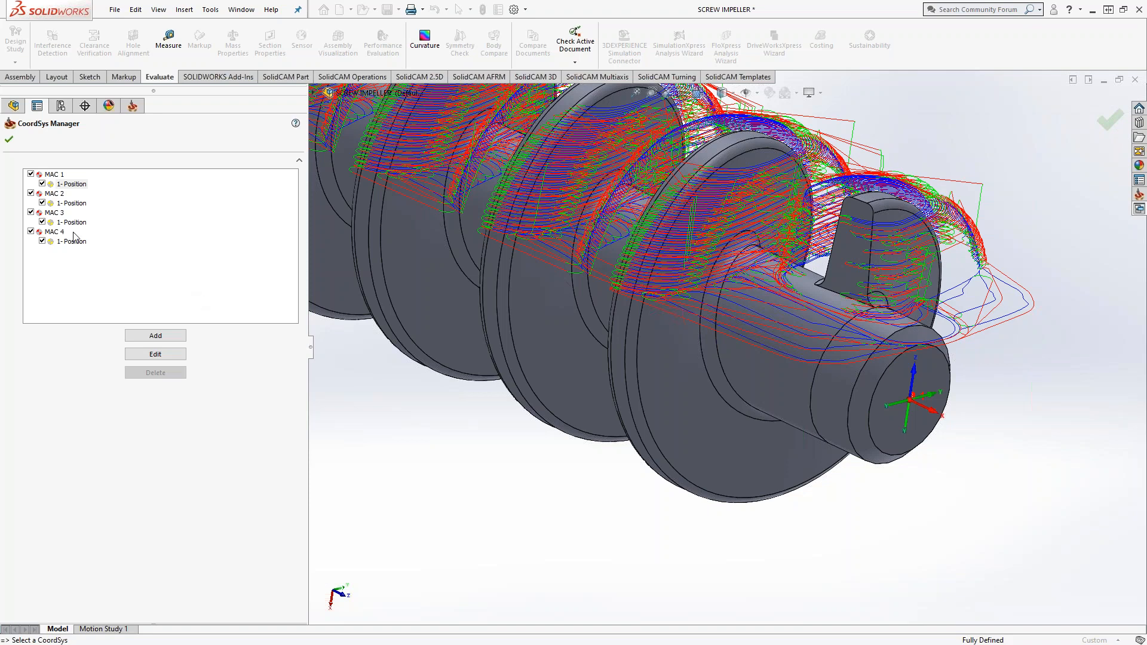
Step: Delete the coordinate systems MAC 2 through MAC 4
click(55, 194)
shift+click(54, 231)
right_click(55, 231)
click(84, 253)
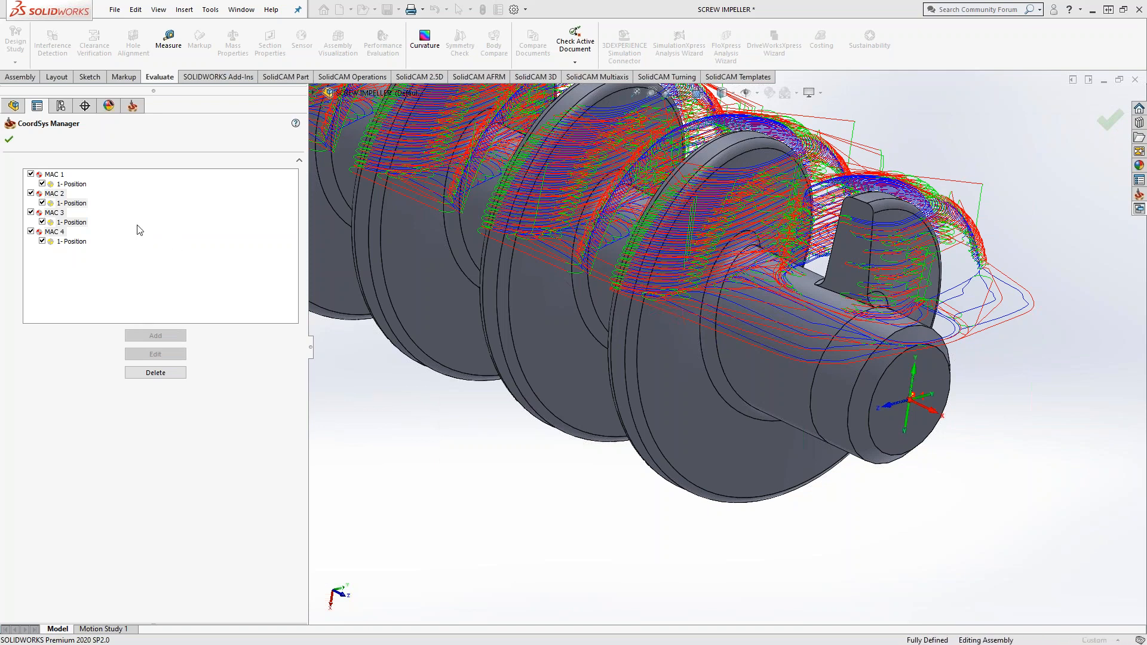
Step: Add position 2 to MAC 1 from the cylindrical shaft face, with its origin at the center of the revolution face
double_click(74, 186)
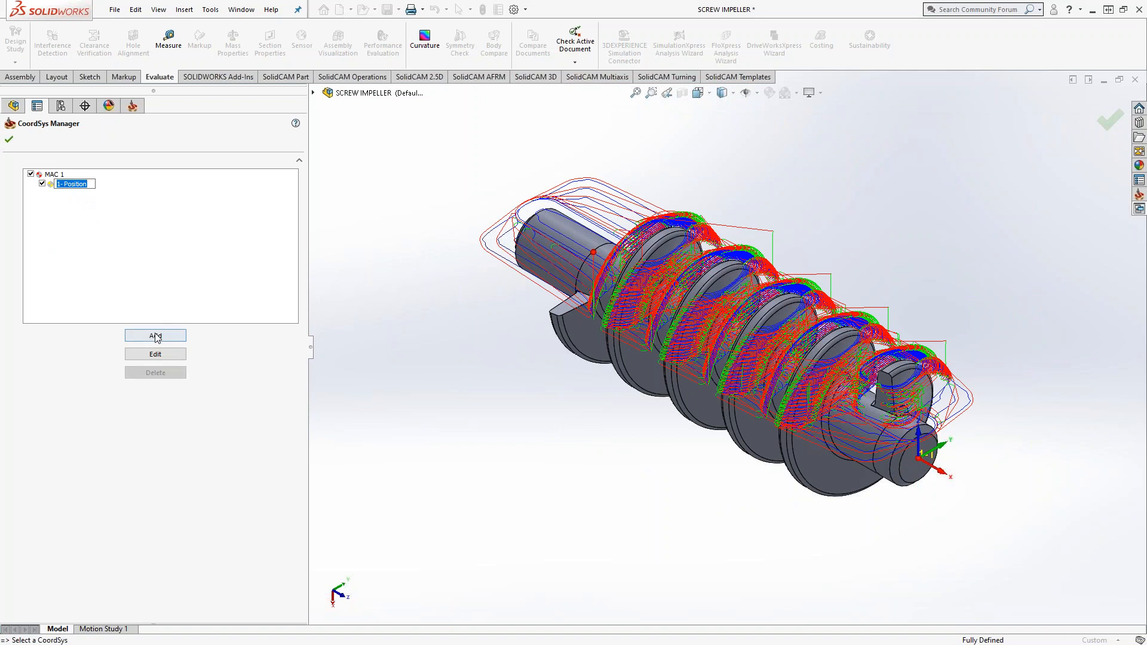
click(156, 337)
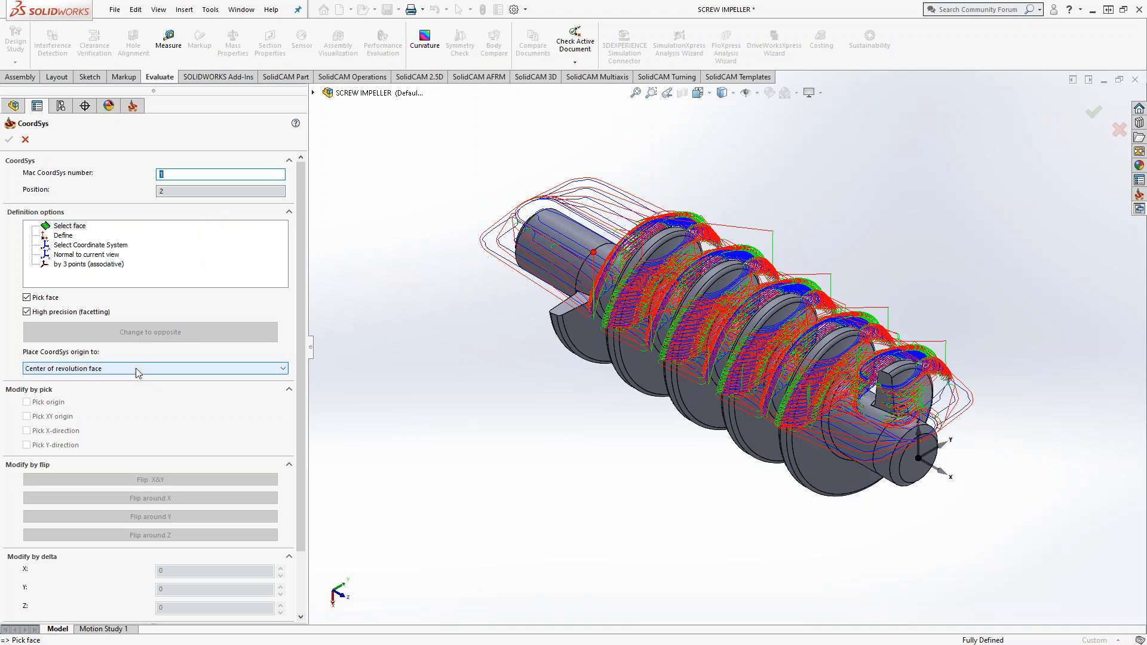
click(197, 369)
click(422, 363)
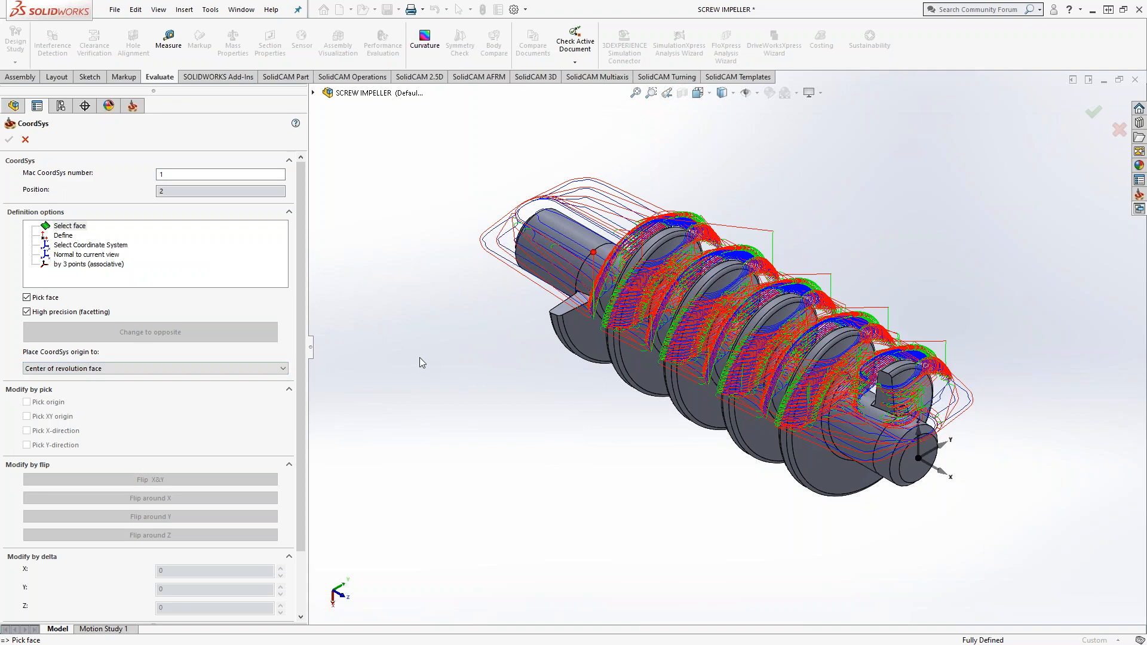
scroll(917, 478, down, 5)
scroll(891, 457, down, 2)
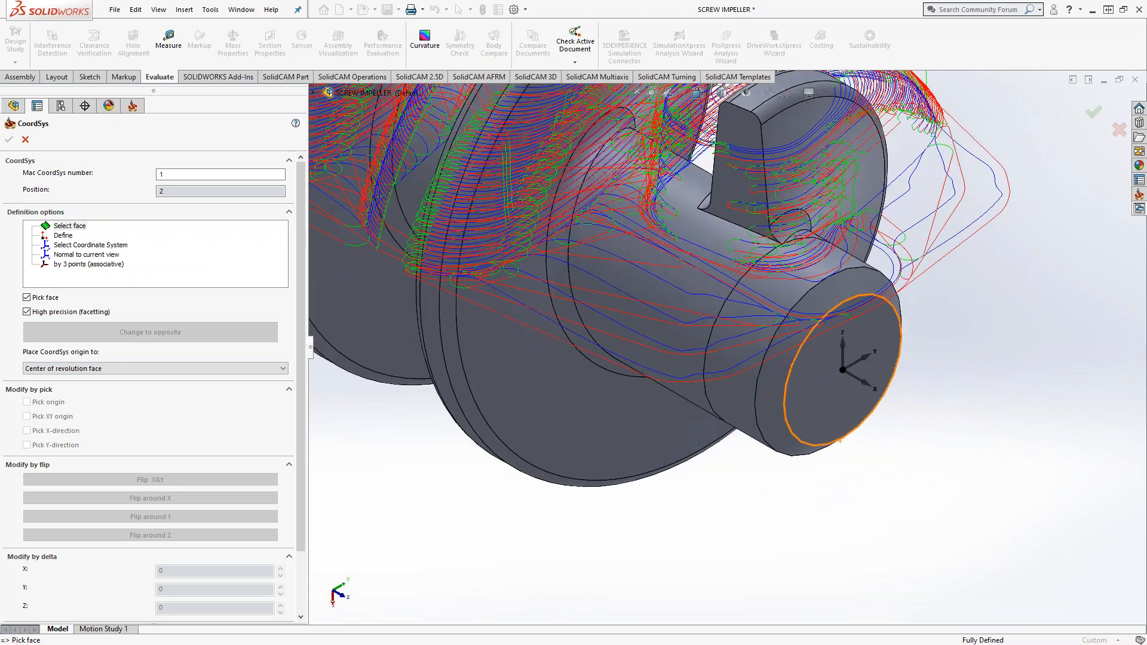
click(671, 329)
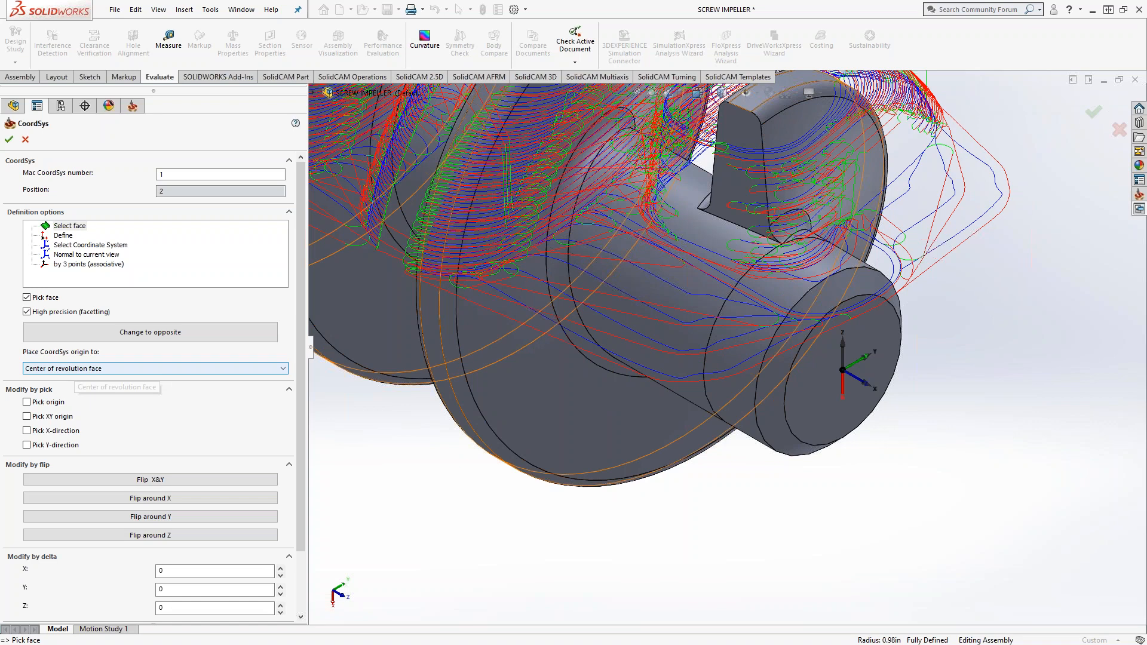
Step: Flip position 2 around Y and X until its Z axis points horizontally, square to the shaft, and accept its levels
scroll(833, 395, down, 1)
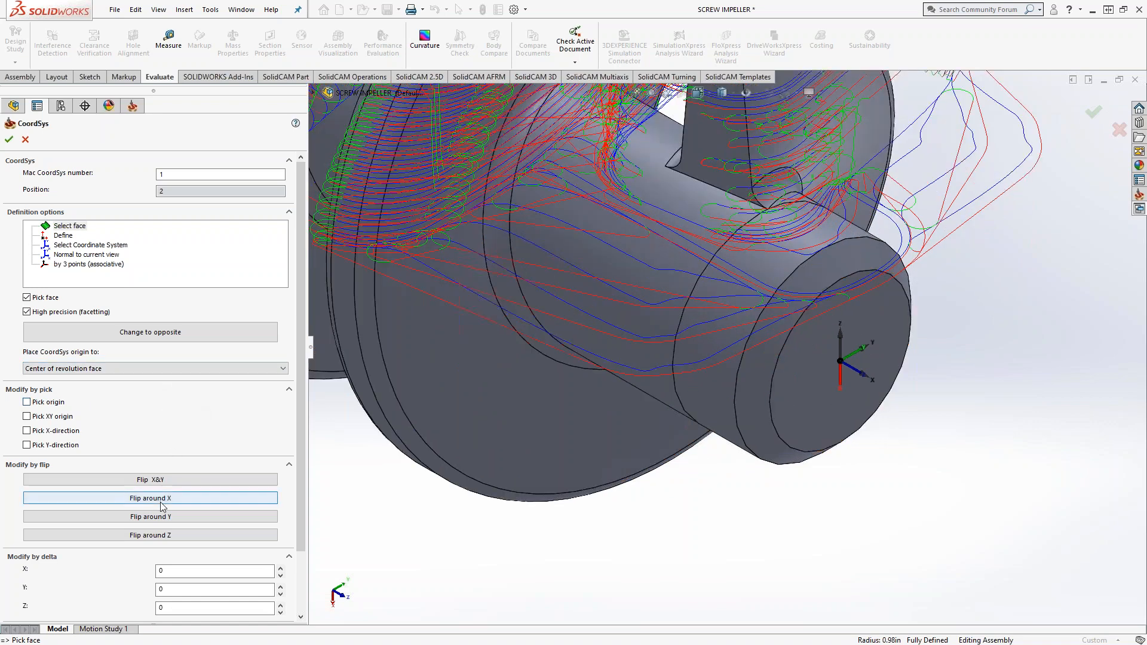
click(168, 520)
click(167, 520)
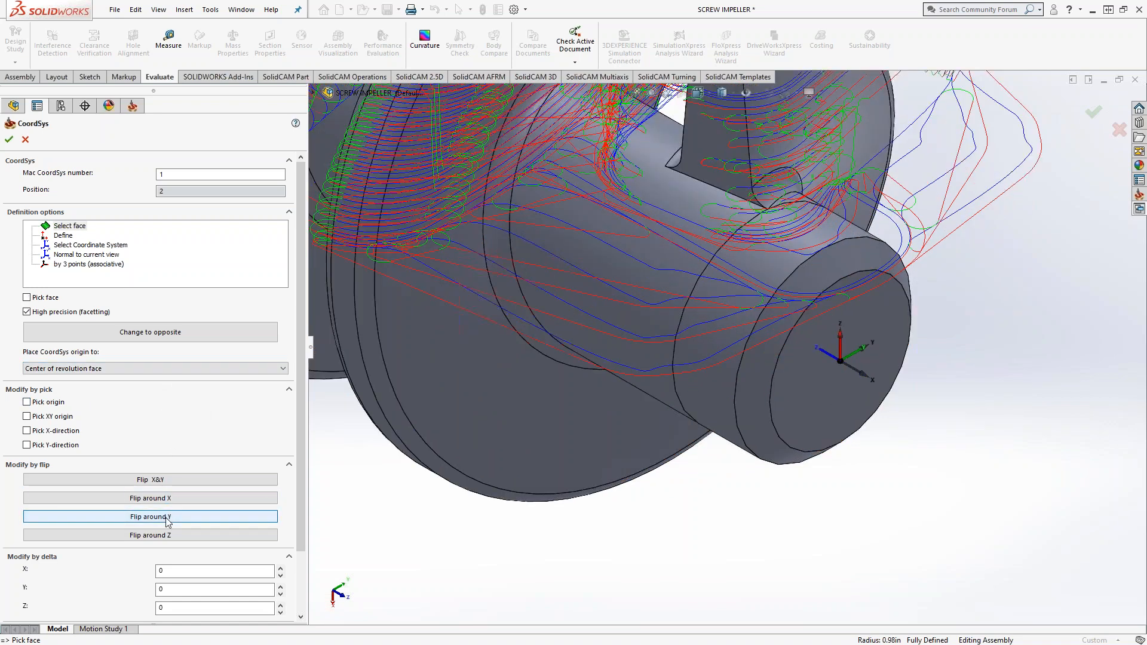
click(168, 519)
click(167, 518)
click(179, 501)
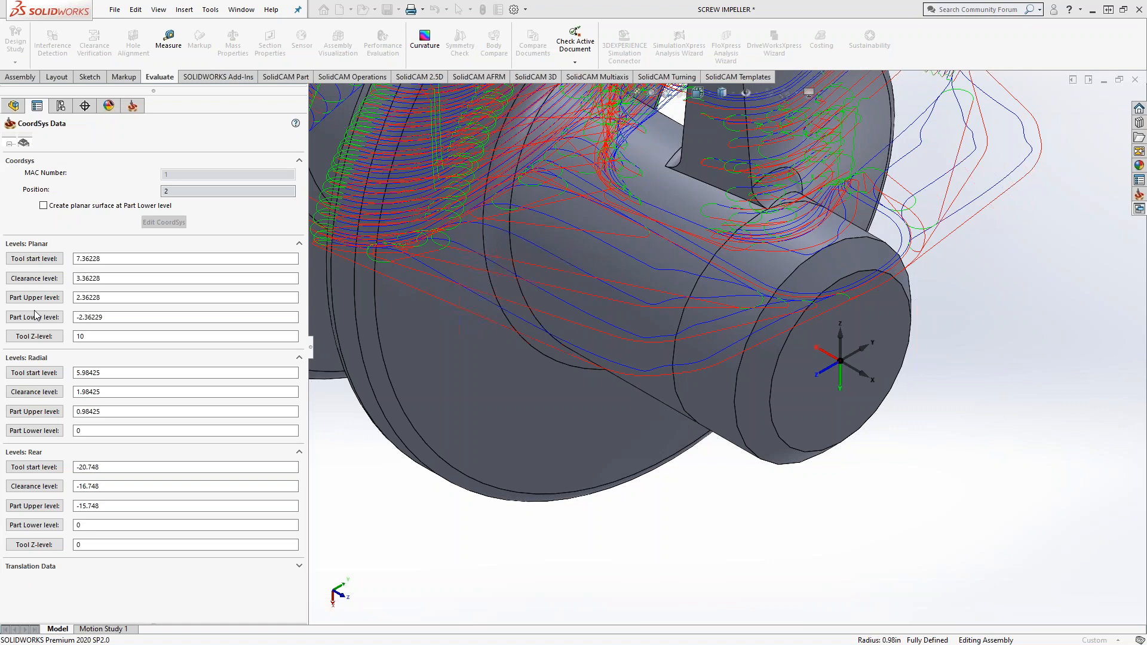
click(9, 141)
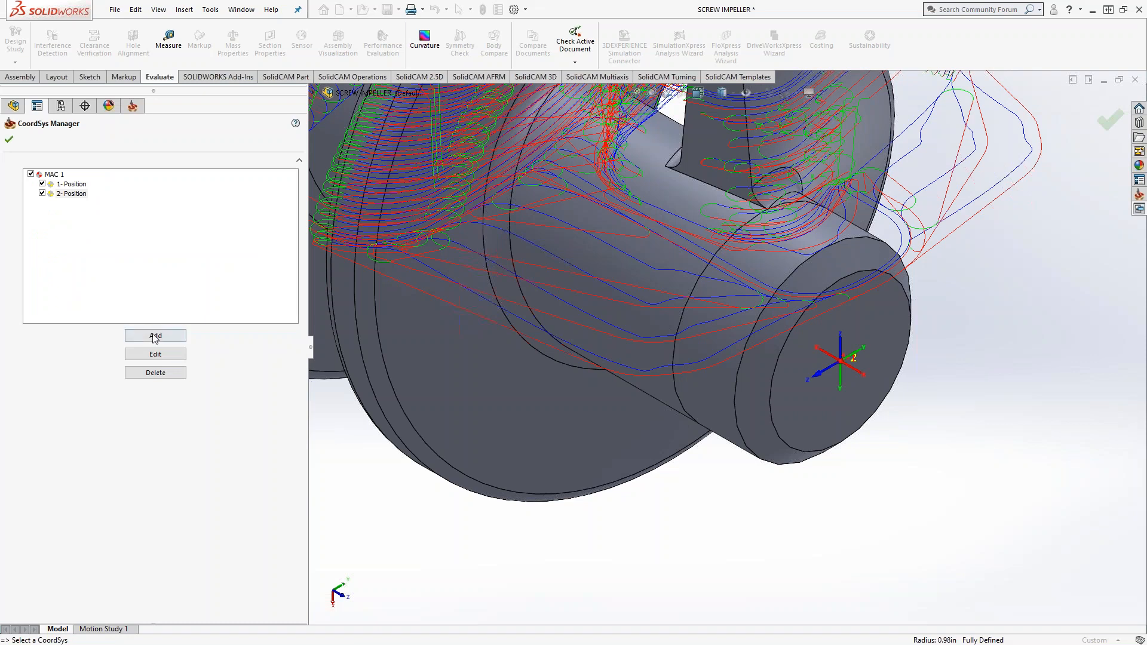
Step: Add position 3 to MAC 1 from the shaft face, flip it around Y so Z points down, and accept its levels
click(155, 336)
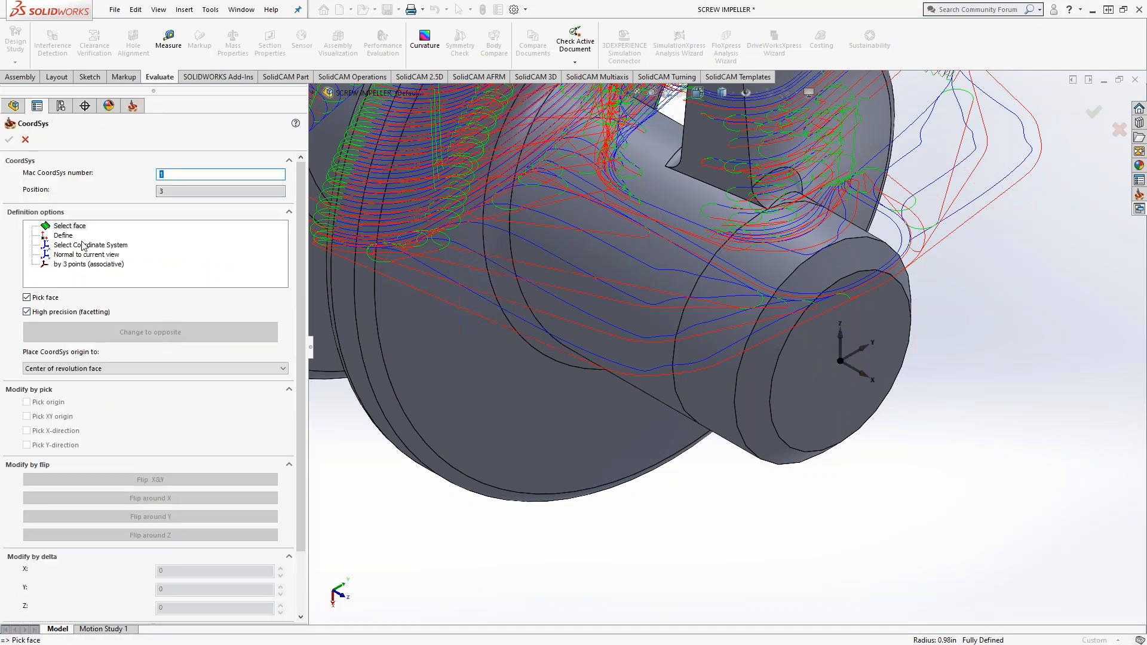
click(619, 307)
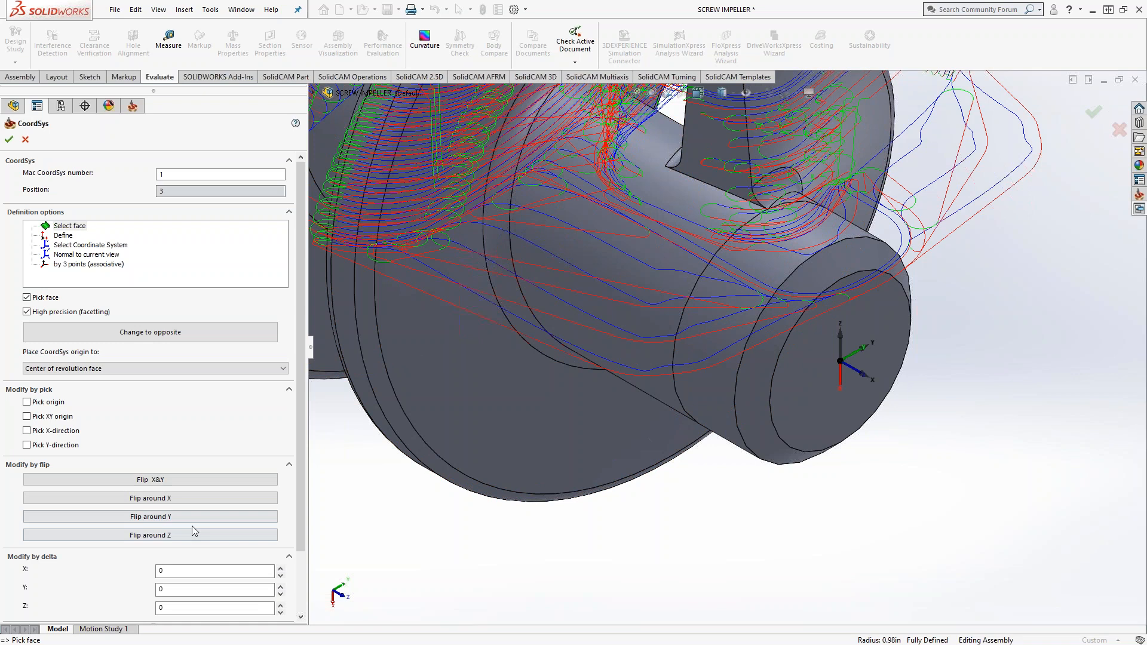
click(184, 520)
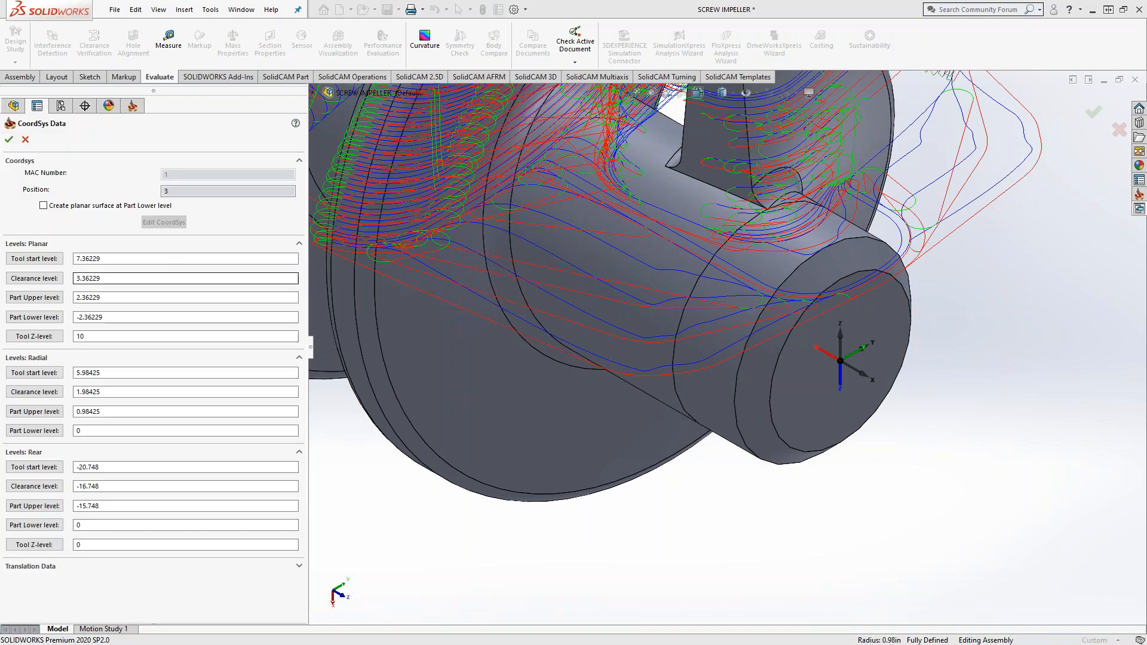
click(9, 140)
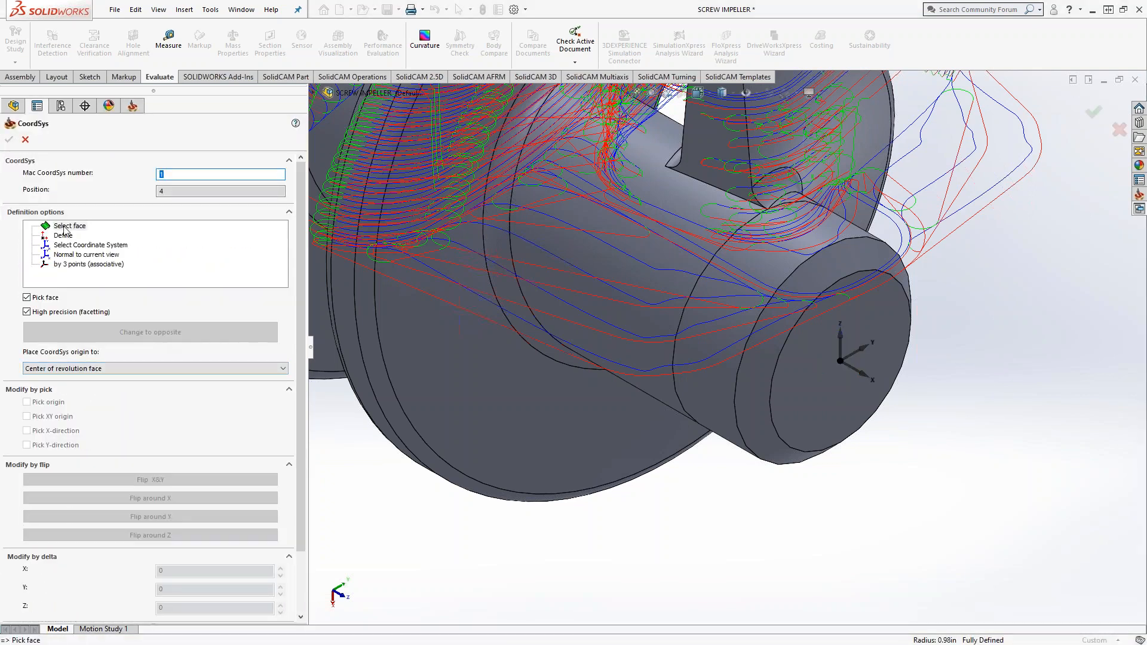
Step: Define position 4 from the shaft face, flip it around Y and X so Z points opposite to position 2, and close the CoordSys Manager
click(643, 324)
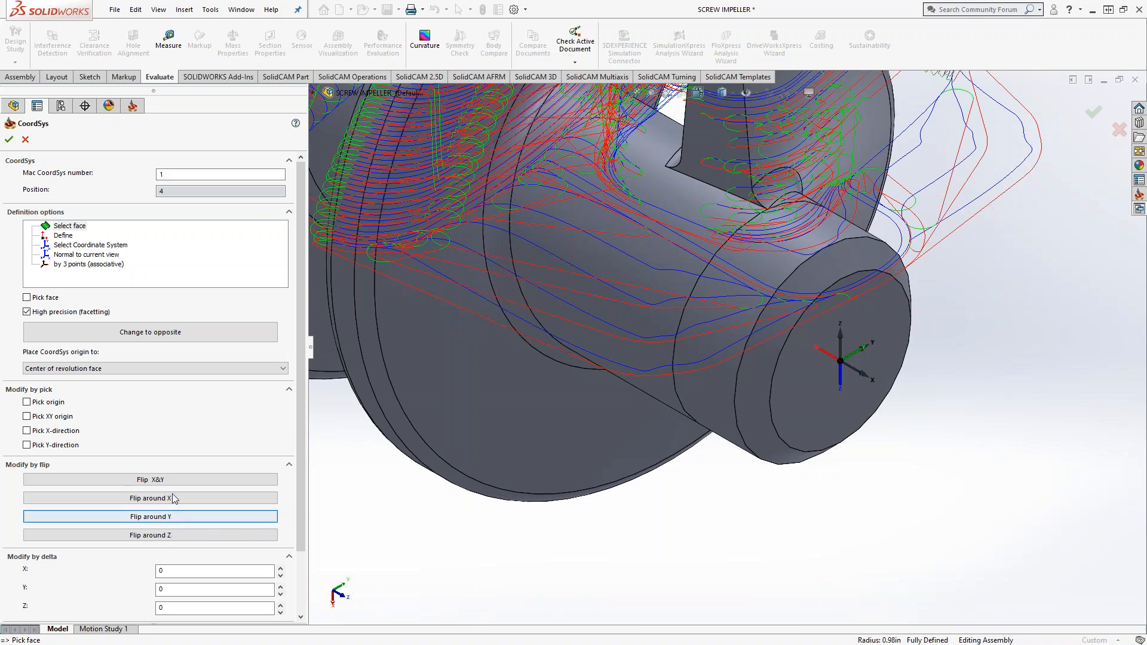
click(172, 499)
click(172, 499)
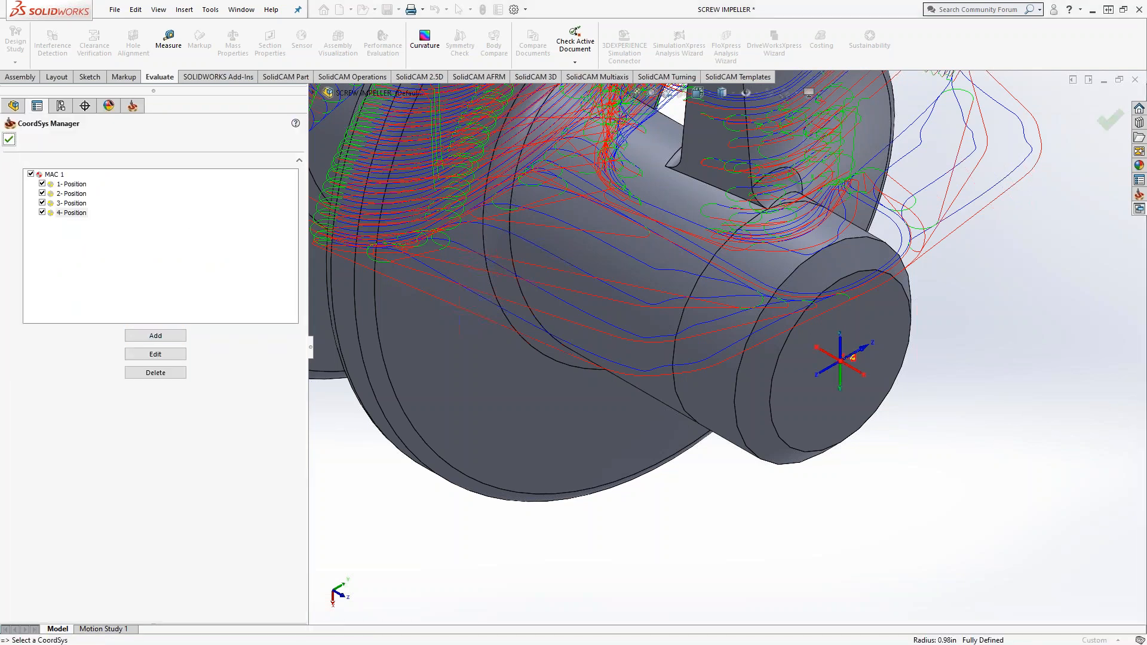
click(9, 139)
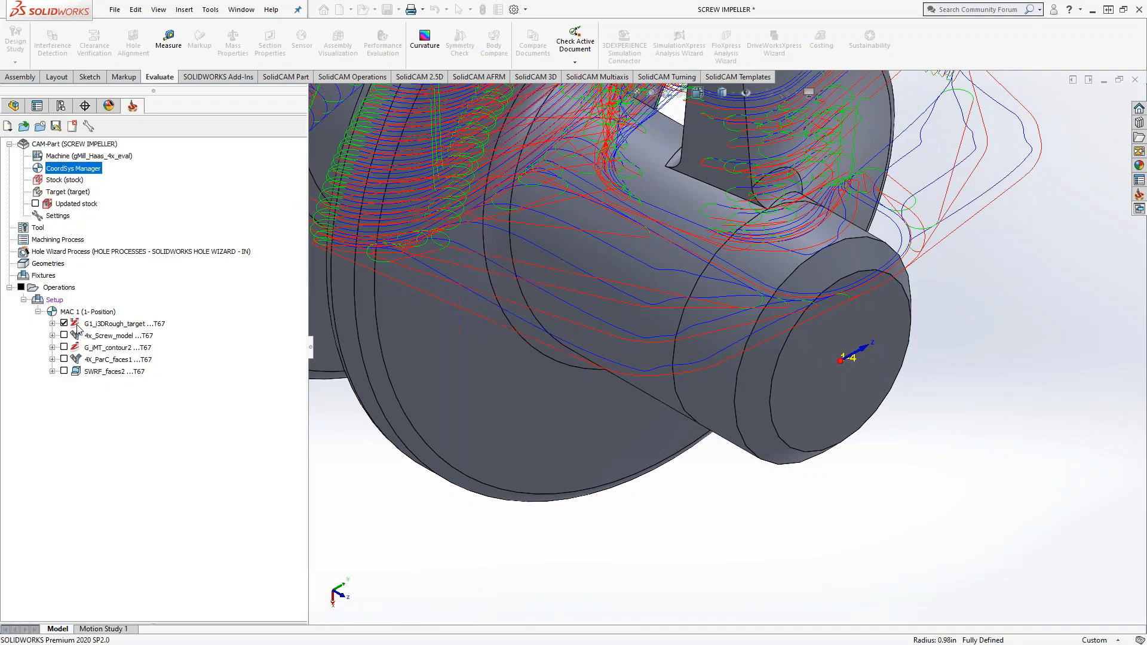
Step: Copy the G1_i3DRough_target operation, assign the copy to MAC 1 (2-Position), save it, and make a further copy from it
double_click(103, 325)
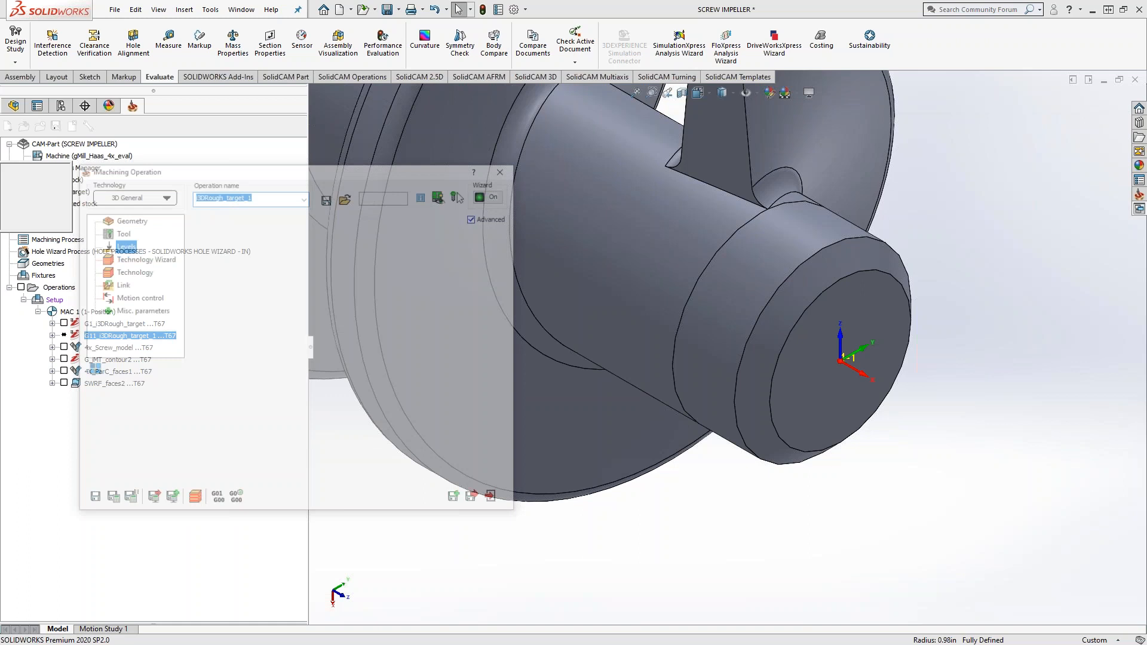
click(123, 222)
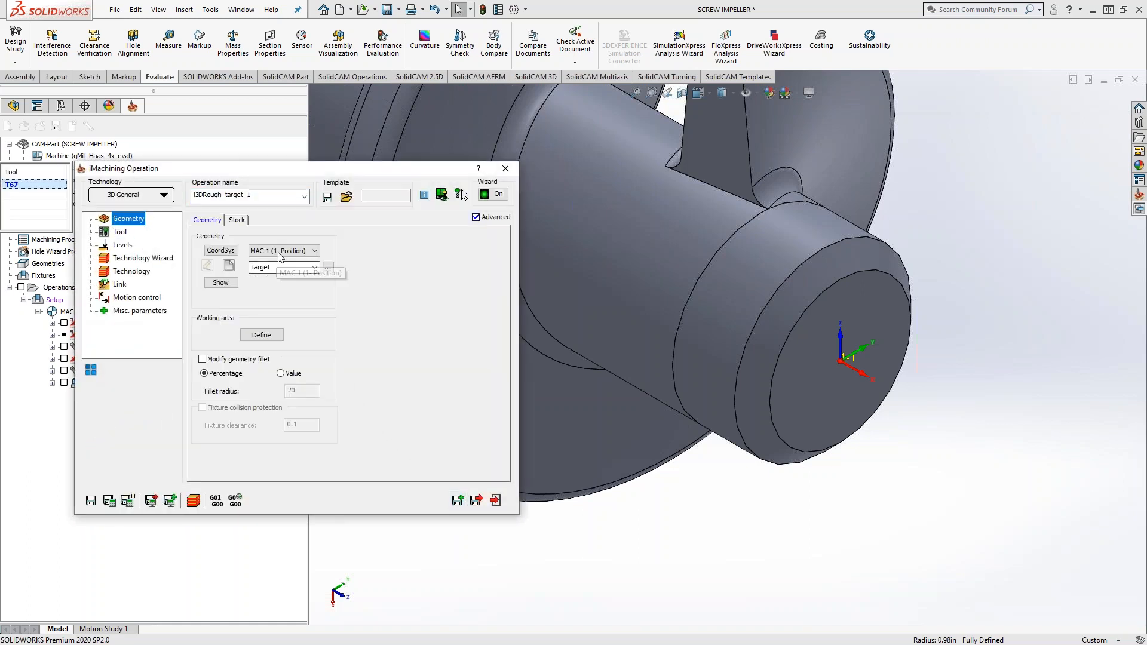
click(283, 251)
click(281, 276)
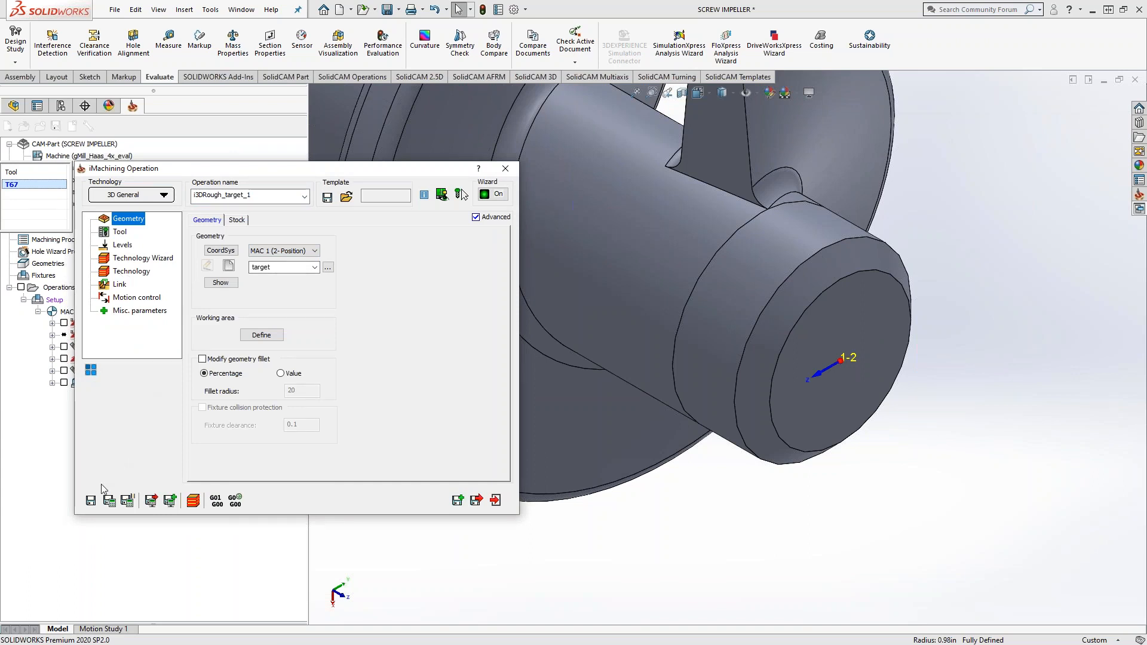
click(91, 500)
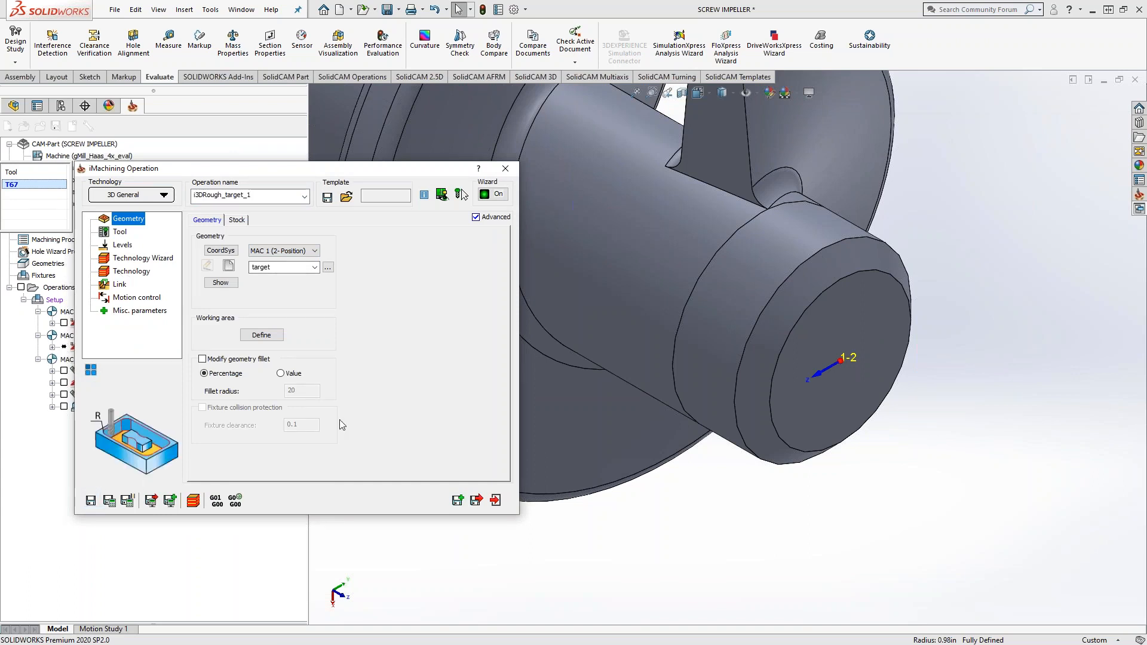
click(458, 500)
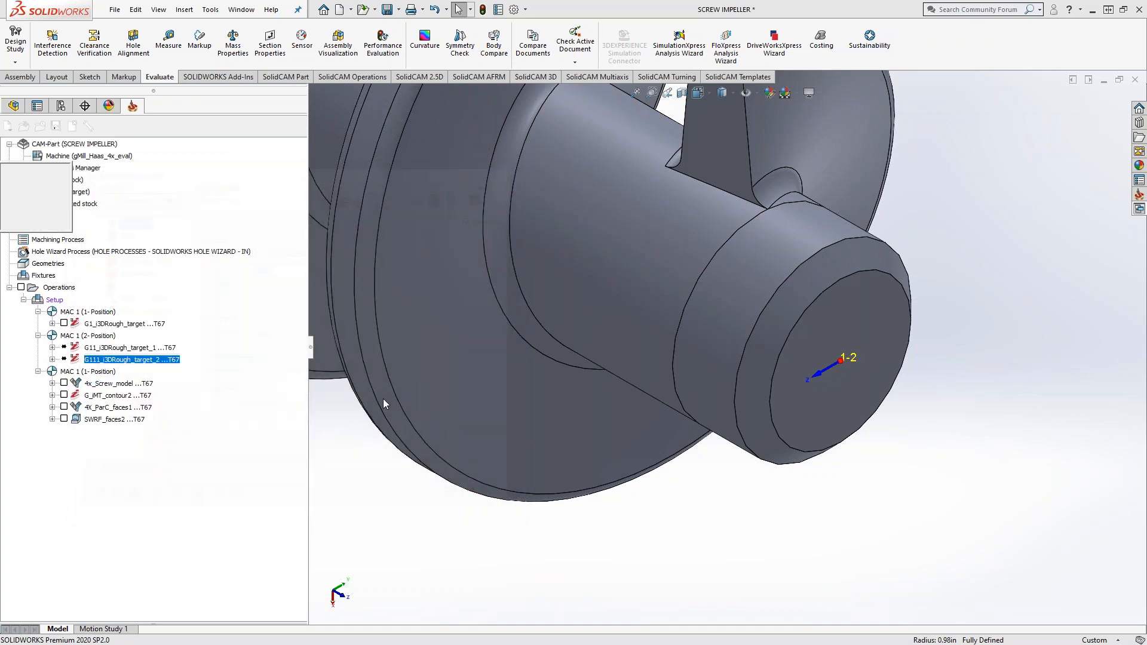
Step: Assign the i3DRough_target_2 operation to MAC 1 (3-Position), save it, and make a further copy from it
click(303, 251)
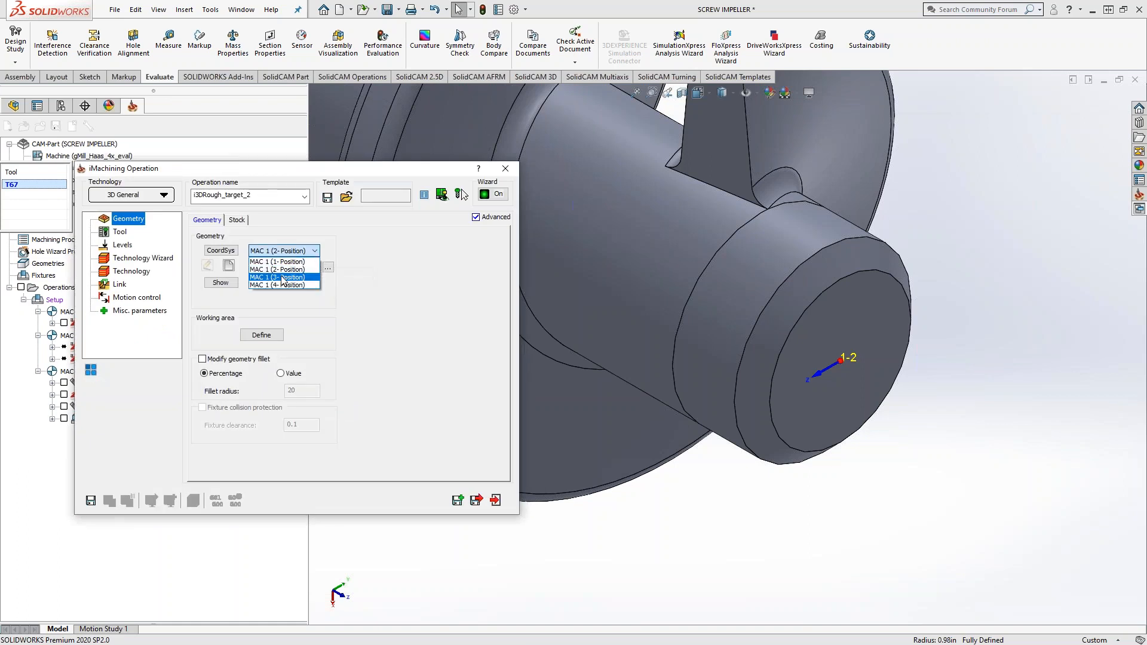
click(281, 267)
click(91, 501)
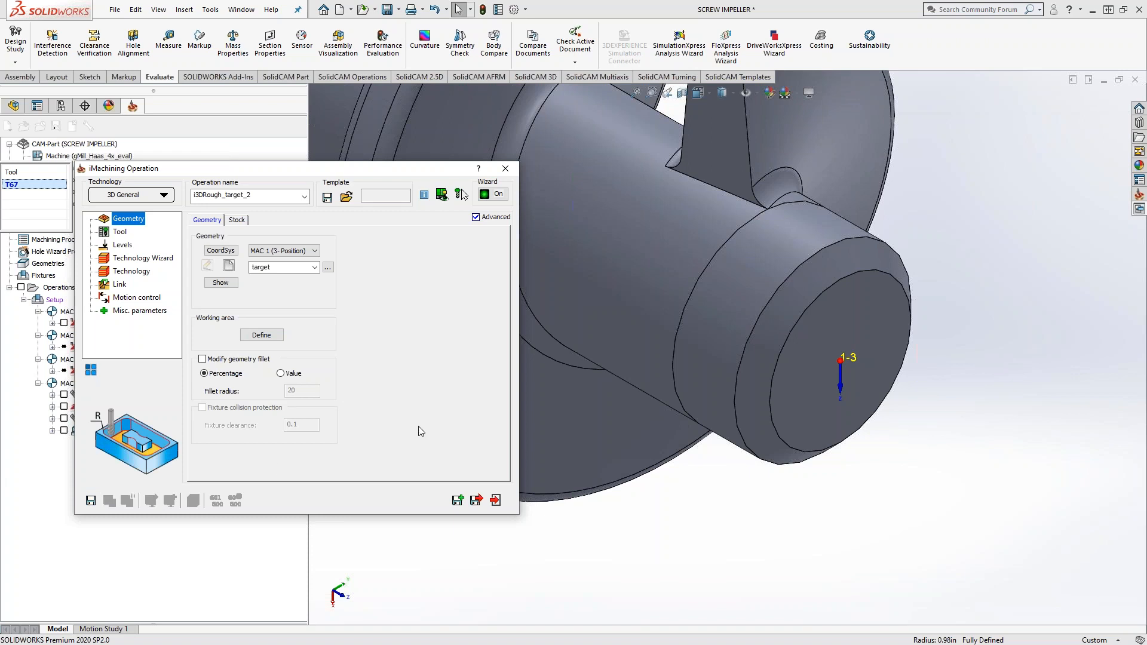
click(458, 500)
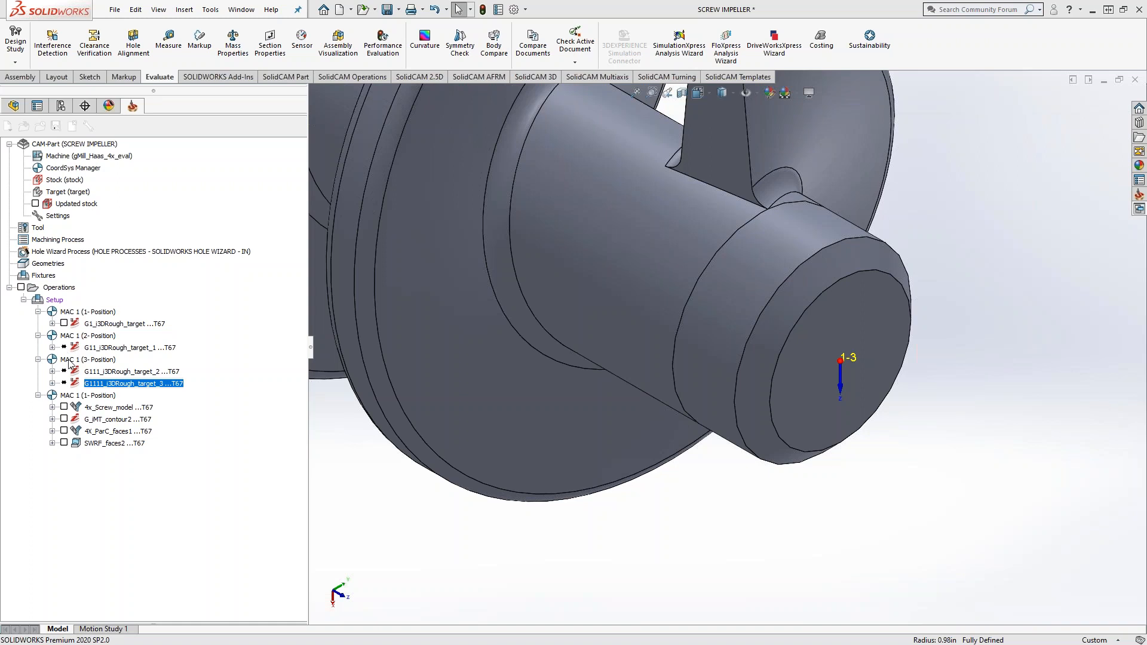
Step: Assign the i3DRough_target_3 operation to MAC 1 (4-Position) and close its dialog
double_click(74, 382)
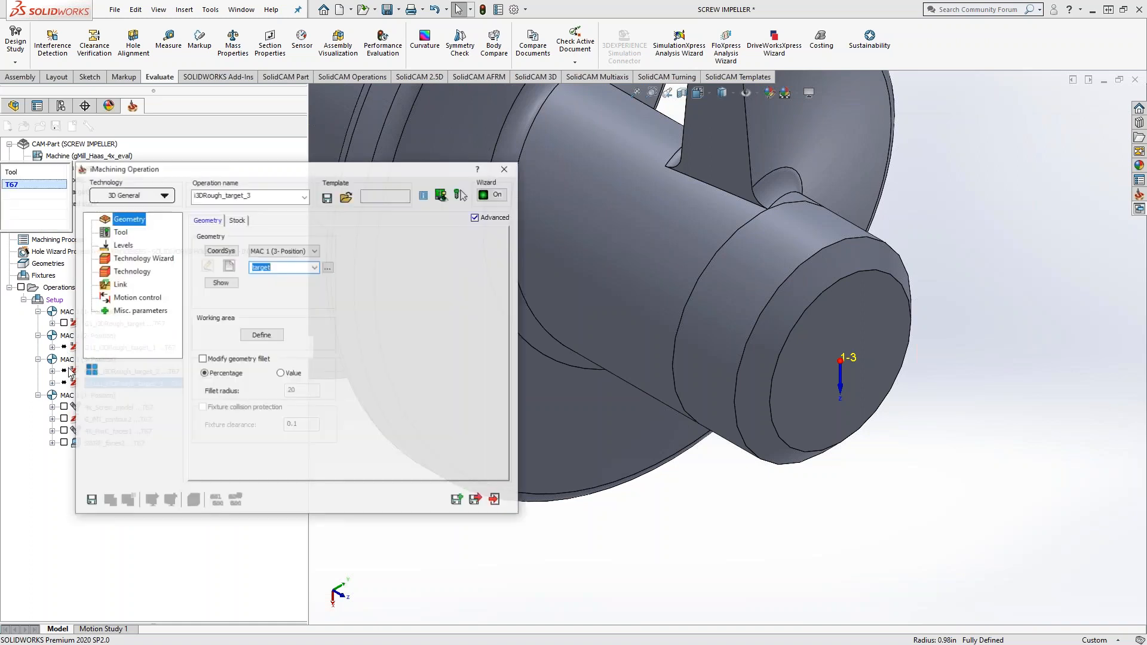
click(284, 251)
click(288, 285)
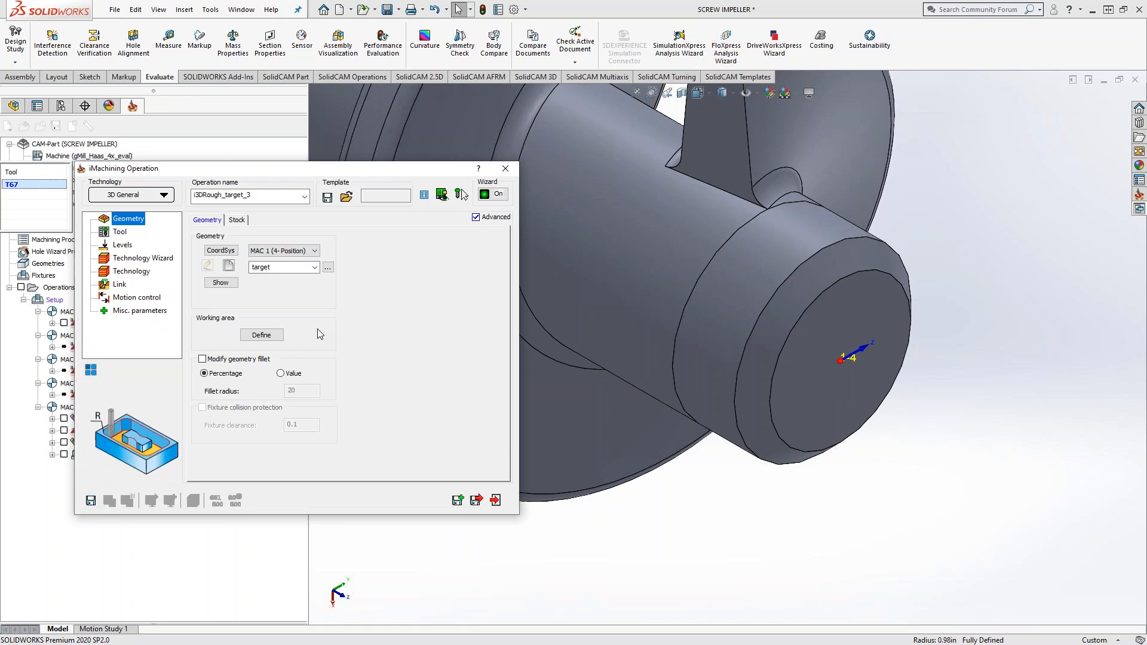
click(507, 171)
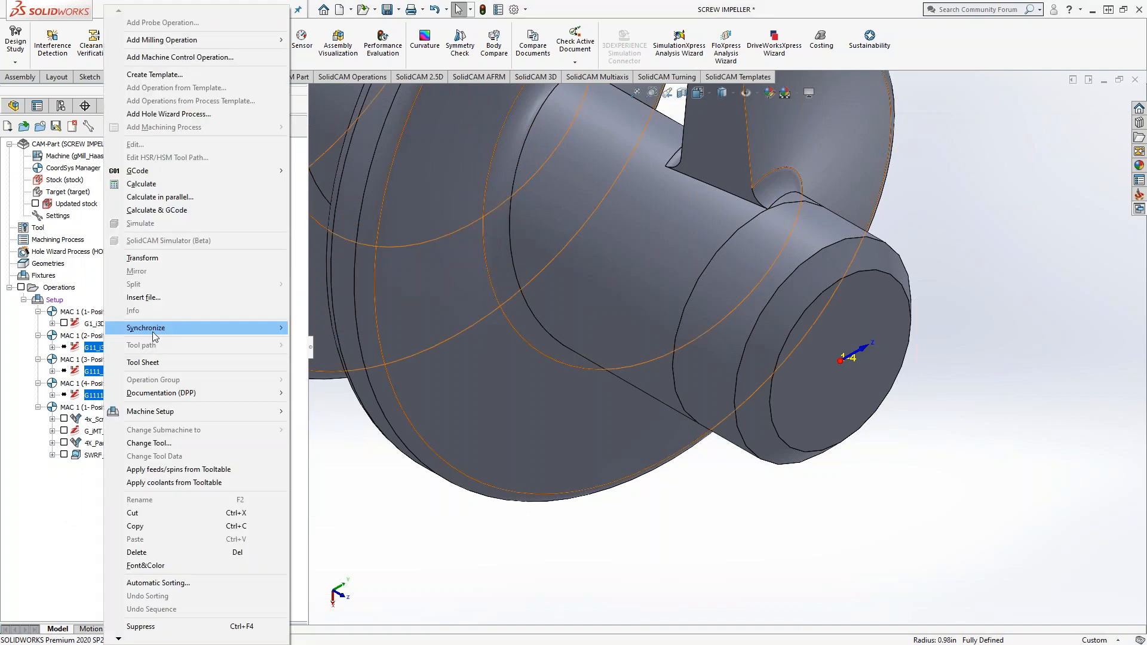
mouse_move(152, 331)
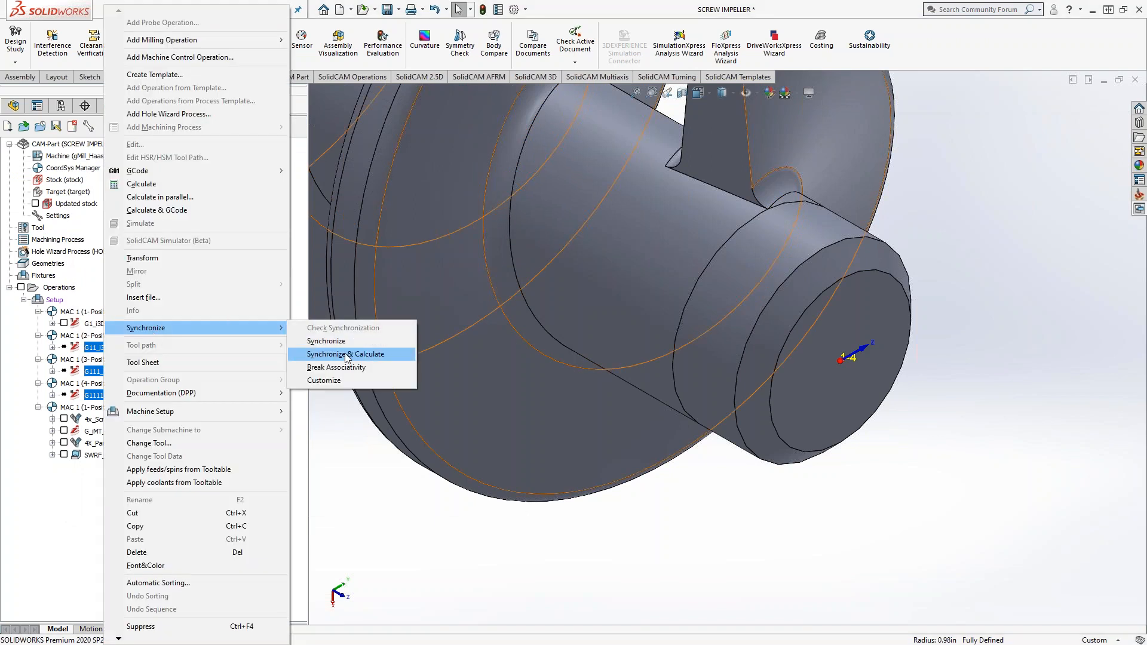
click(370, 512)
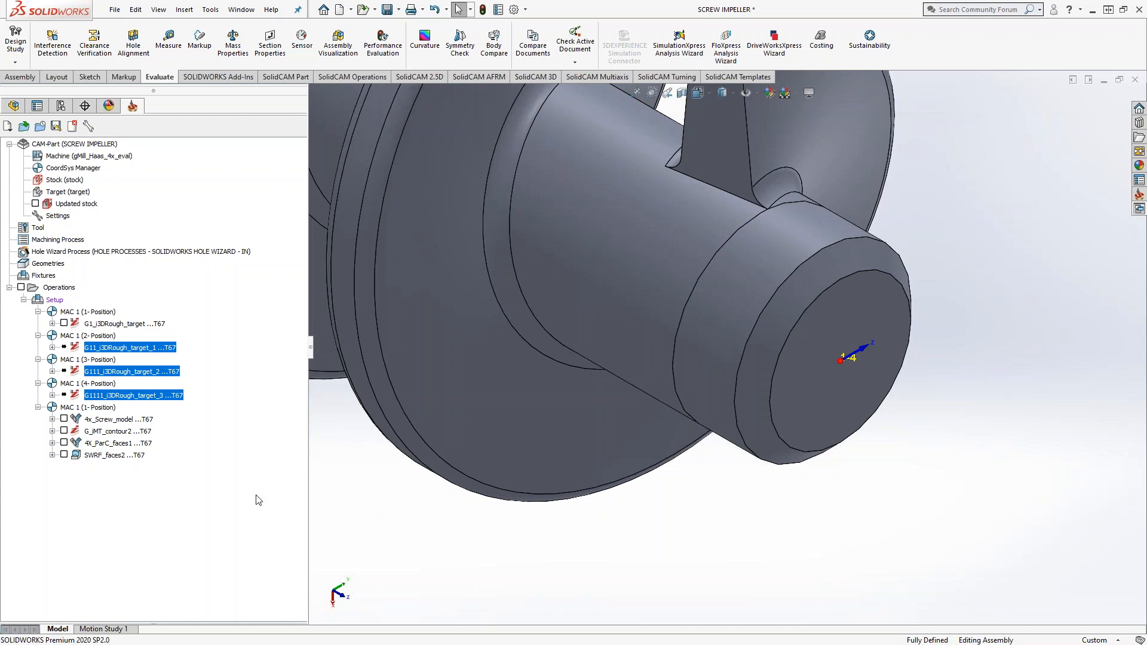
Step: Review the 4x_Screw_model operation's geometry, levels, and its surface quality, adaptive stepdown, stock and smoothing parameters
double_click(124, 420)
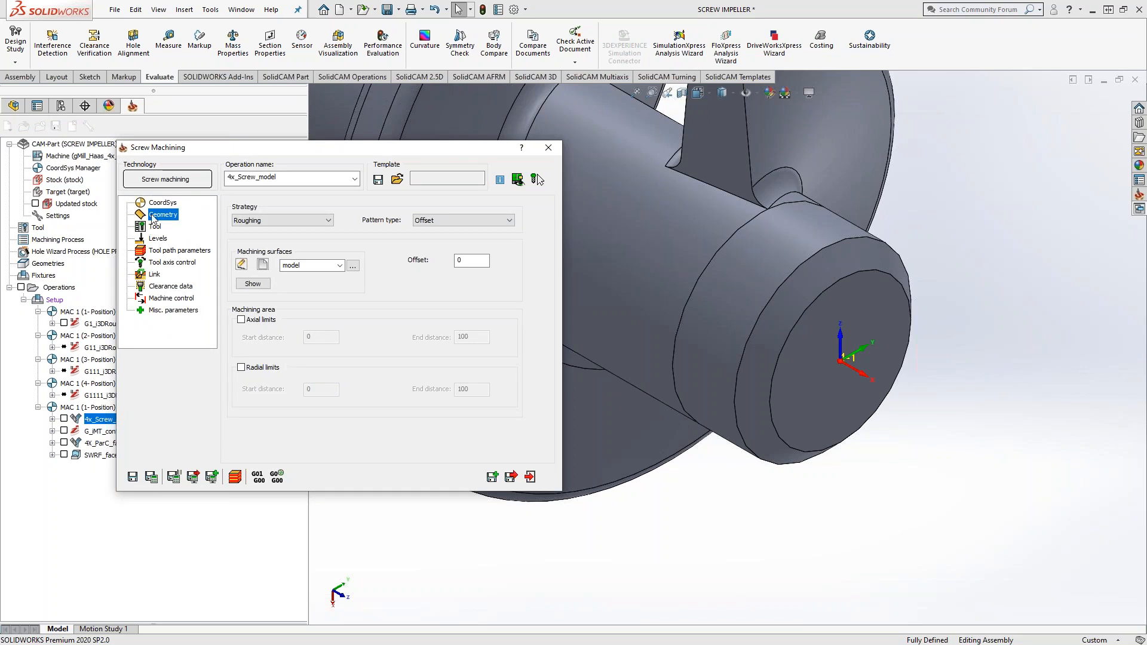
click(154, 239)
click(162, 251)
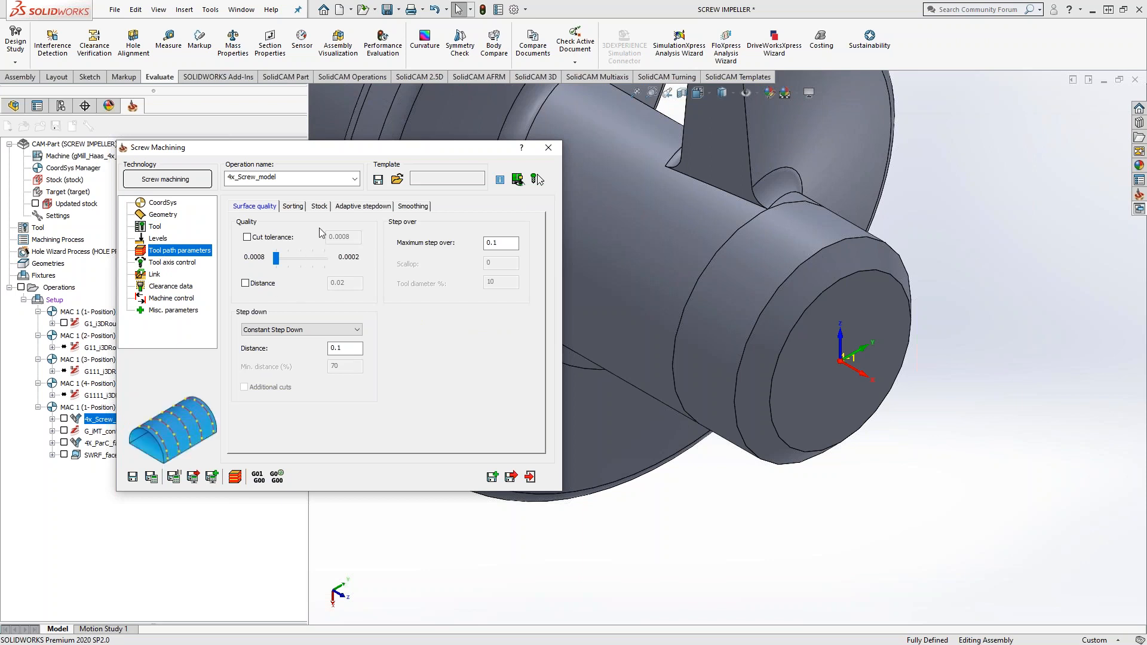
click(360, 207)
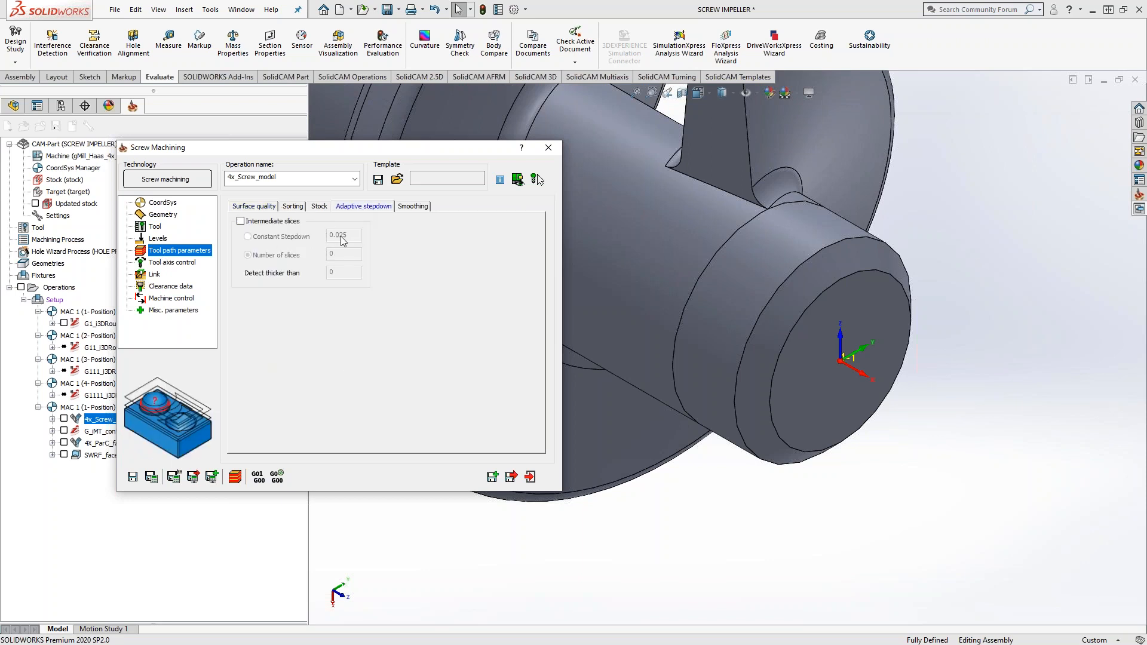
click(319, 207)
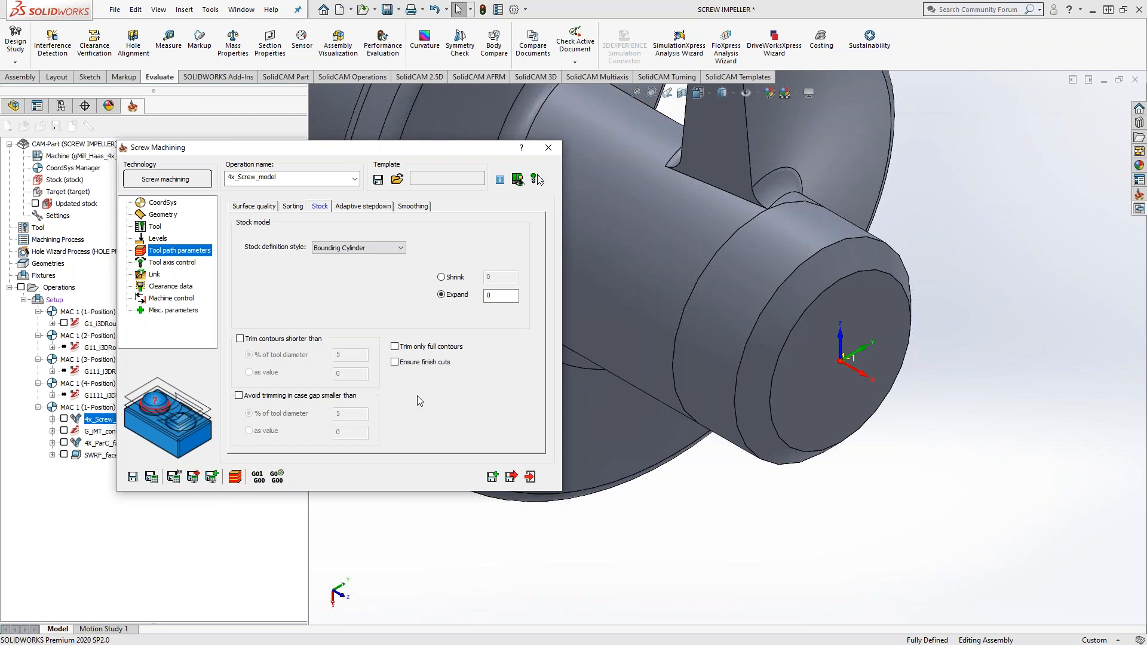
click(413, 207)
Step: Examine the sorting parameters of the screw machining operation, including the choices for machining by levels or regions
click(293, 208)
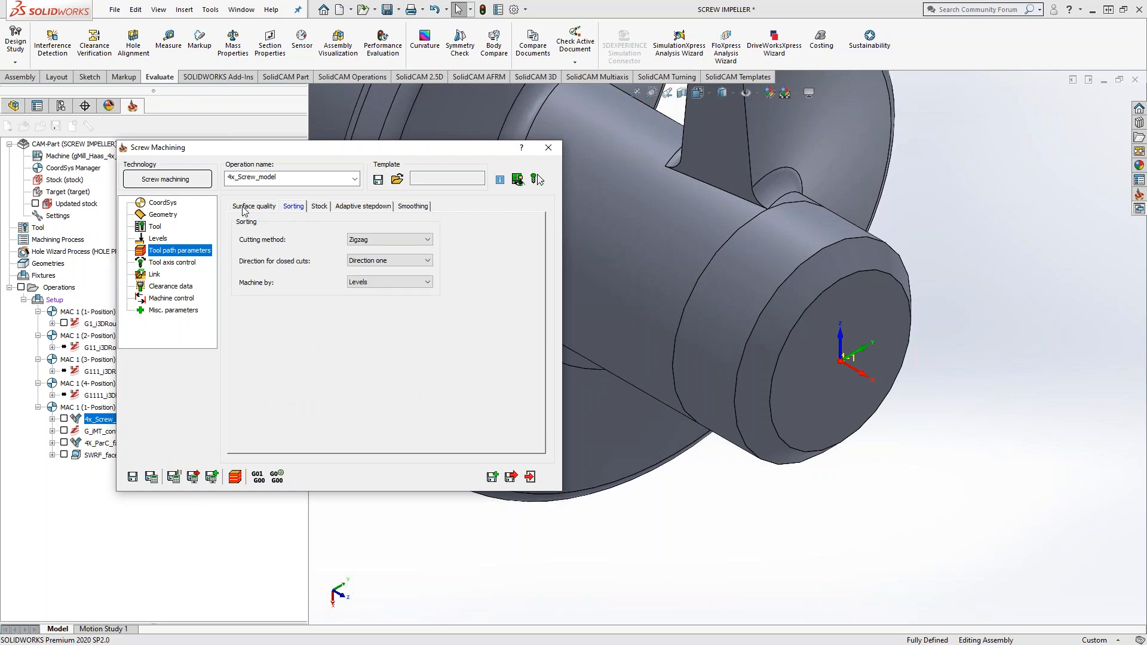
click(404, 284)
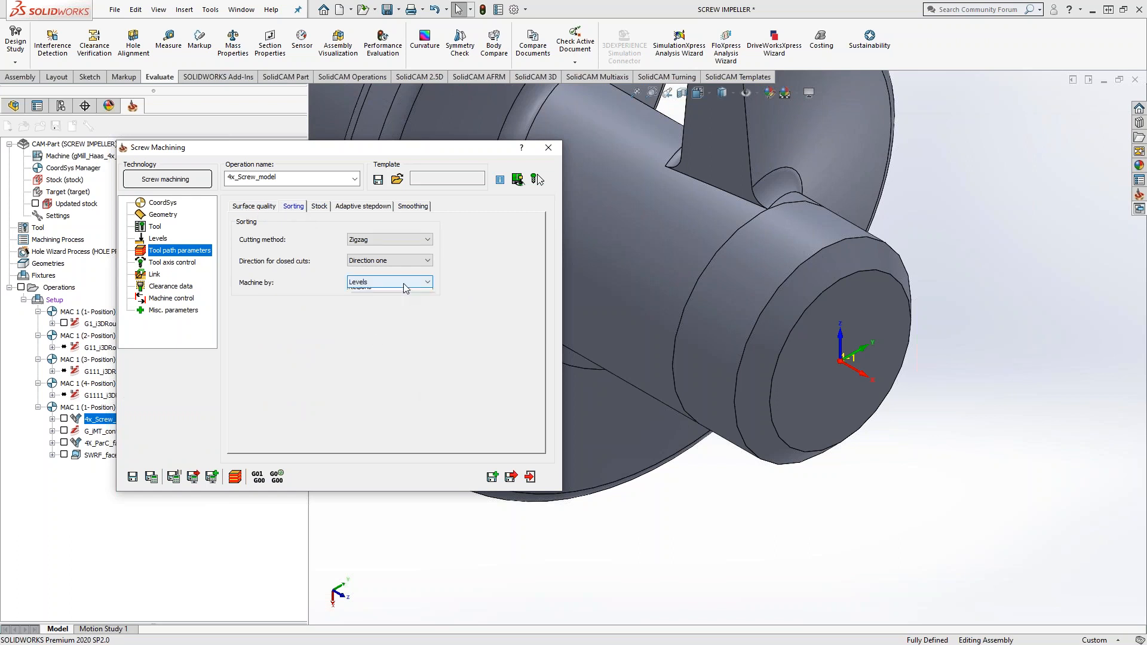
click(403, 284)
mouse_move(386, 285)
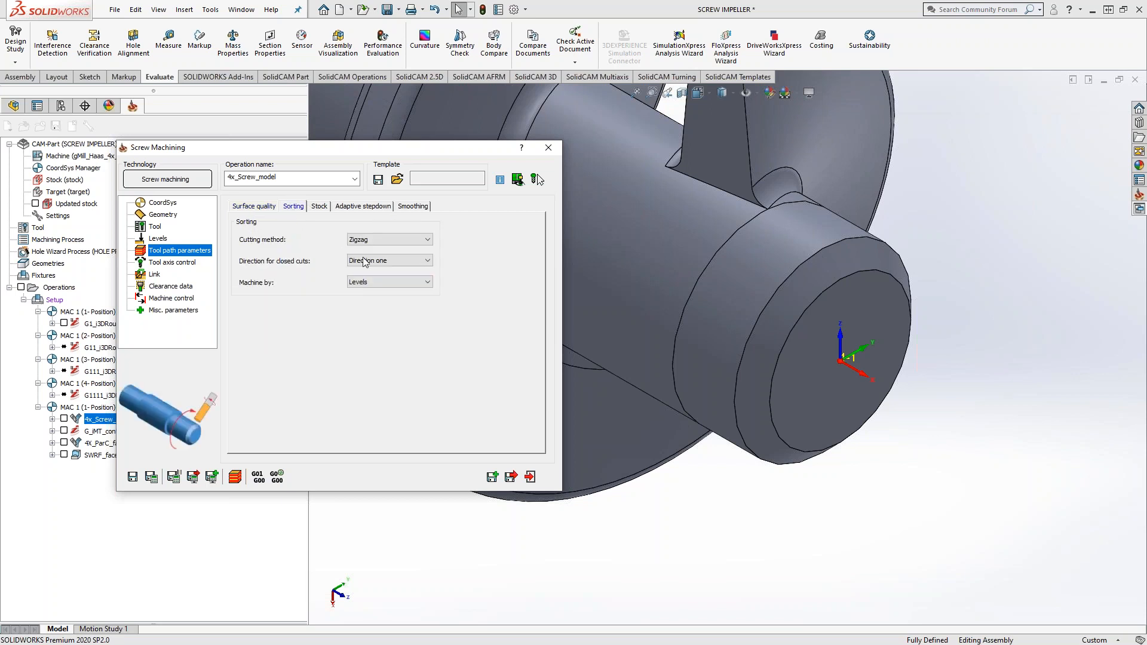
click(385, 284)
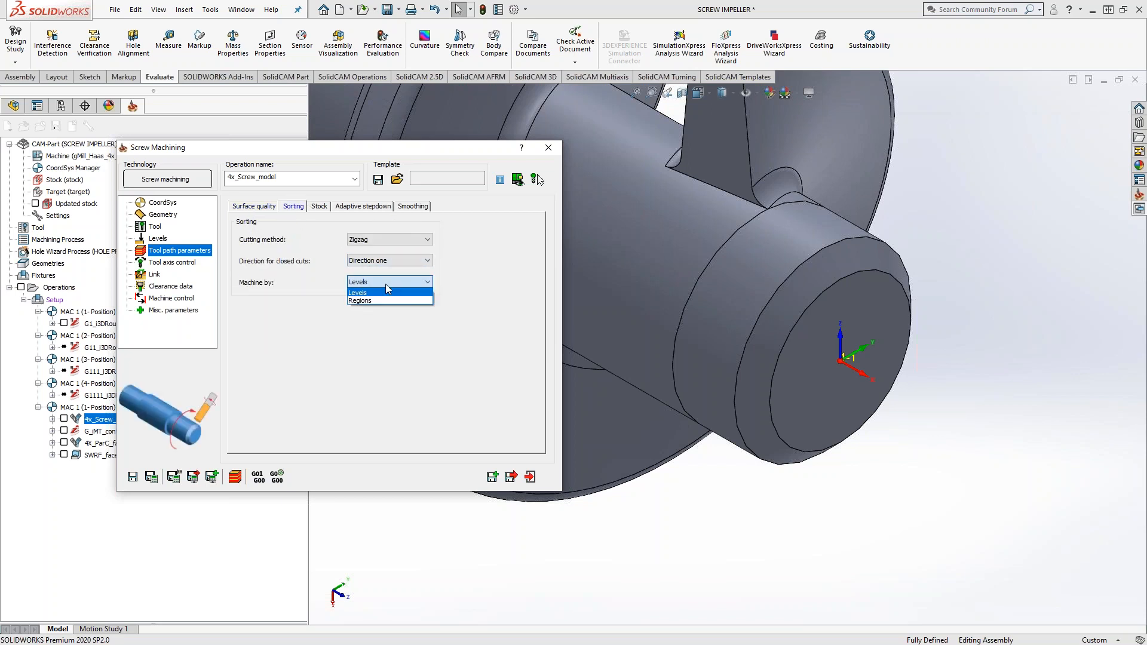
click(385, 284)
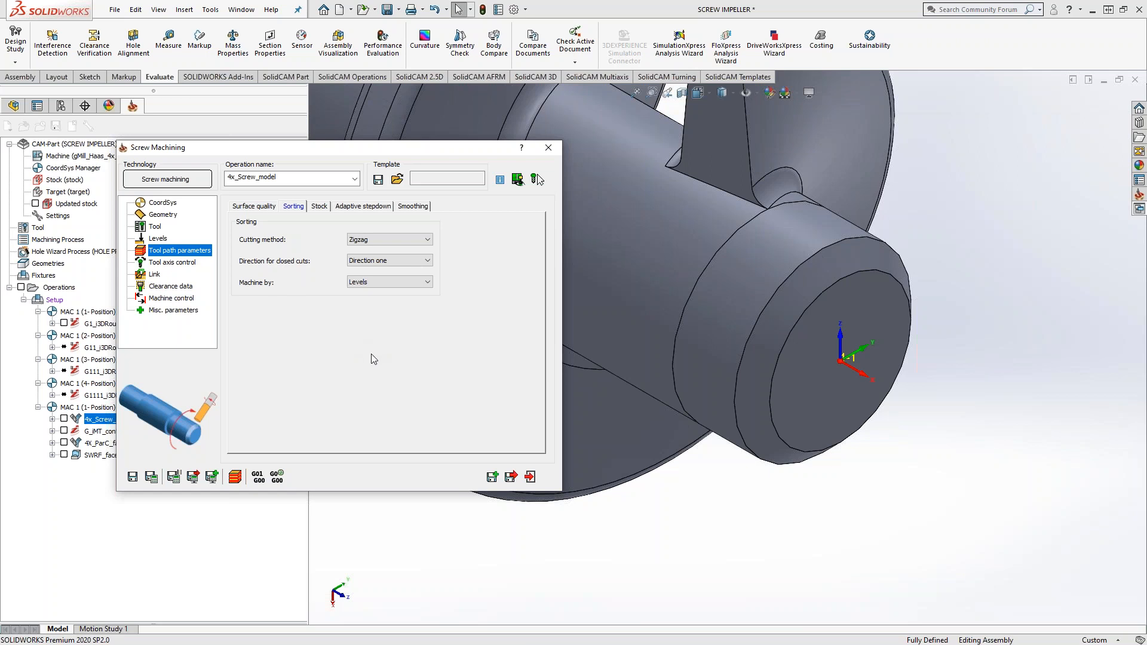
Step: Review the screw operation's tool axis control, link, clearance data, machine control and miscellaneous parameters, and close it
click(162, 262)
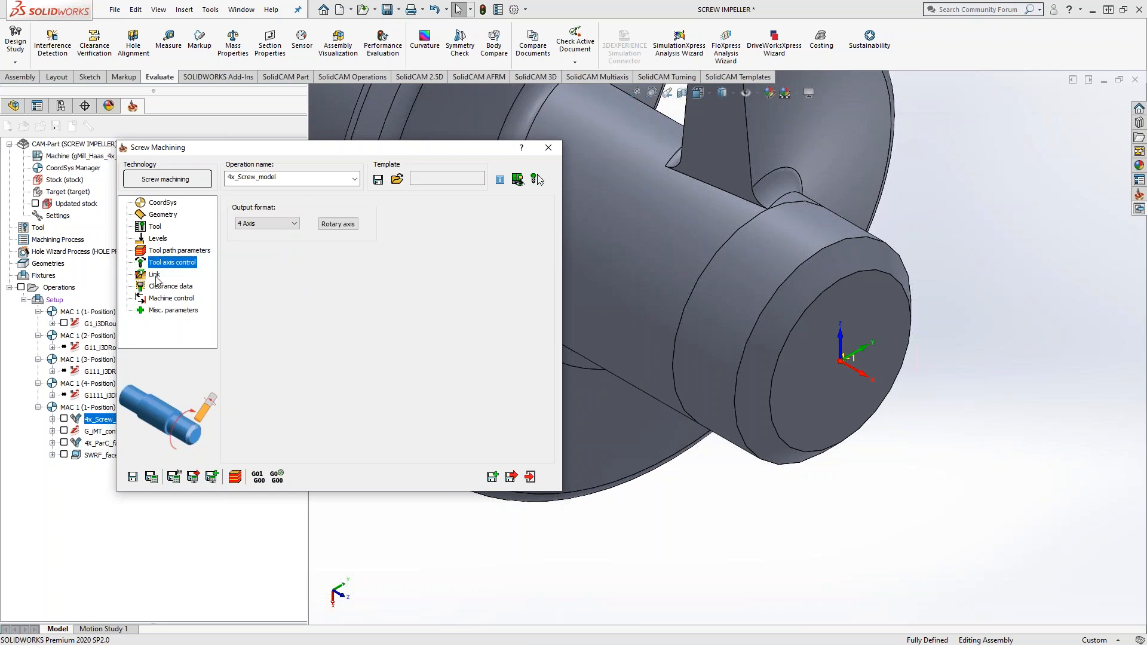
click(155, 275)
click(160, 287)
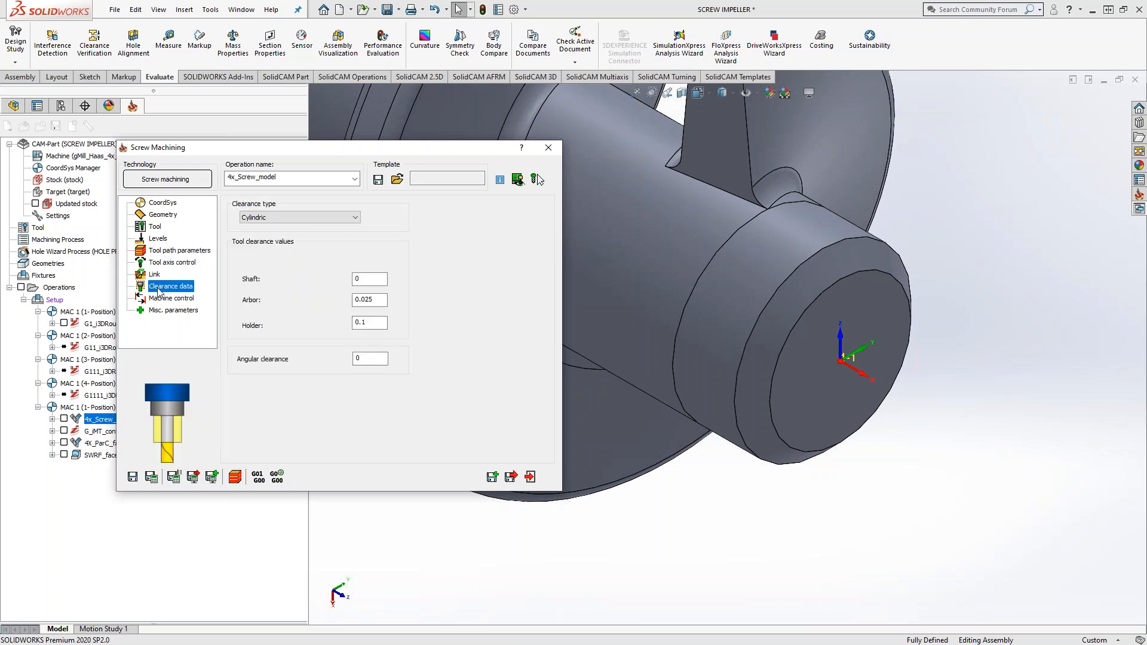
click(168, 299)
click(160, 311)
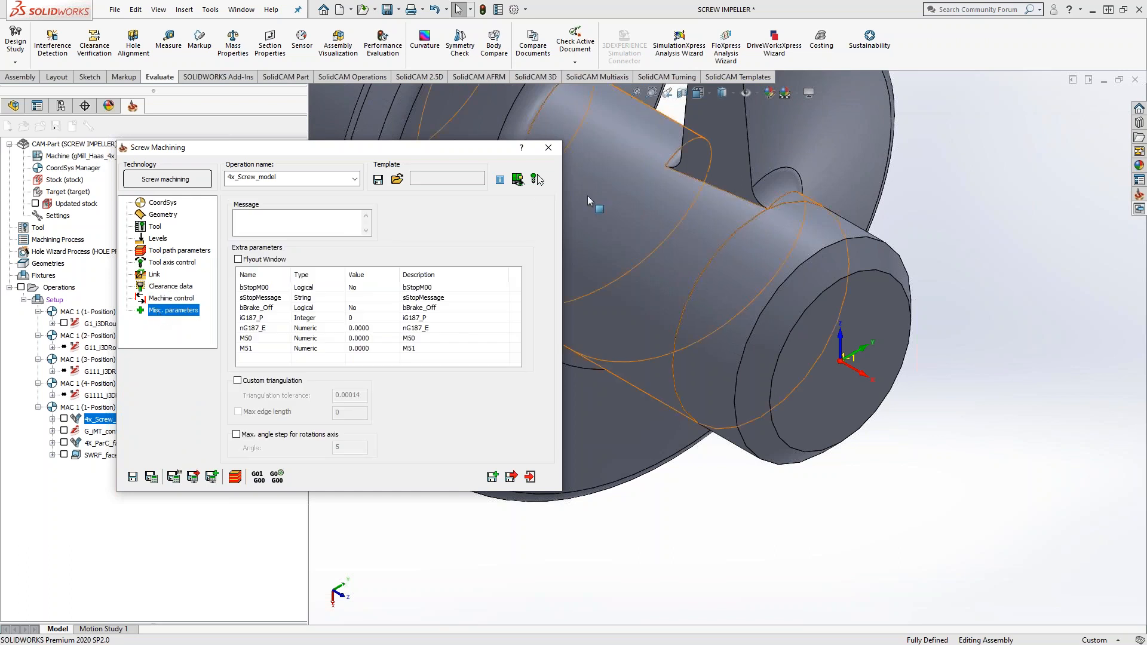
click(548, 149)
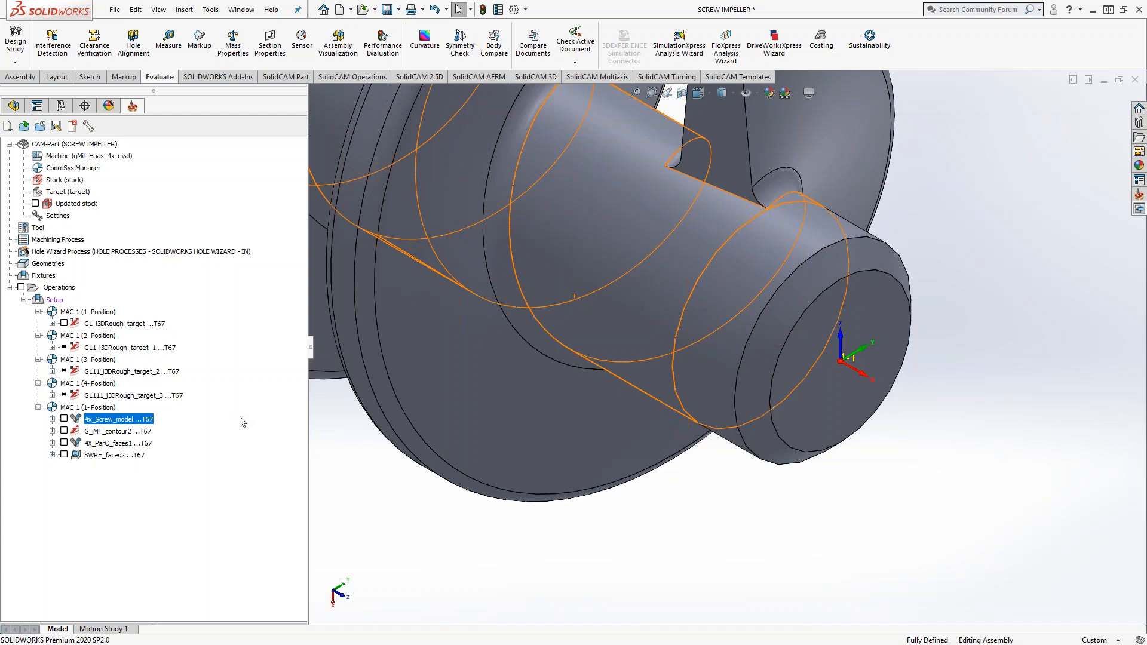
right_click(103, 456)
mouse_move(210, 43)
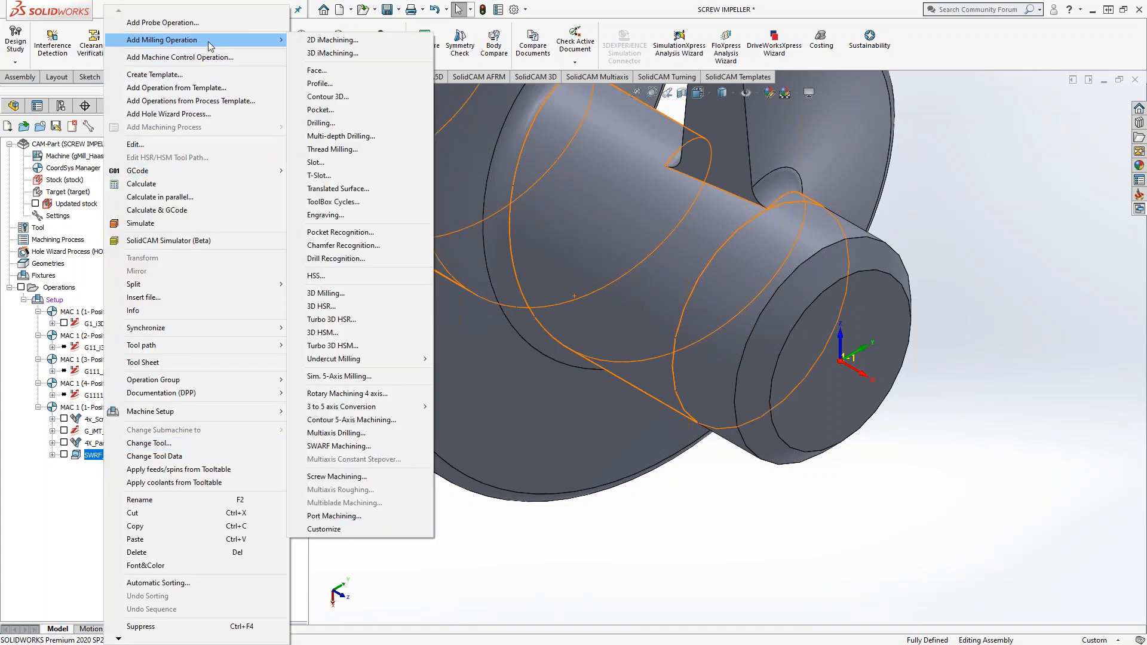
click(352, 229)
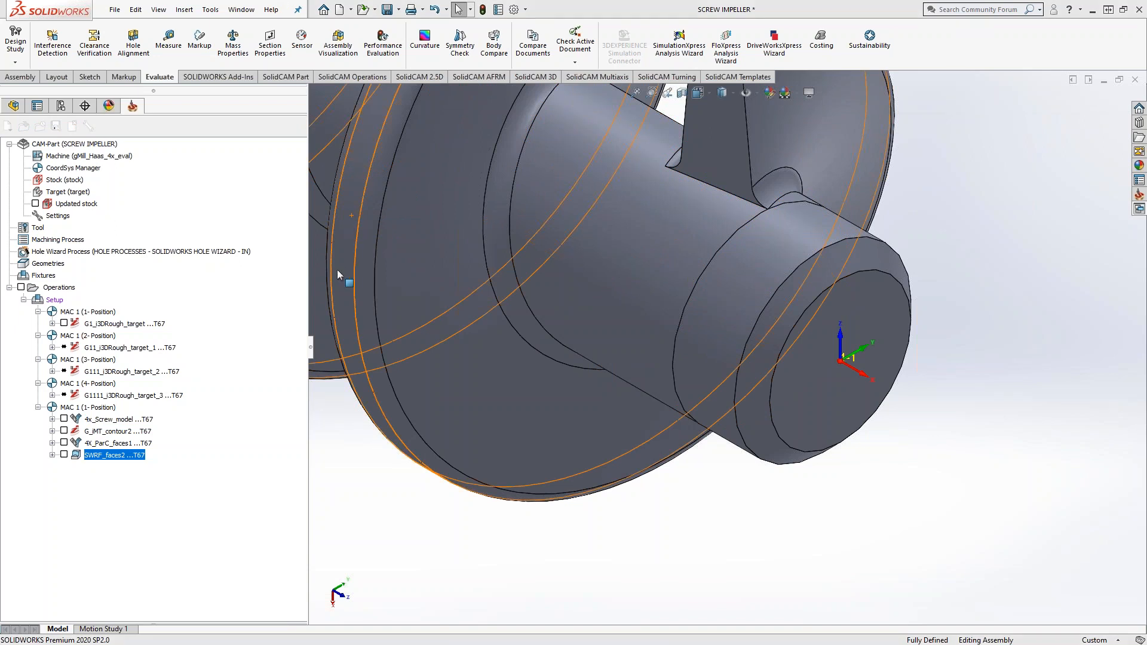
click(495, 502)
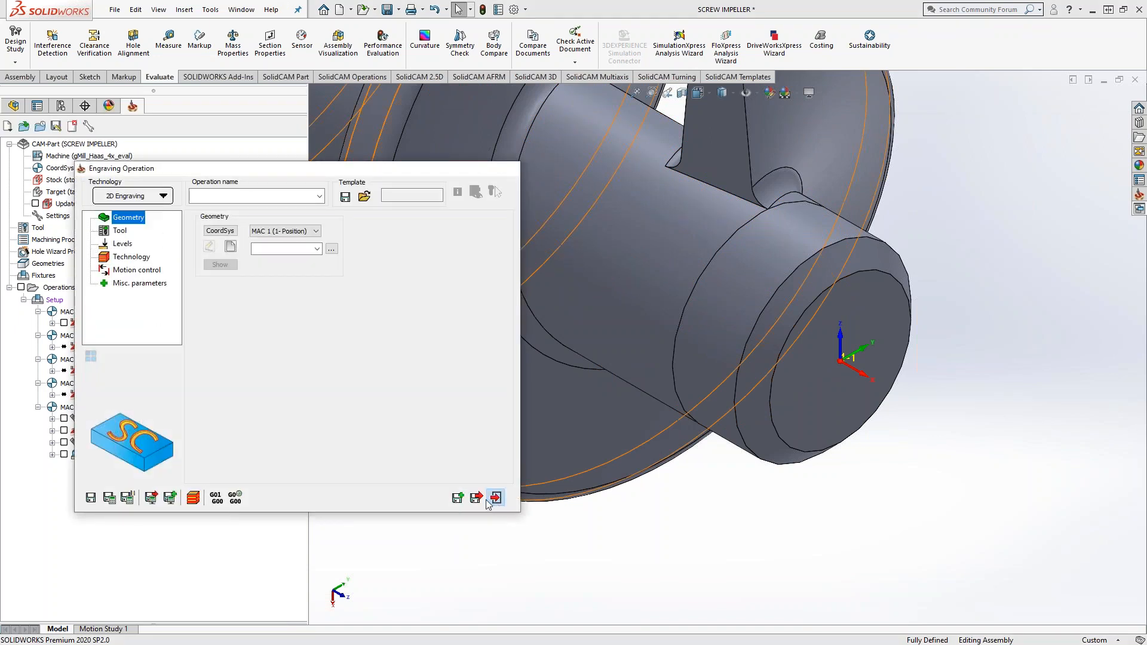
Step: Start a ToolBox cycles operation, look at the Thin Wall Machining technology, and exit without saving
right_click(115, 455)
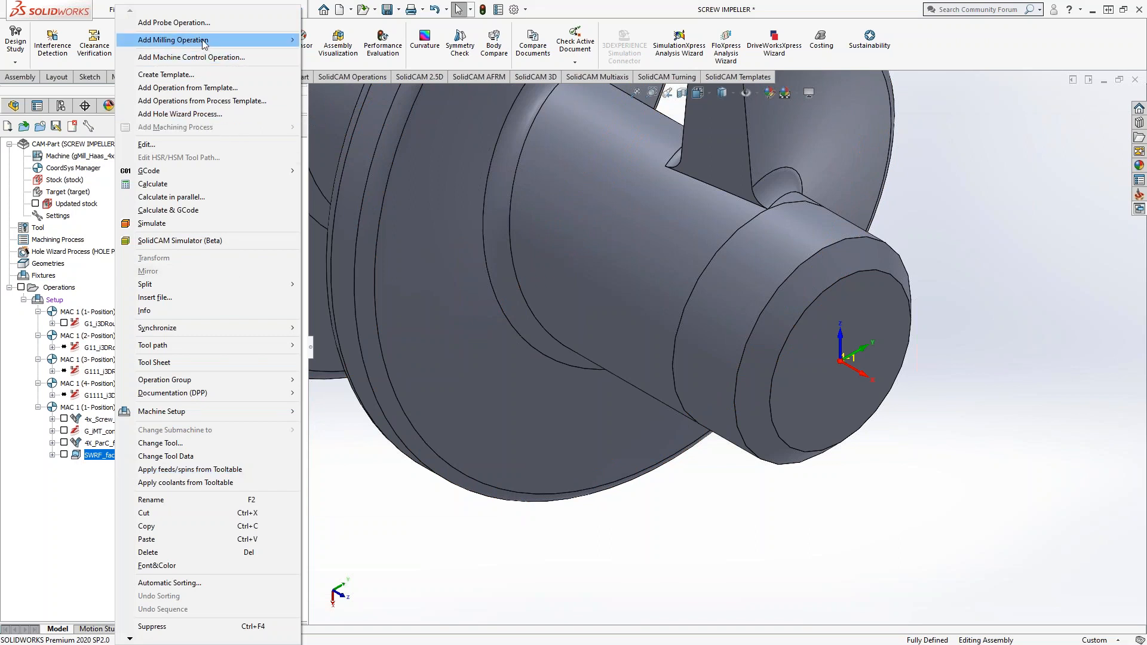
mouse_move(214, 43)
click(344, 201)
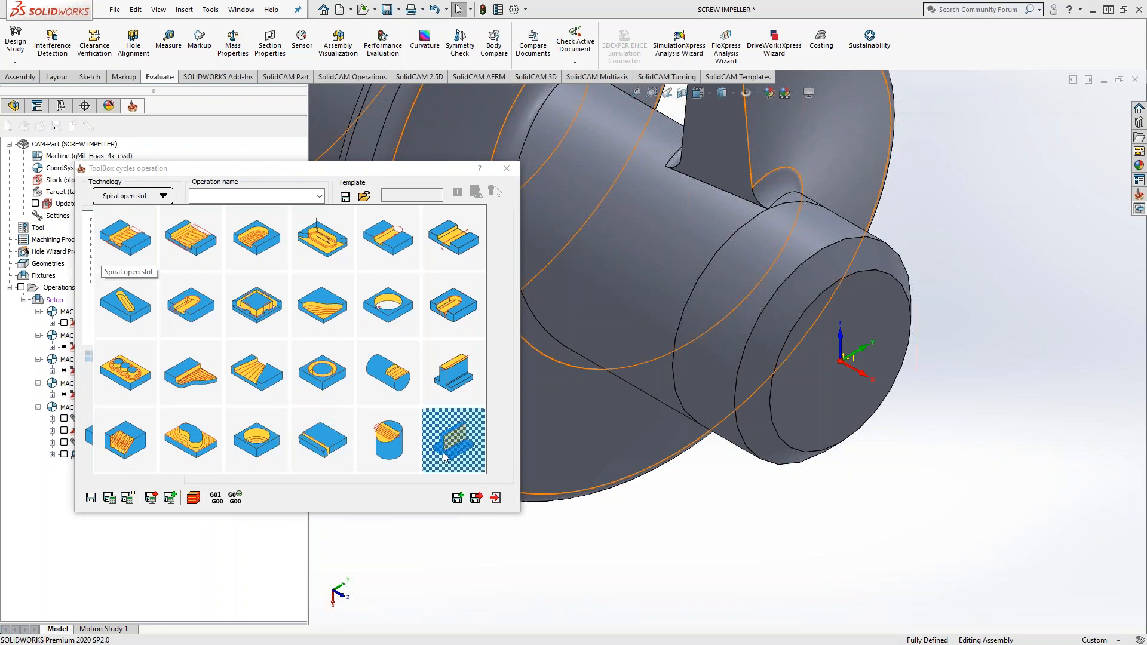
click(444, 457)
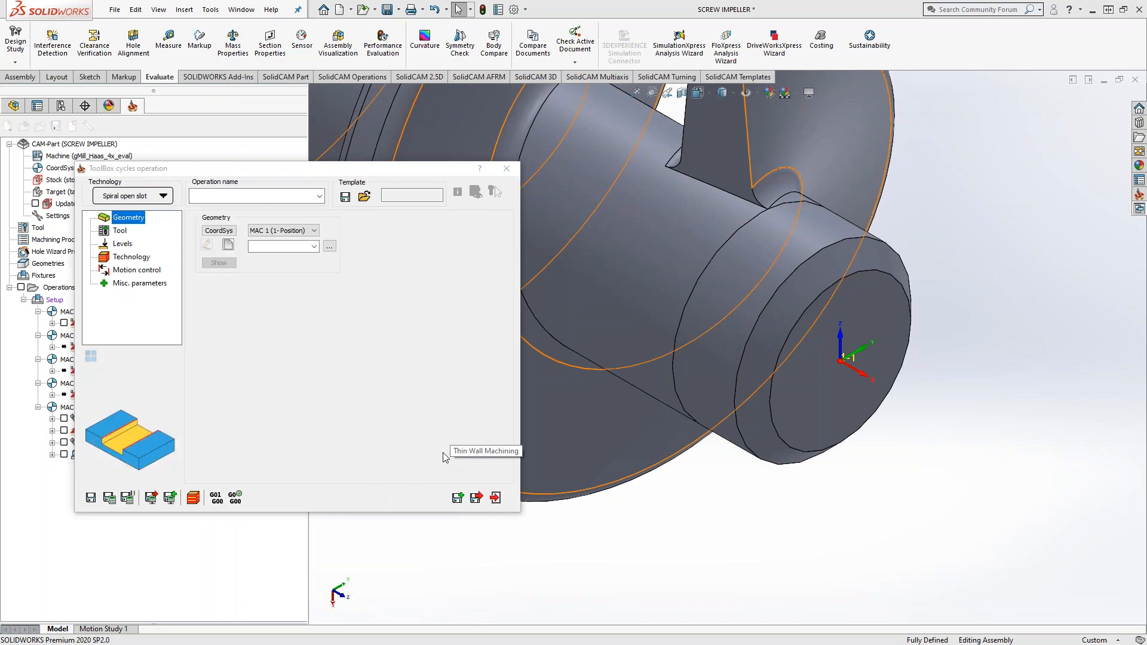
click(495, 498)
click(491, 448)
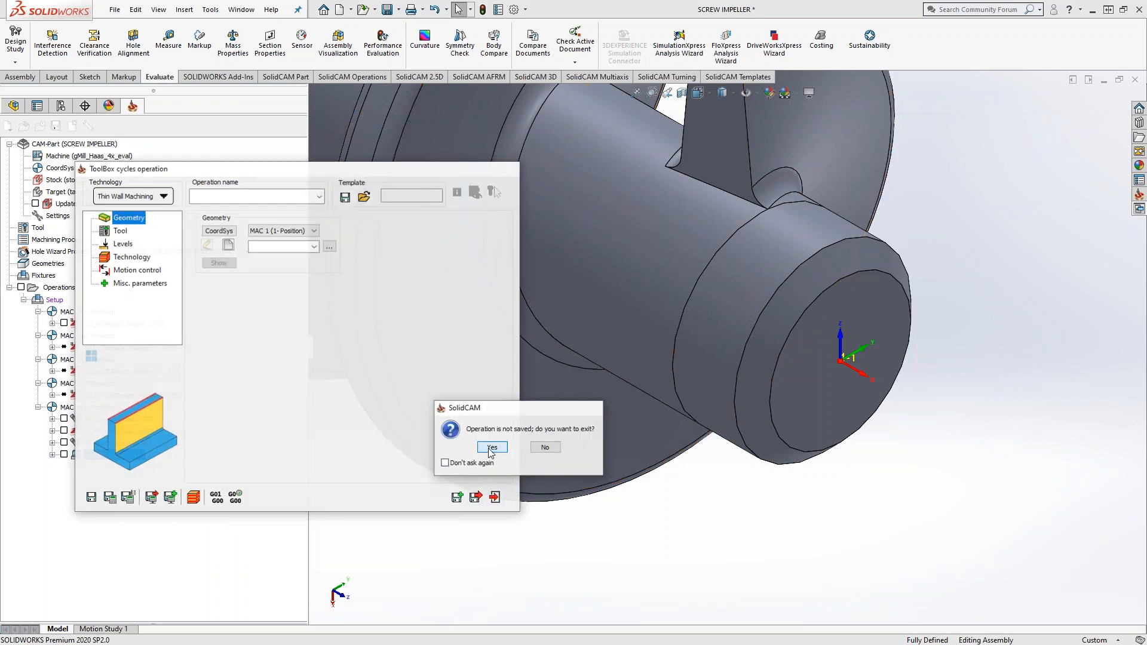
Step: Start a Profile operation, enable Clear offset to examine the Thin walls strategy option, and exit without saving
right_click(95, 459)
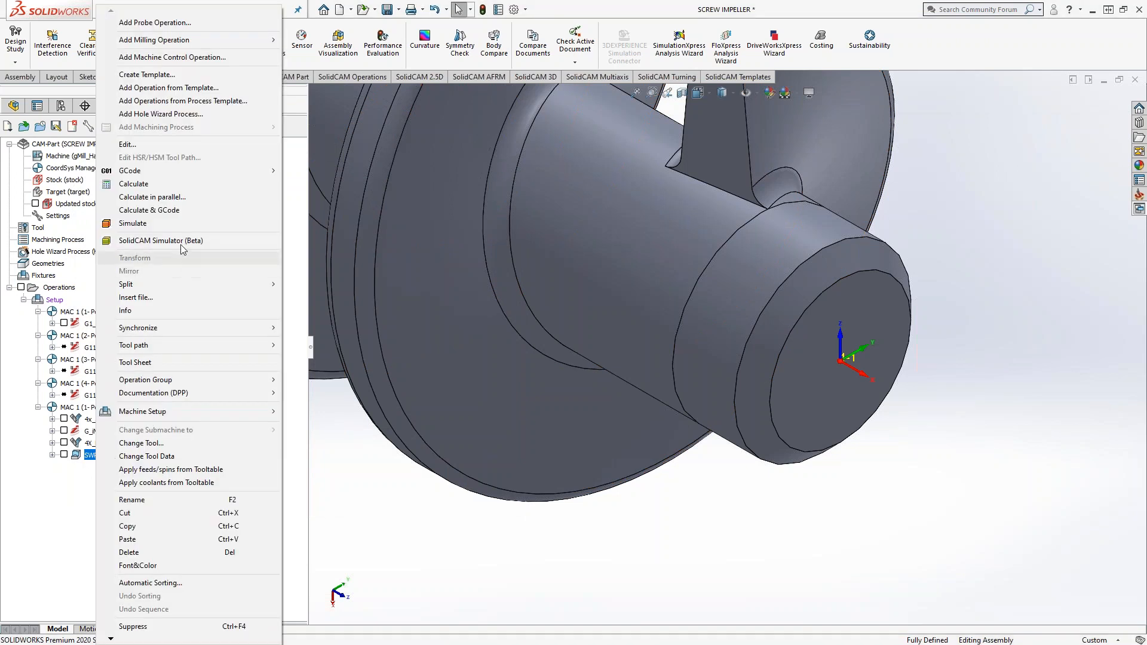
mouse_move(192, 39)
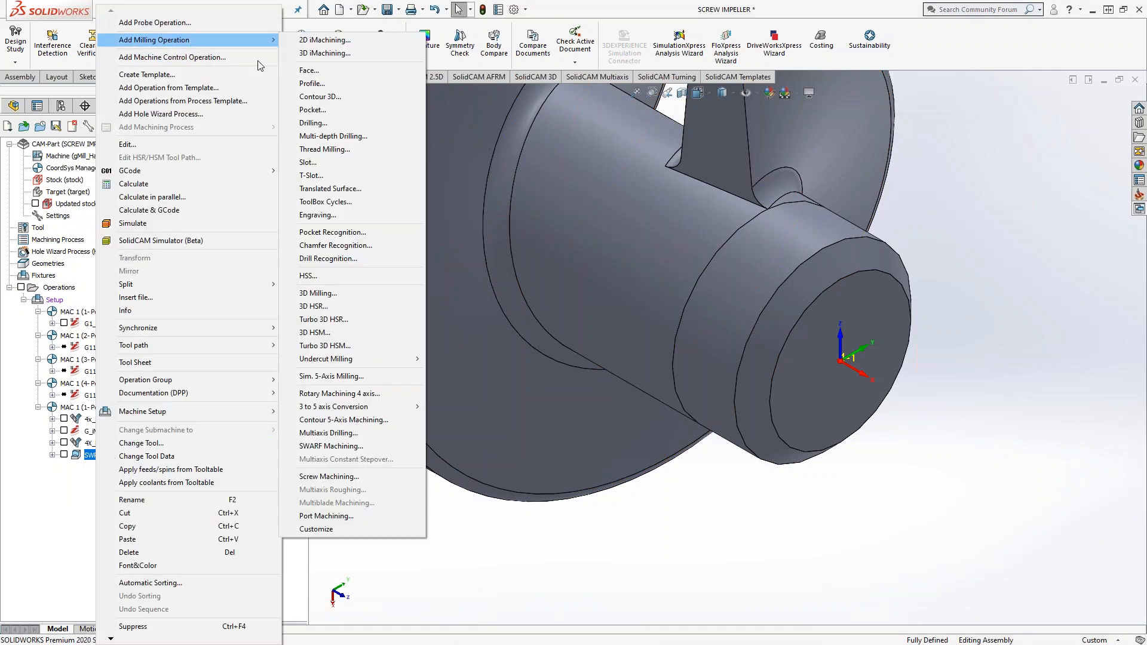
click(322, 82)
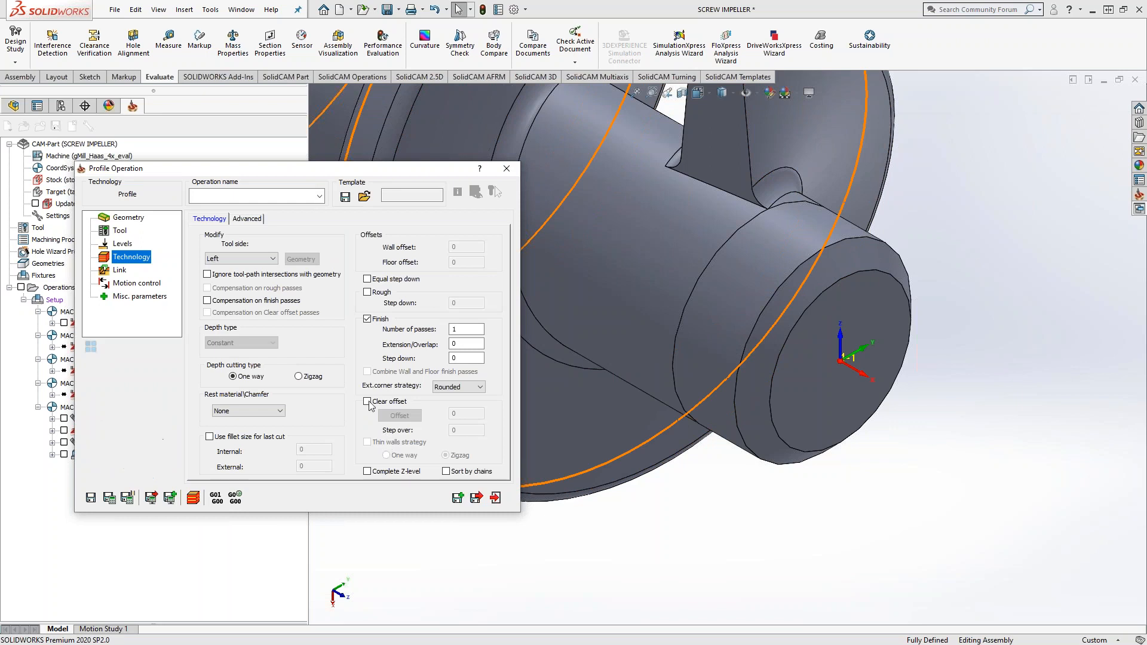
click(367, 402)
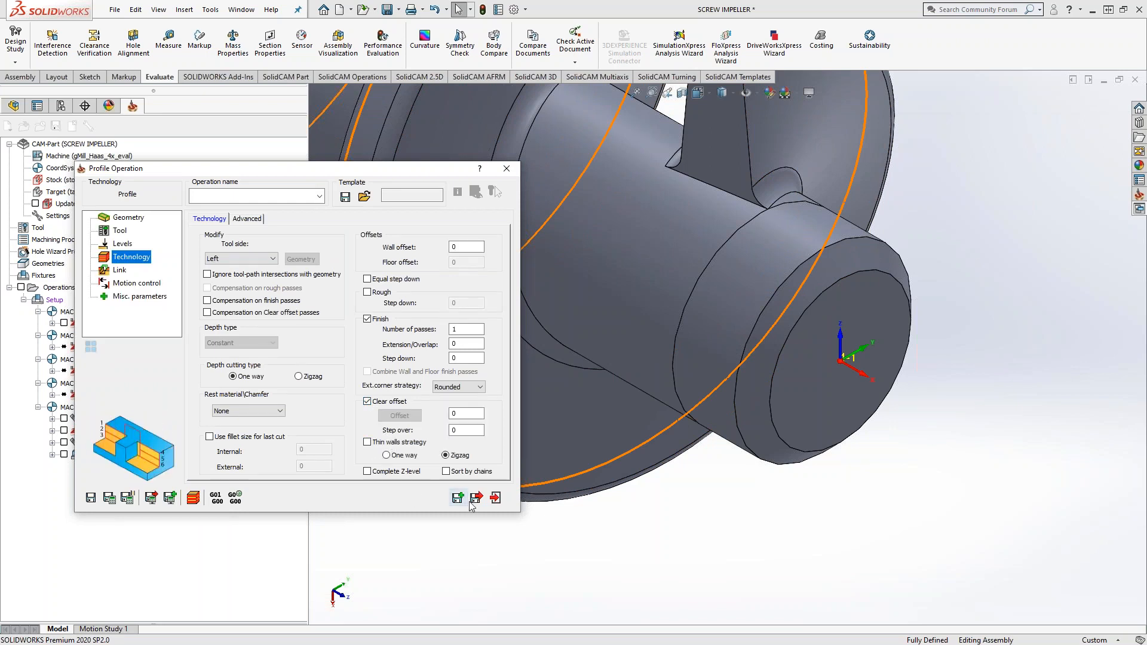
click(494, 500)
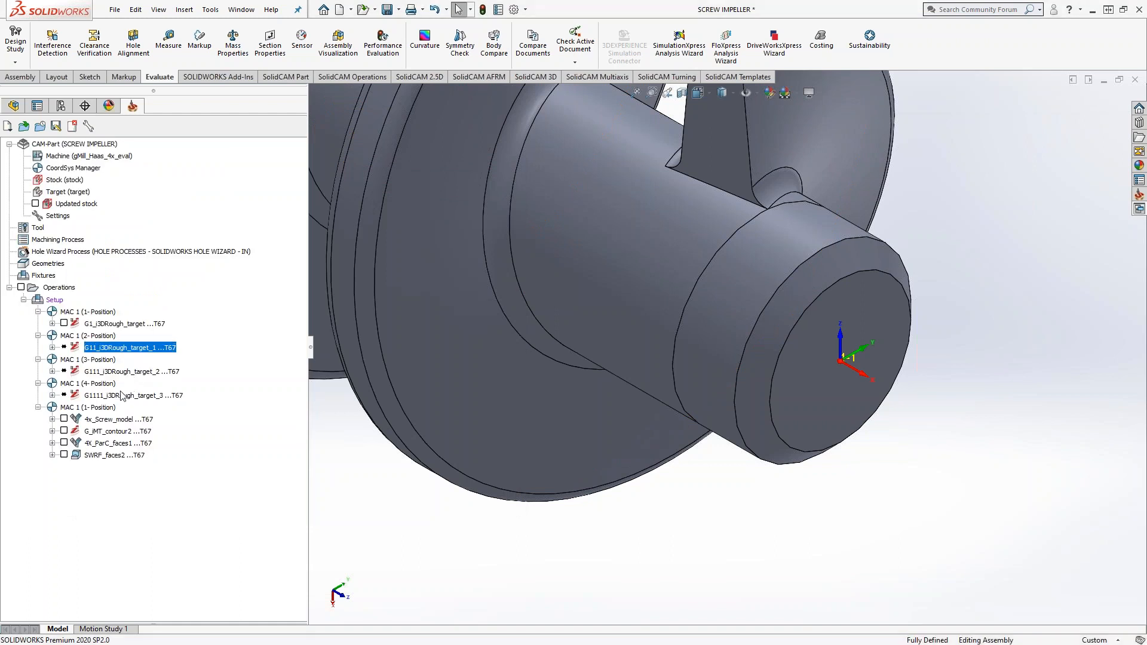
Step: Synchronize and calculate the three copied i3DRough_target operations in positions 2, 3 and 4
shift+click(118, 397)
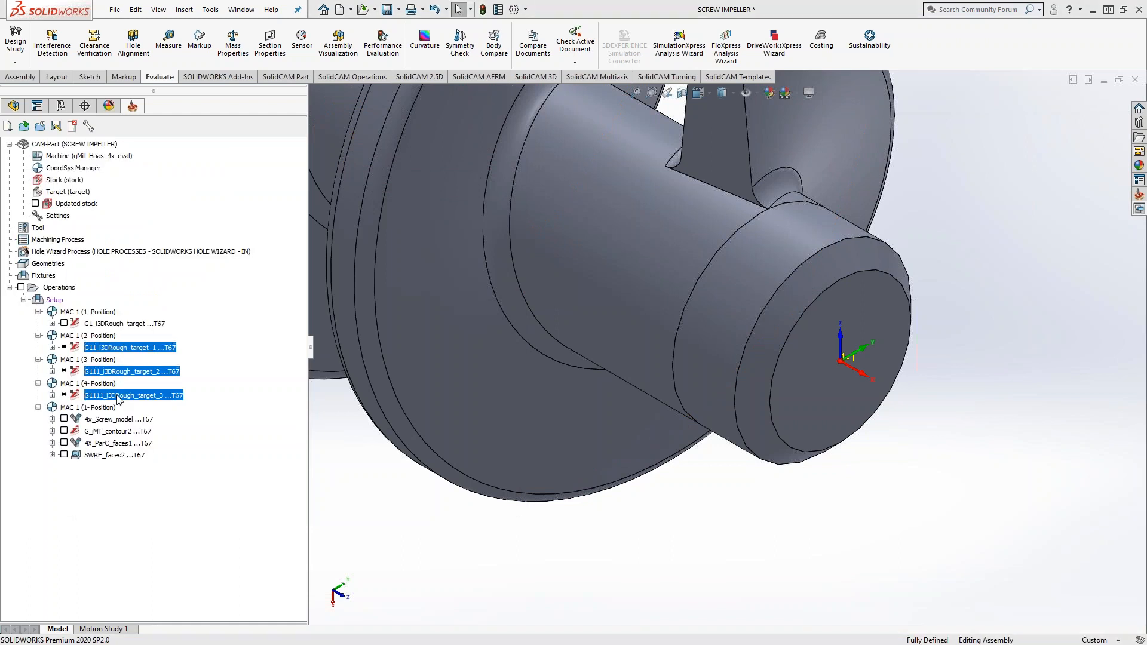
right_click(118, 398)
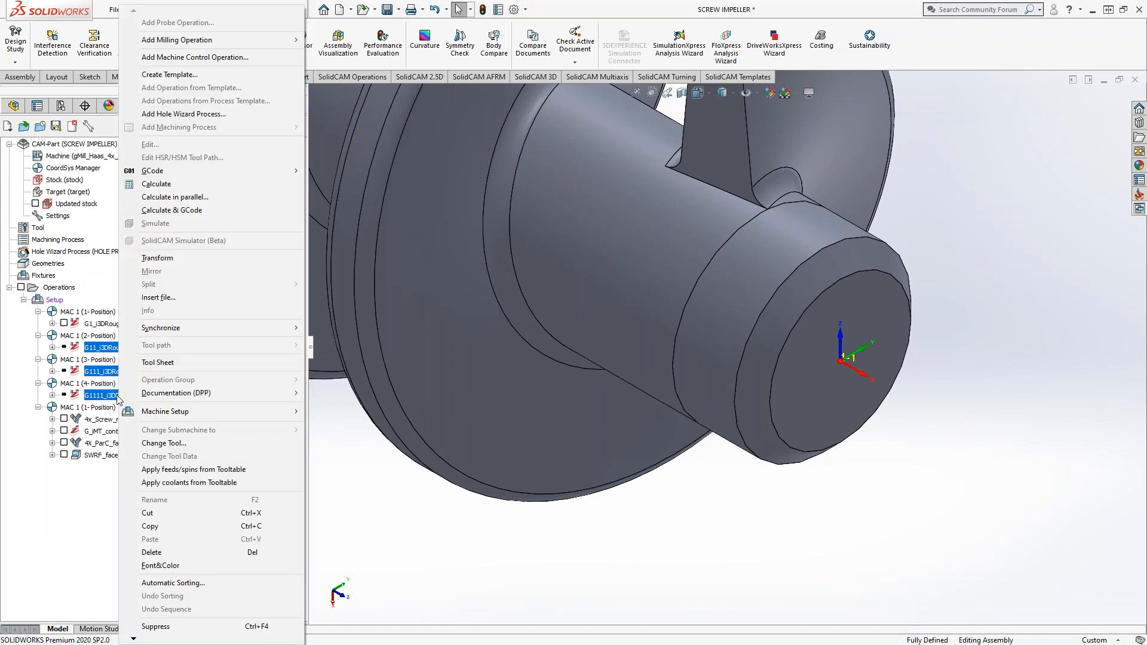
mouse_move(199, 333)
click(347, 352)
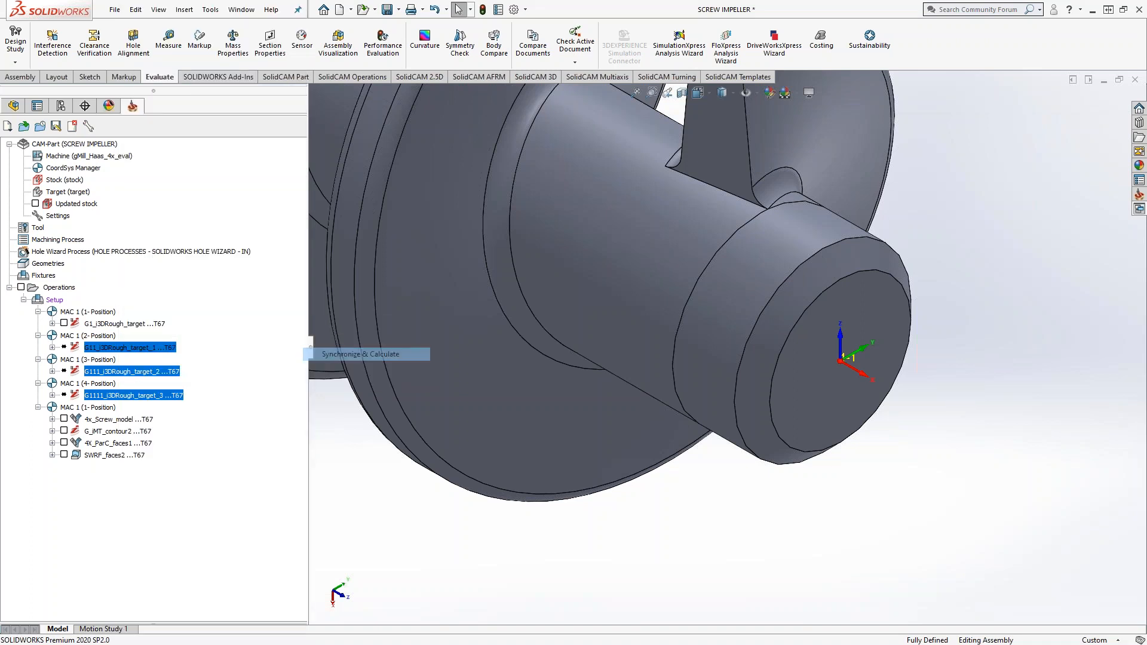
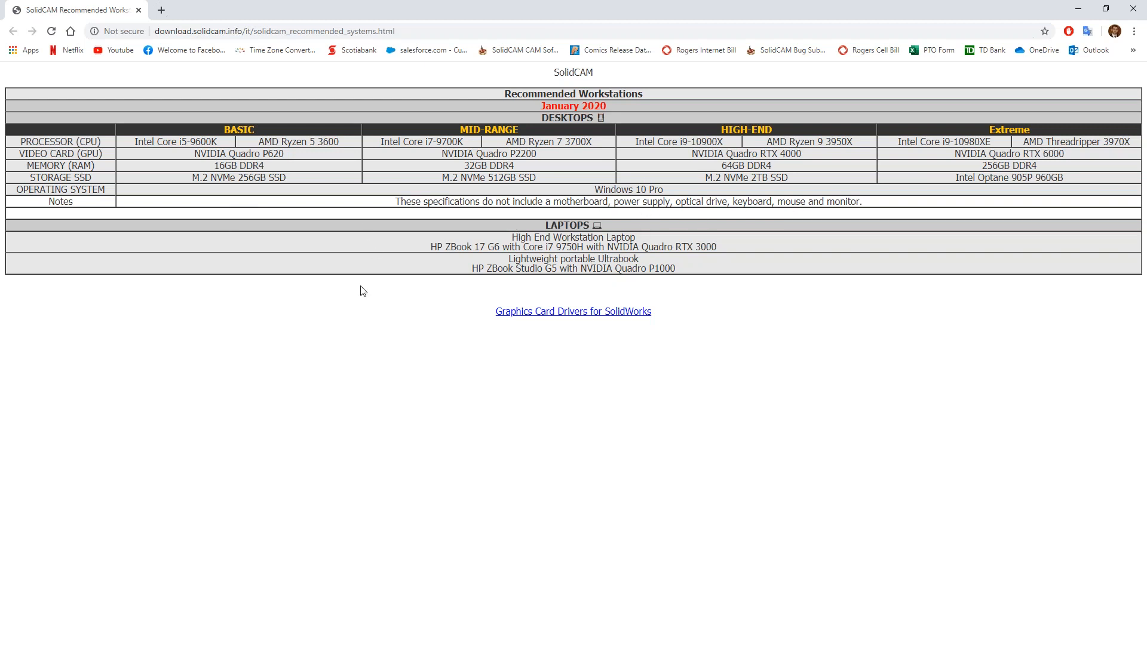
Step: Close the browser window showing the SolidCAM recommended workstations page
click(1134, 12)
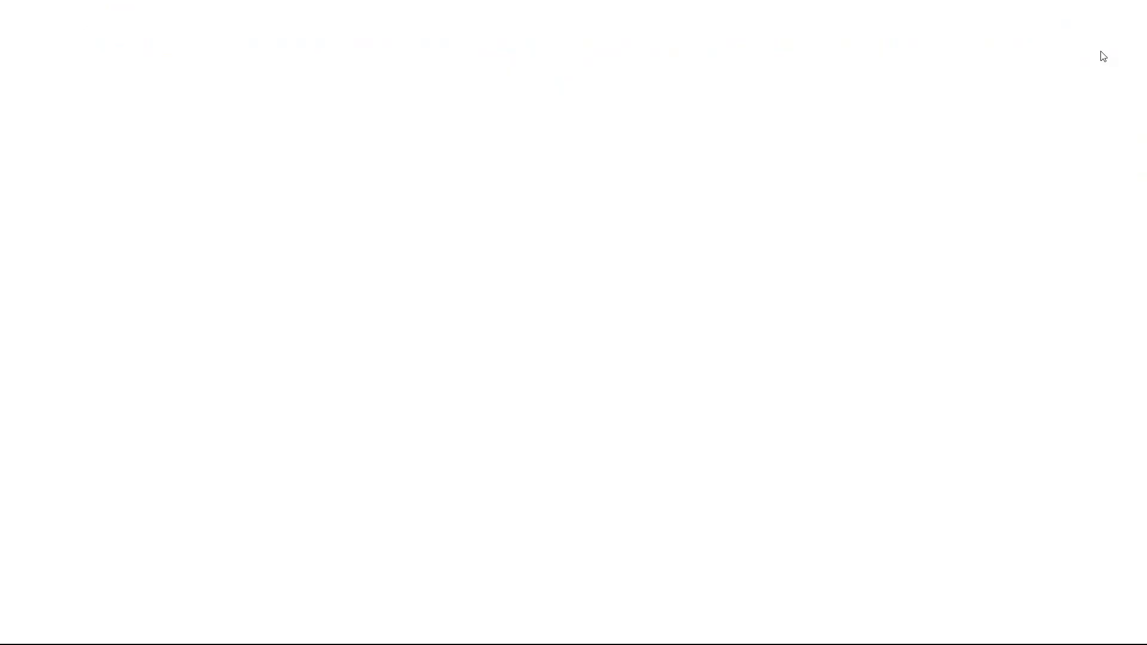